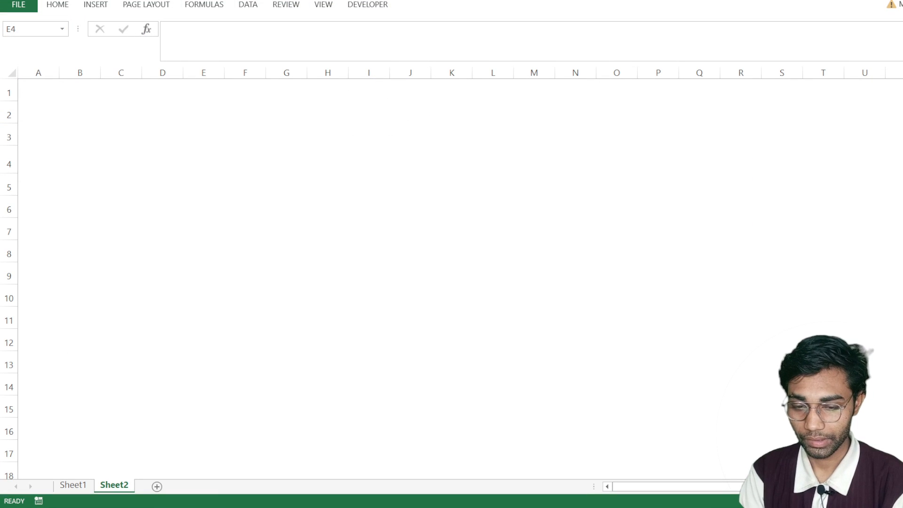
- Enter the voucher types CONTRA in cell D3 and PAYMENT in cell D4 of Sheet2
{"action": "left_click", "coordinate": [163, 209]}
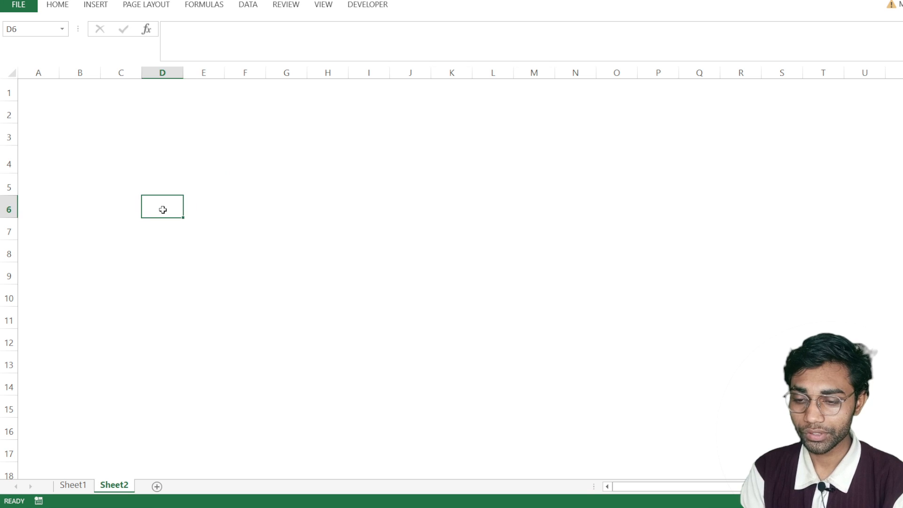
{"action": "key", "text": "Up"}
{"action": "key", "text": "Up"}
{"action": "key", "text": "Up"}
{"action": "key", "text": "Up"}
{"action": "key", "text": "Down"}
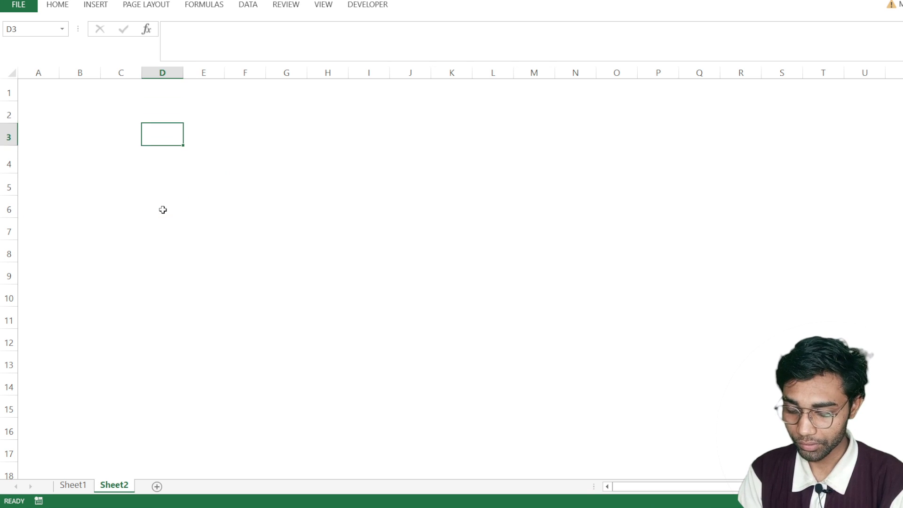
{"action": "type", "text": "CONTRA"}
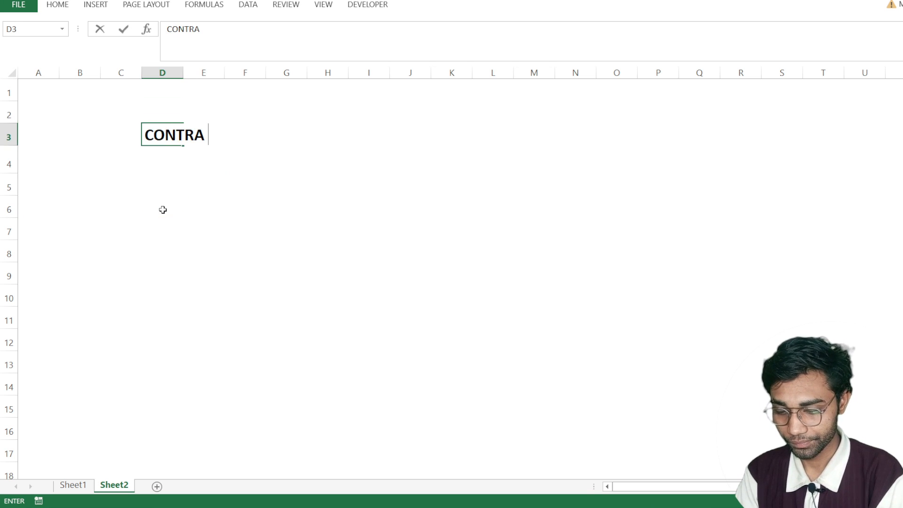
{"action": "key", "text": "Return"}
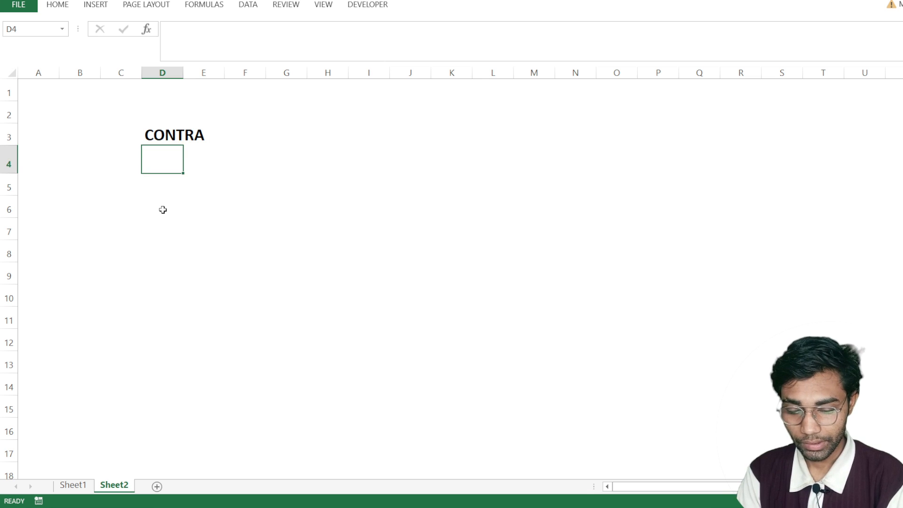
{"action": "type", "text": "PAYMENT"}
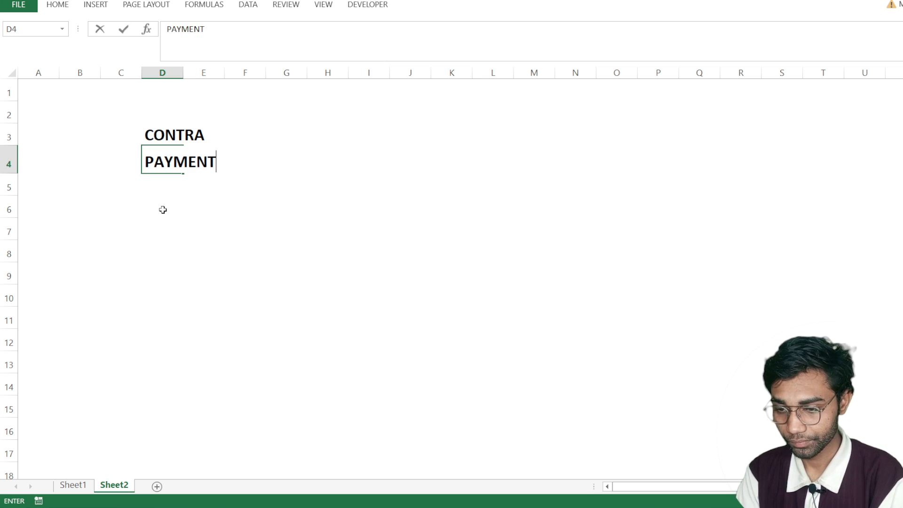
{"action": "key", "text": "Return"}
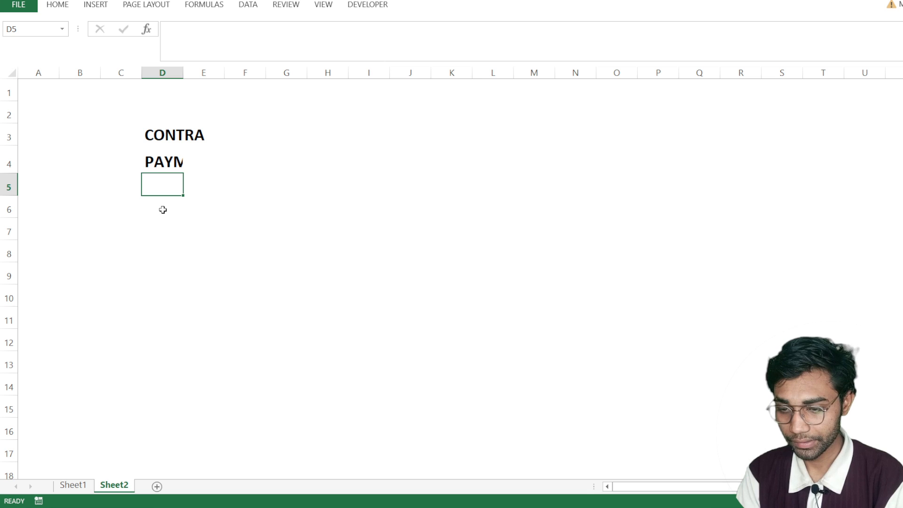
- Fit column D's width to its contents and enter RECEIPT in cell D5
{"action": "double_click", "coordinate": [183, 73]}
{"action": "key", "text": "Down"}
{"action": "key", "text": "Up"}
{"action": "type", "text": "RECEIP"}
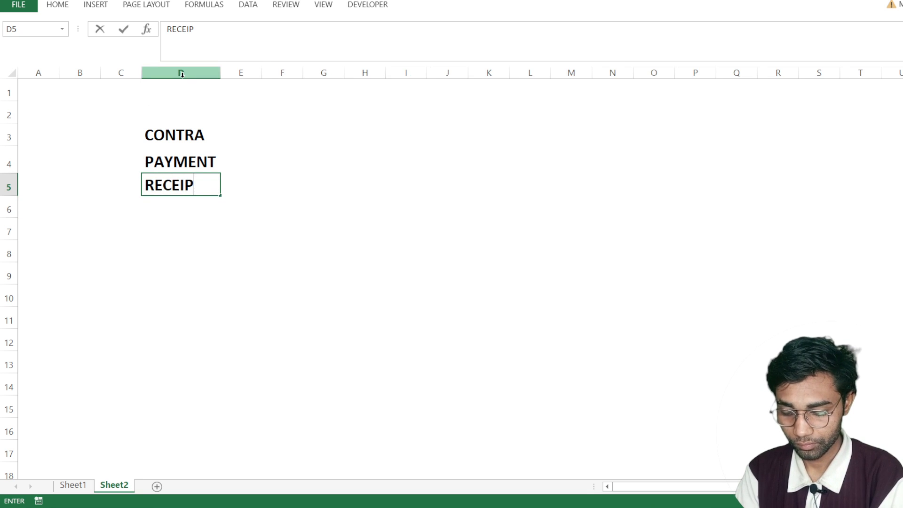
{"action": "type", "text": "T"}
{"action": "key", "text": "Return"}
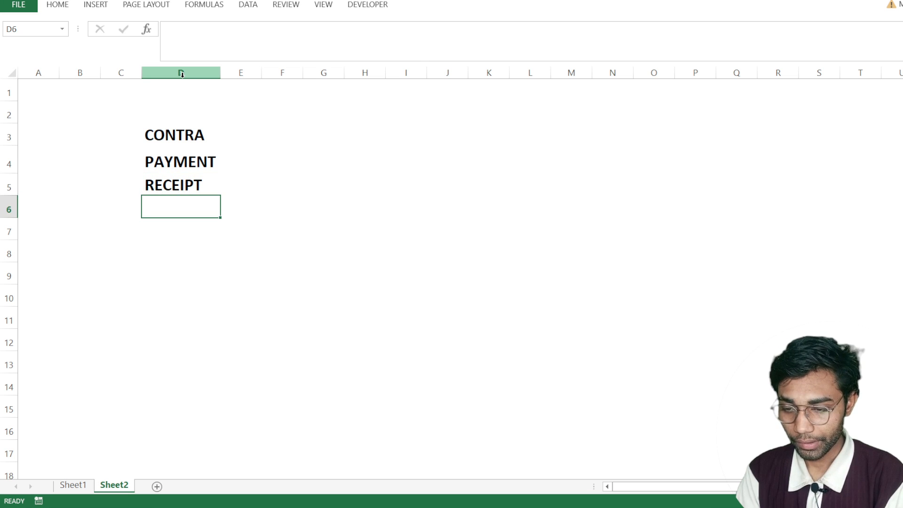
- Continue the voucher list with JOURNAL in D6, SALES in D7 and PURCHASE in D8
{"action": "type", "text": "JOURNAL"}
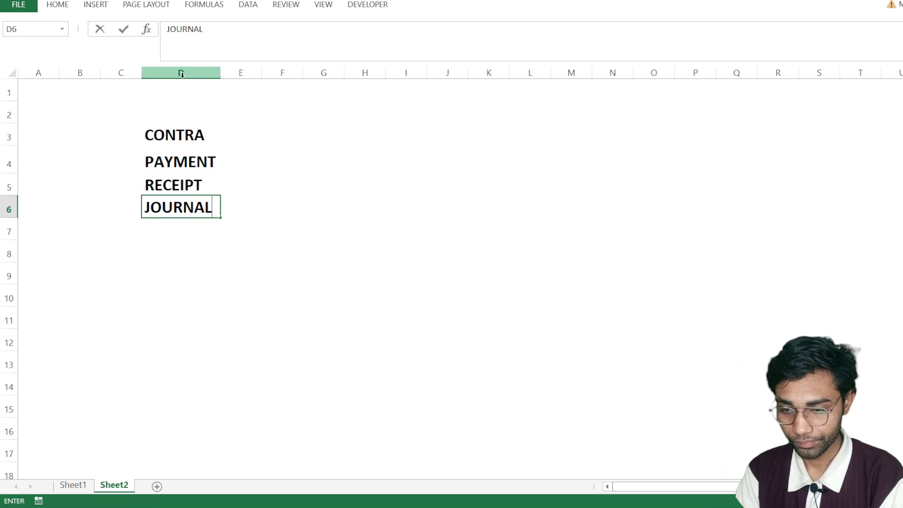
{"action": "key", "text": "Return"}
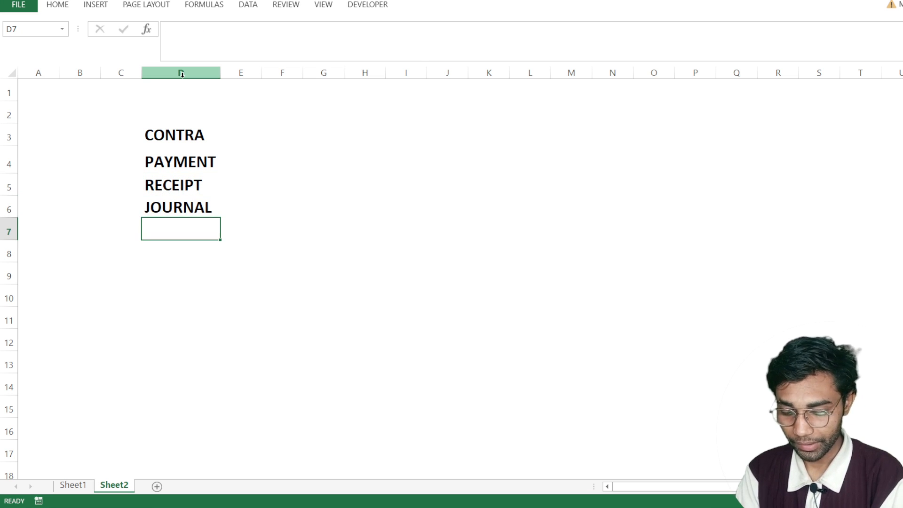
{"action": "type", "text": "SALES"}
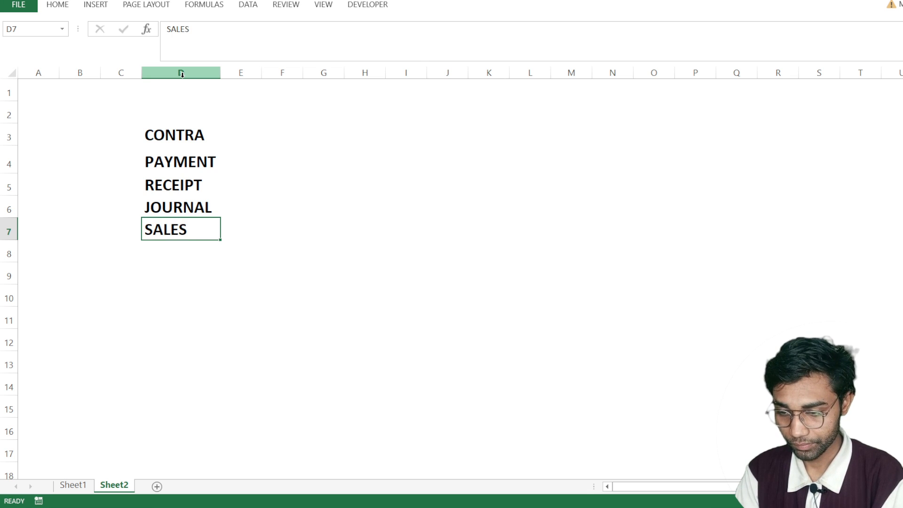
{"action": "key", "text": "Return"}
{"action": "type", "text": "PURCHASE"}
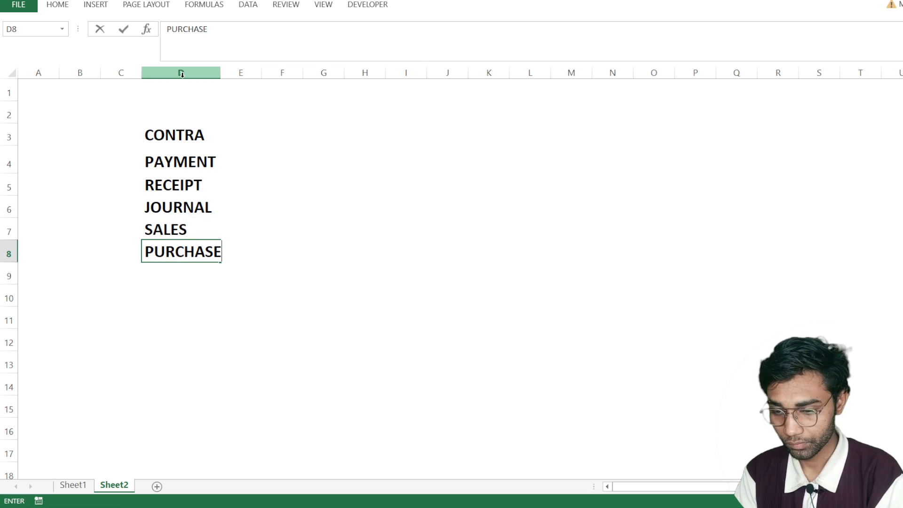
{"action": "key", "text": "Return"}
{"action": "key", "text": "Return"}
{"action": "key", "text": "Return"}
{"action": "key", "text": "Return"}
- Enter the shortcut key F4 for CONTRA in cell F3
{"action": "key", "text": "Up"}
{"action": "key", "text": "Up"}
{"action": "key", "text": "Up"}
{"action": "key", "text": "Up"}
{"action": "key", "text": "Up"}
{"action": "key", "text": "Up"}
{"action": "key", "text": "Up"}
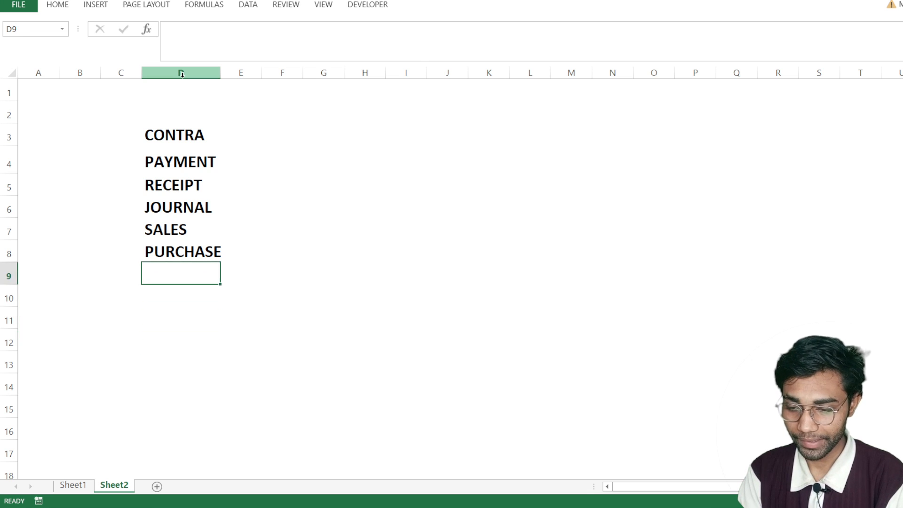
{"action": "key", "text": "Up"}
{"action": "key", "text": "Up"}
{"action": "key", "text": "Up"}
{"action": "key", "text": "Up"}
{"action": "key", "text": "Down"}
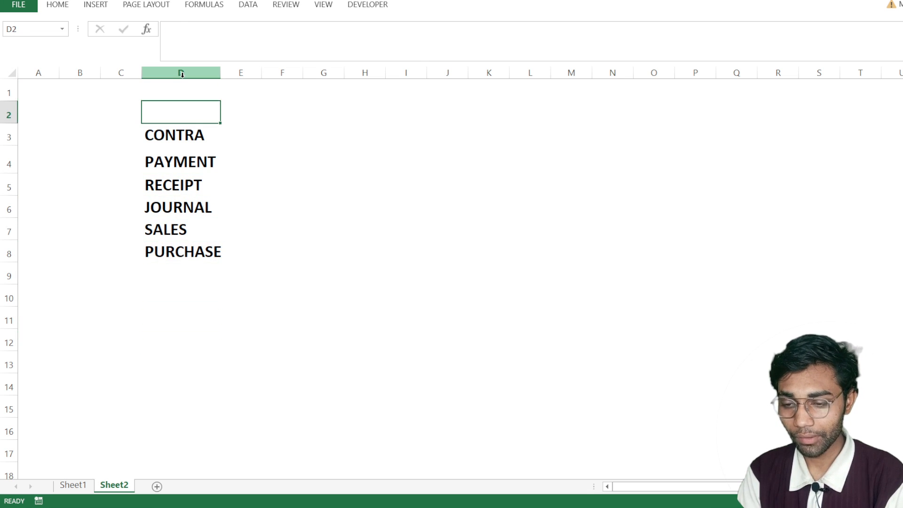
{"action": "key", "text": "Down"}
{"action": "key", "text": "Right"}
{"action": "key", "text": "Right"}
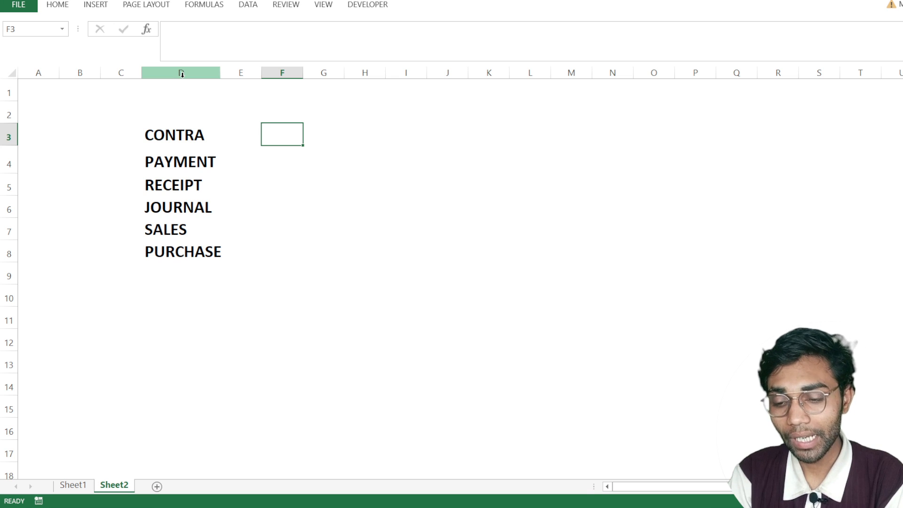
{"action": "type", "text": "F4"}
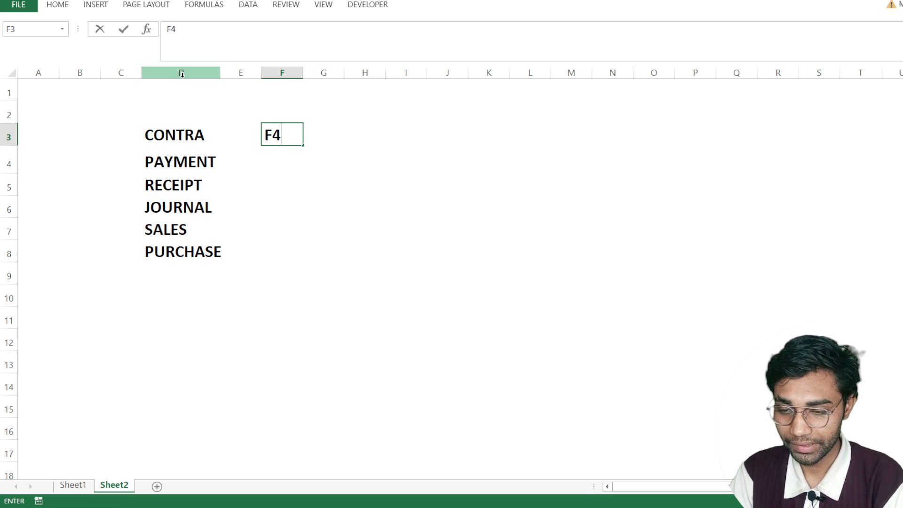
{"action": "key", "text": "Return"}
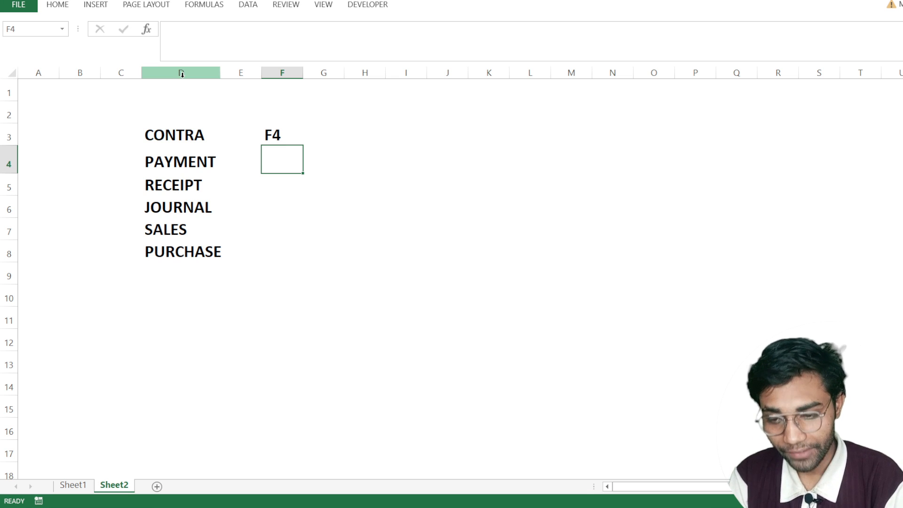
- Enter the description SELF TRANSACTION for CONTRA in cell G3
{"action": "key", "text": "Up"}
{"action": "key", "text": "Right"}
{"action": "type", "text": "SELF TRANSACTION"}
{"action": "key", "text": "Return"}
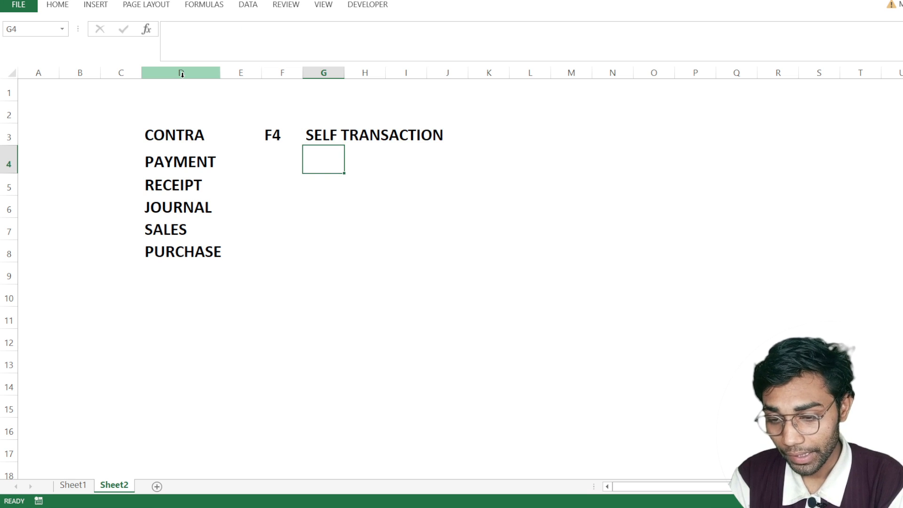
- Enter the shortcut keys F5 for PAYMENT in cell F4 and F6 for RECEIPT in cell F5
{"action": "key", "text": "Left"}
{"action": "key", "text": "Left"}
{"action": "key", "text": "Right"}
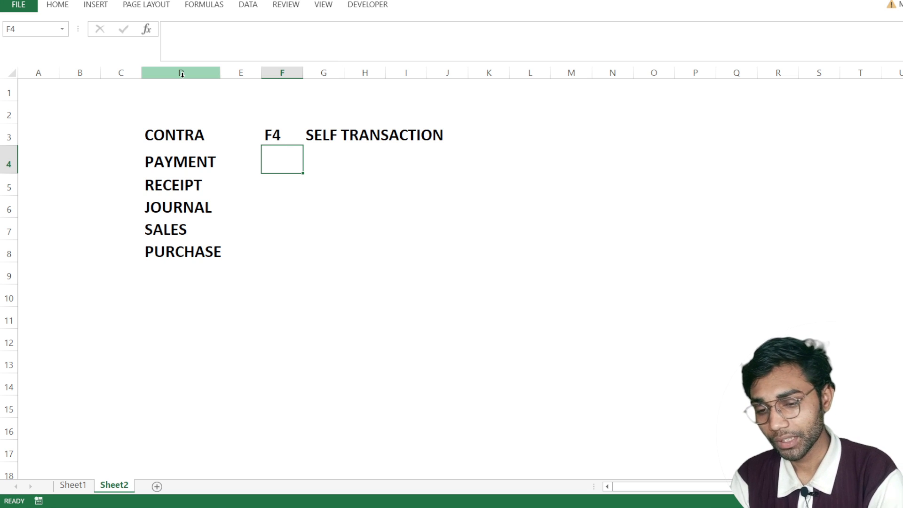
{"action": "key", "text": "Right"}
{"action": "key", "text": "Left"}
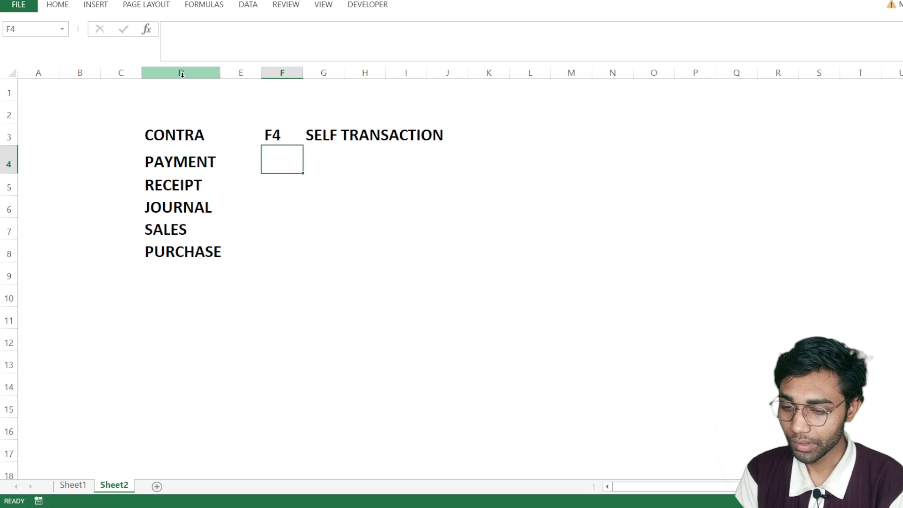
{"action": "type", "text": "F4"}
{"action": "key", "text": "BackSpace"}
{"action": "type", "text": "5"}
{"action": "key", "text": "Return"}
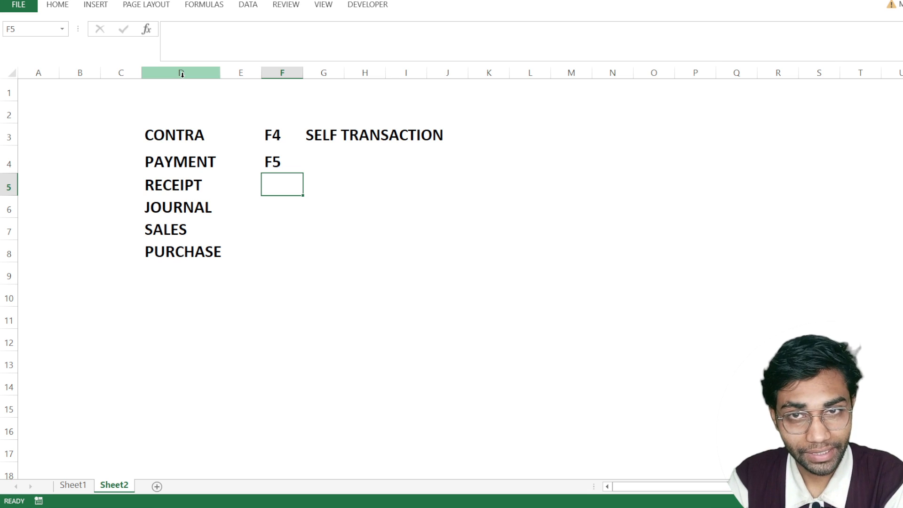
{"action": "type", "text": "F6"}
{"action": "key", "text": "ctrl+Return"}
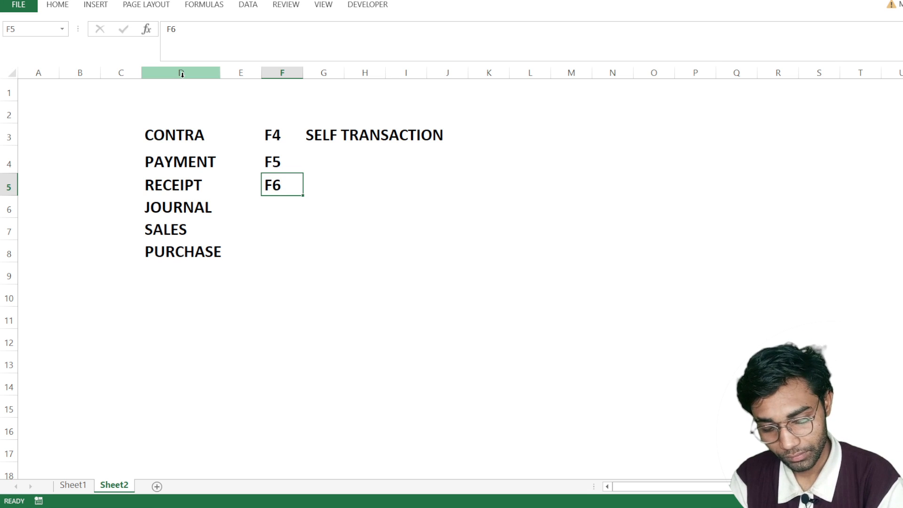
{"action": "key", "text": "Return"}
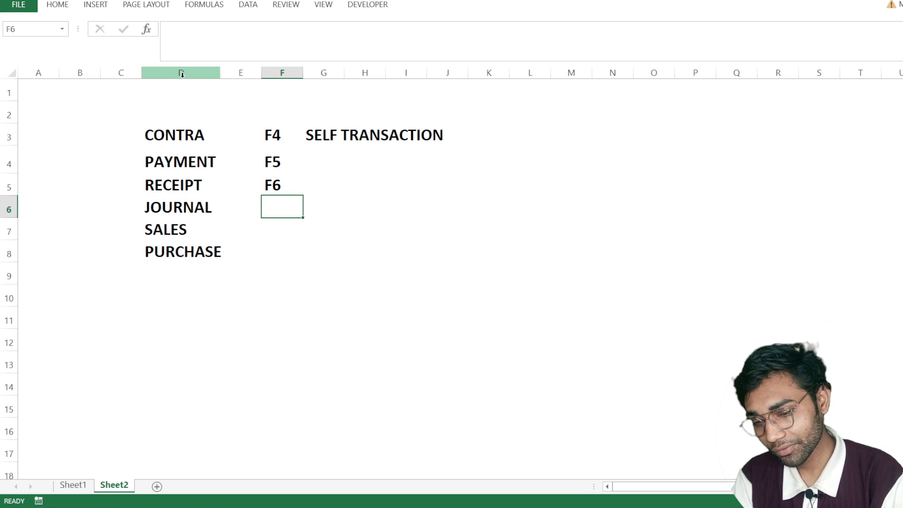
- Enter the shortcut keys F7 for JOURNAL, F8 for SALES and F9 for PURCHASE in cells F6 to F8
{"action": "key", "text": "Up"}
{"action": "key", "text": "Up"}
{"action": "key", "text": "Down"}
{"action": "key", "text": "Down"}
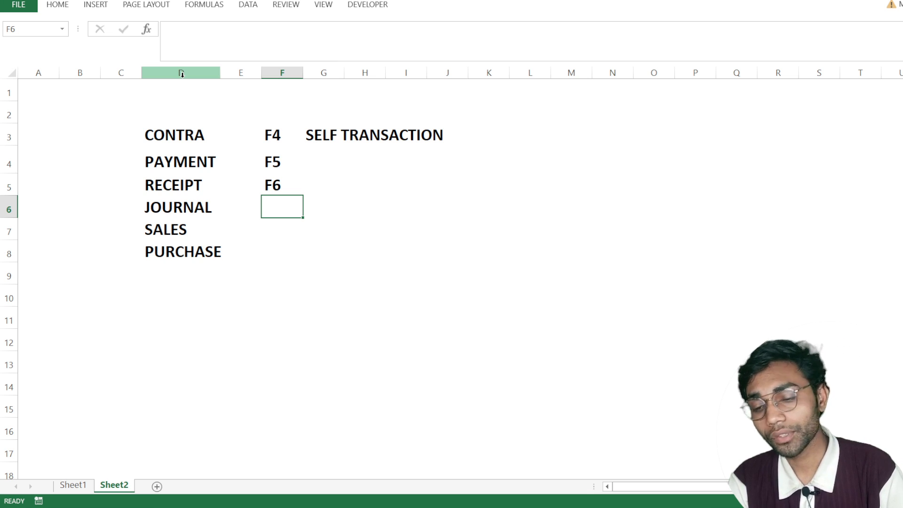
{"action": "type", "text": "F7"}
{"action": "key", "text": "Return"}
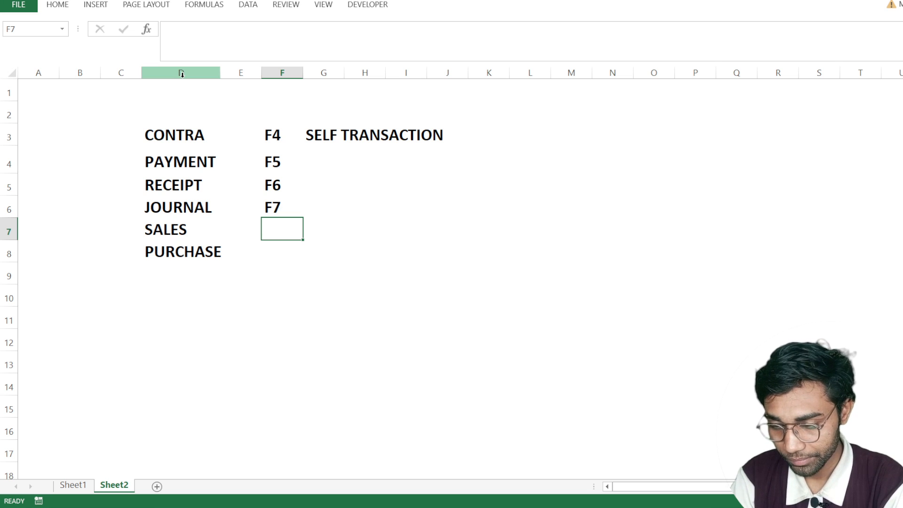
{"action": "type", "text": "F8"}
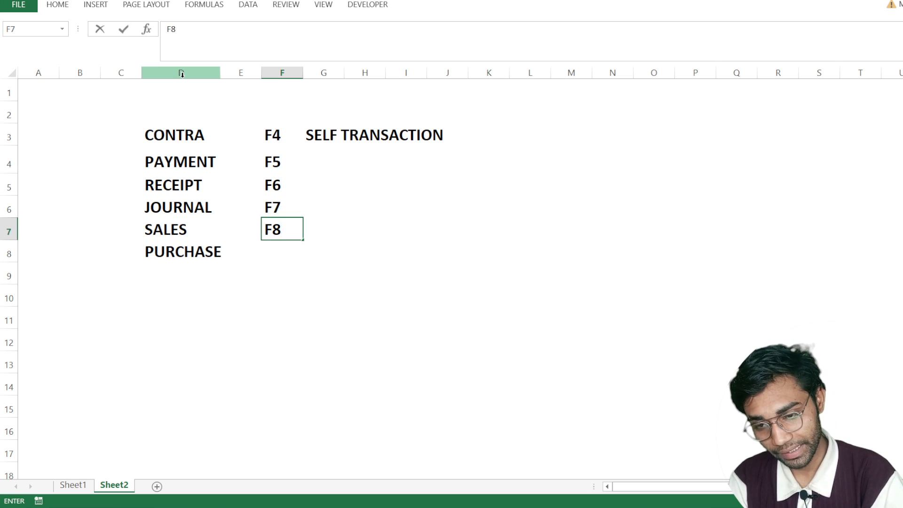
{"action": "key", "text": "Return"}
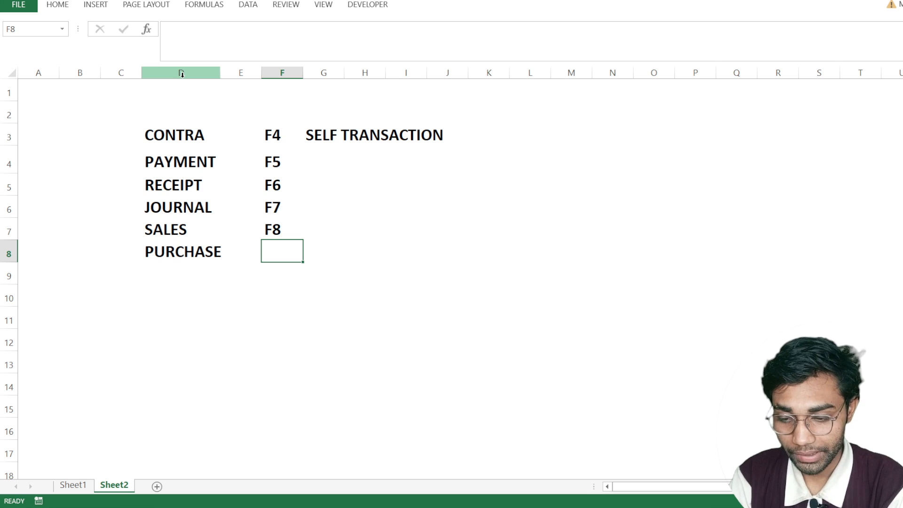
{"action": "type", "text": "F9"}
{"action": "key", "text": "Return"}
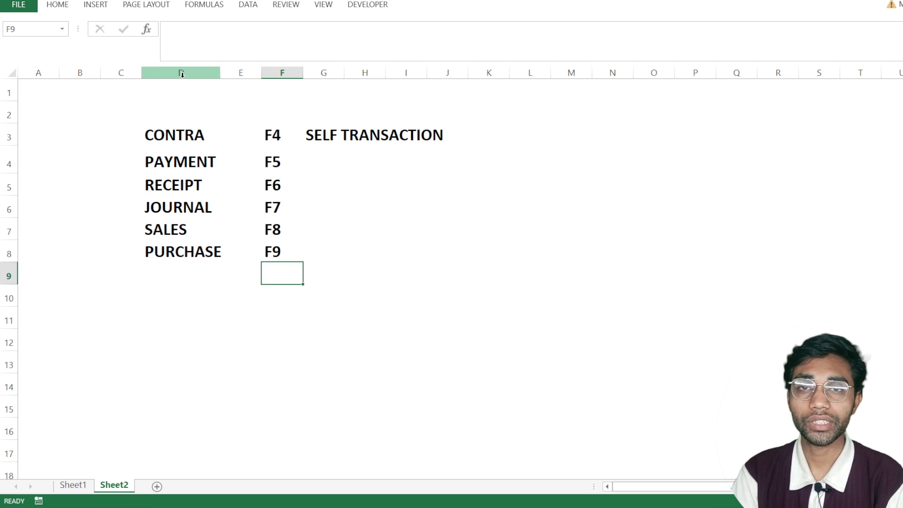
- Review the voucher types listed in column D from CONTRA to PURCHASE
{"action": "key", "text": "Up"}
{"action": "key", "text": "Up"}
{"action": "key", "text": "Up"}
{"action": "key", "text": "Up"}
{"action": "key", "text": "Up"}
{"action": "key", "text": "Up"}
{"action": "key", "text": "Up"}
{"action": "key", "text": "Left"}
{"action": "key", "text": "Left"}
{"action": "key", "text": "Down"}
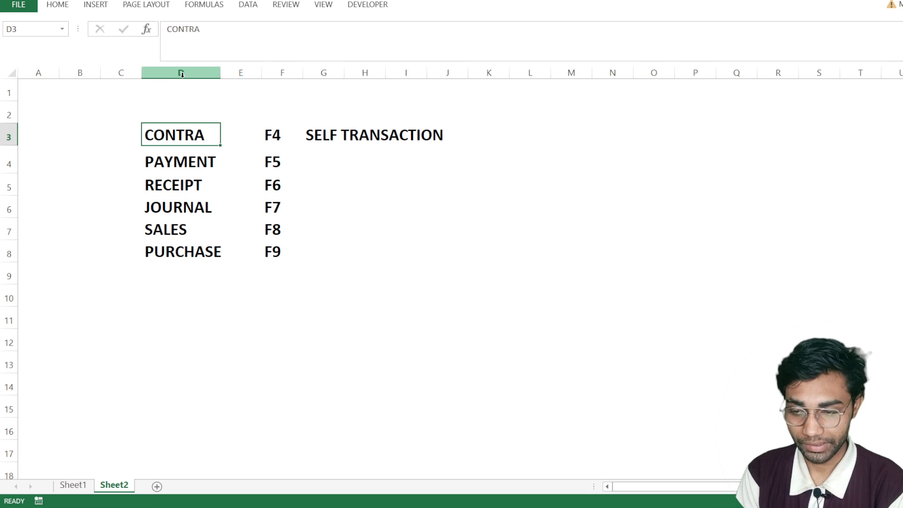
{"action": "key", "text": "ctrl+shift+Down"}
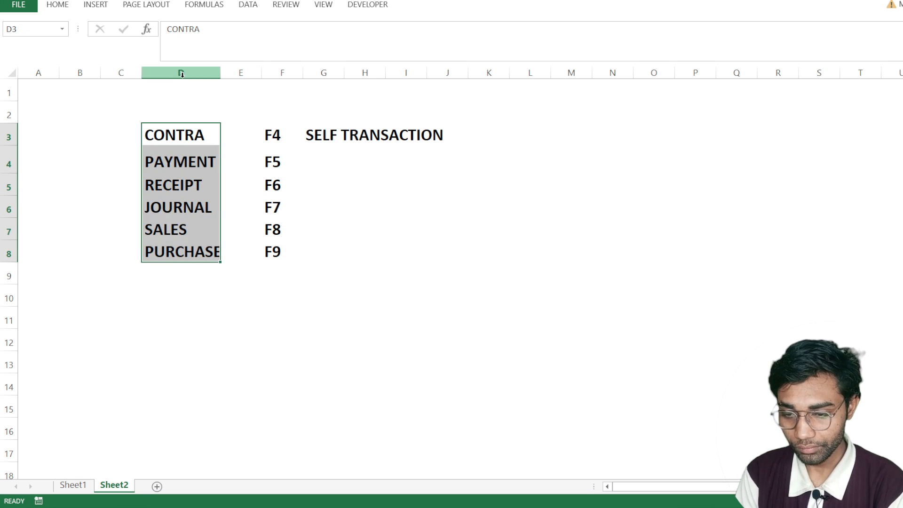
{"action": "key", "text": "Down"}
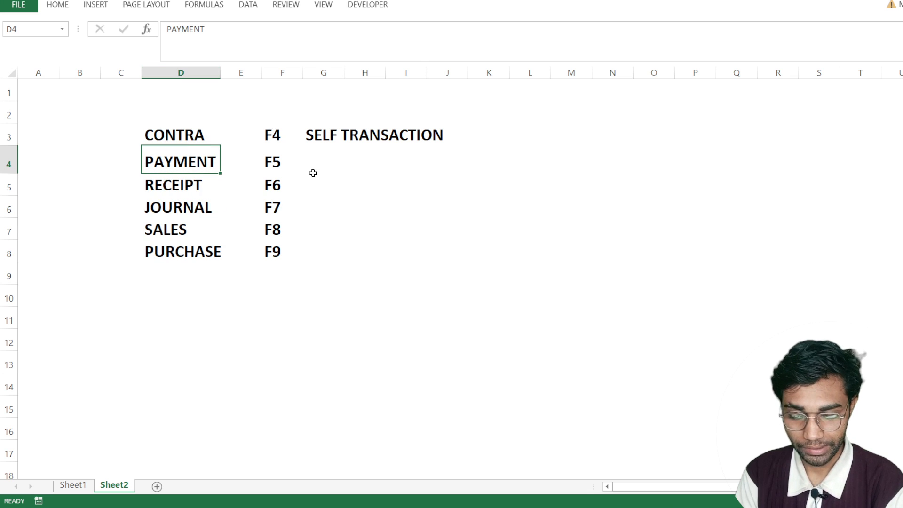
- Switch to TallyPrime and open the voucher creation screen from the Gateway of Tally
{"action": "key", "text": "alt+Tab"}
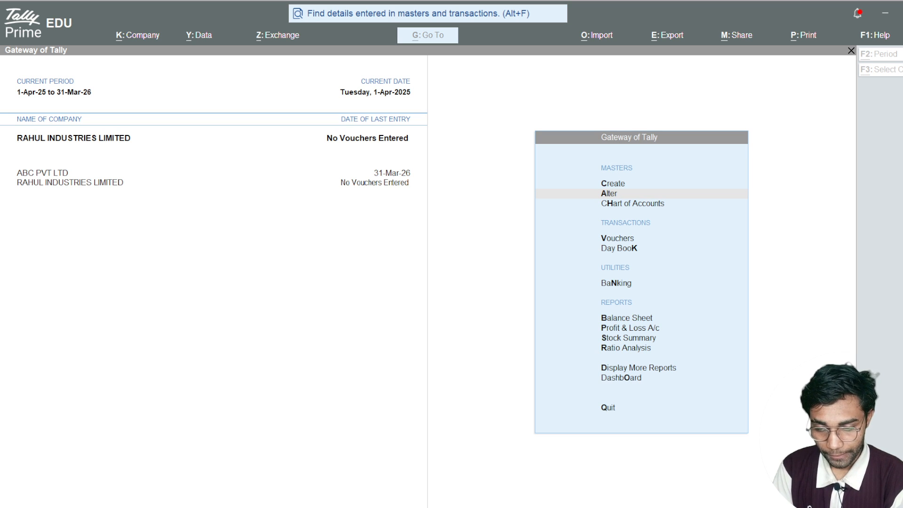
{"action": "left_click", "coordinate": [802, 221]}
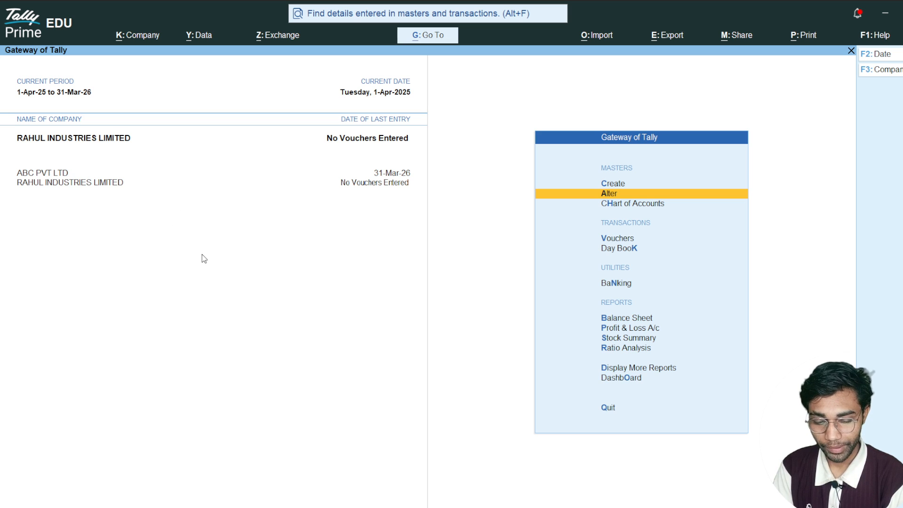
{"action": "key", "text": "Down"}
{"action": "key", "text": "Down"}
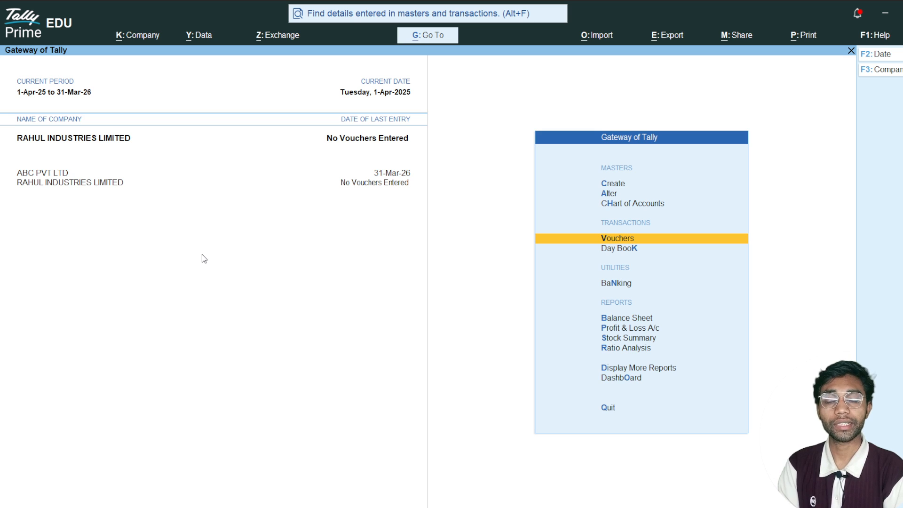
{"action": "key", "text": "Return"}
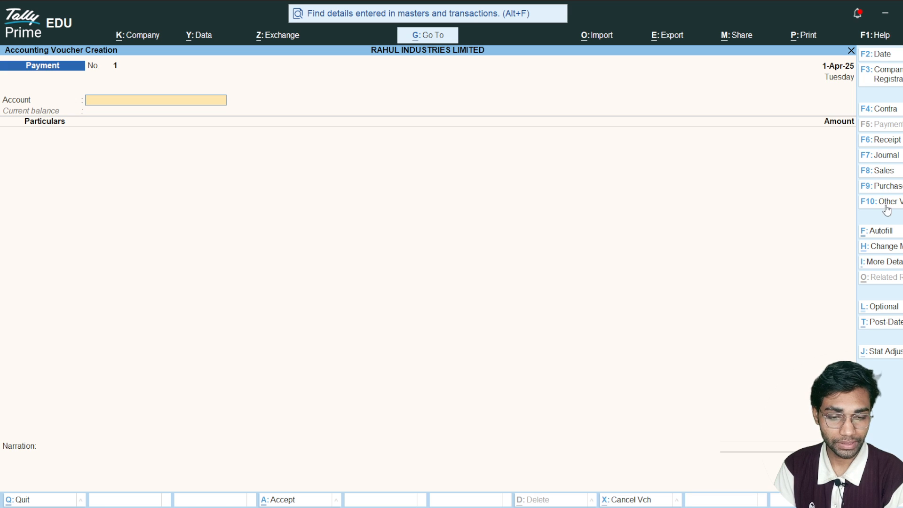
- Record and save a contra voucher with HDFC BANK as the account and Cash as the particulars for 25,000
{"action": "left_click", "coordinate": [877, 109]}
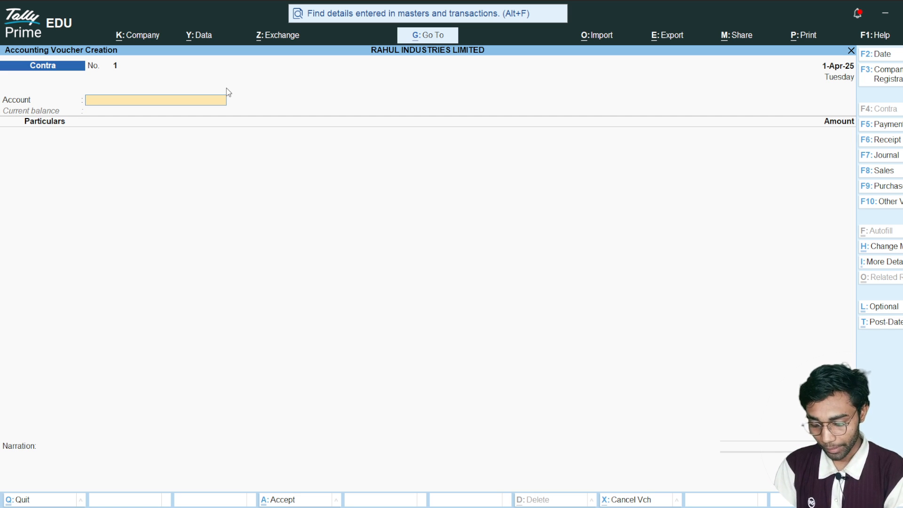
{"action": "type", "text": "hd"}
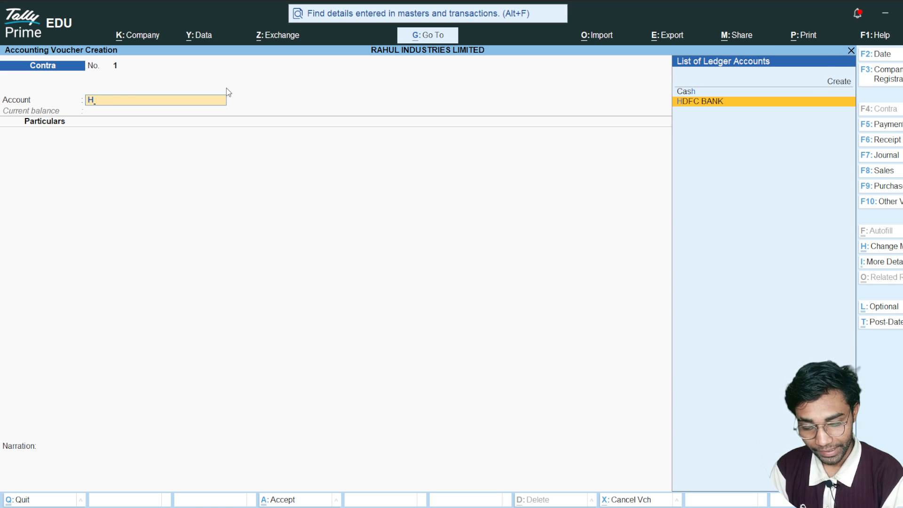
{"action": "key", "text": "Return"}
{"action": "type", "text": "cas"}
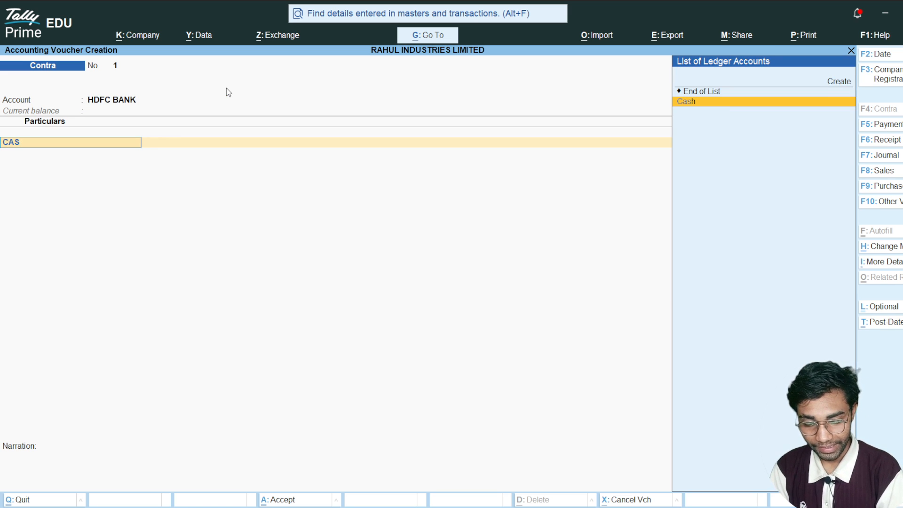
{"action": "key", "text": "Return"}
{"action": "type", "text": "25000"}
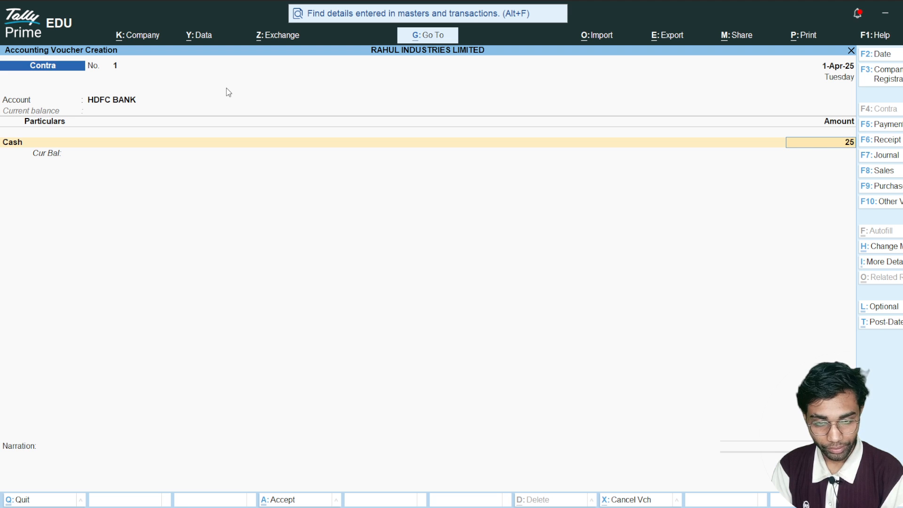
{"action": "key", "text": "Return"}
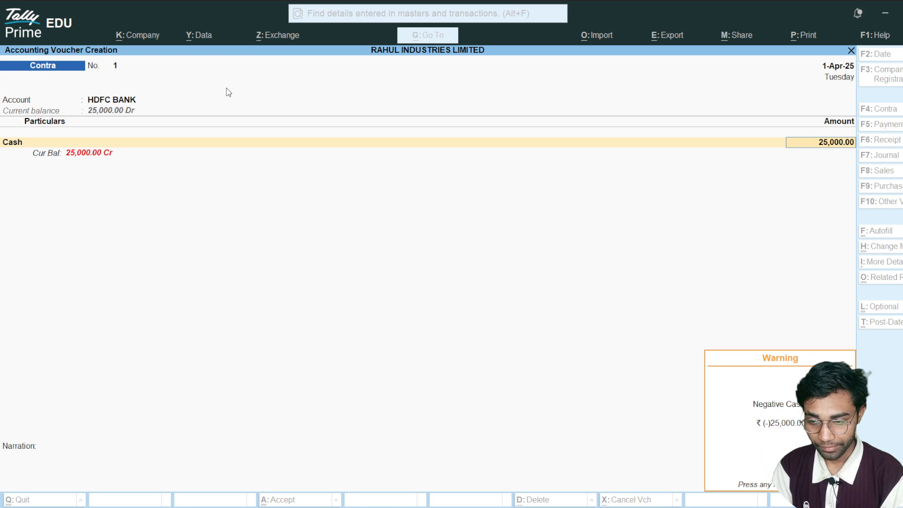
{"action": "key", "text": "Return"}
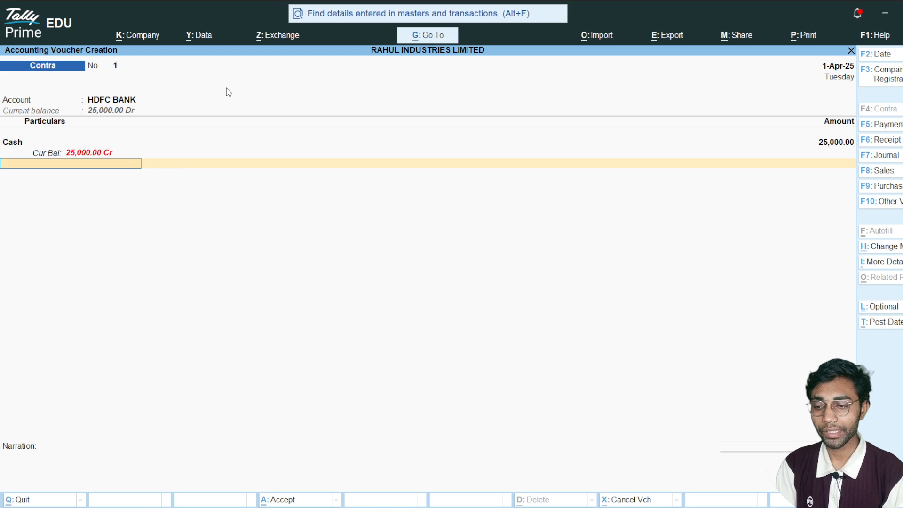
{"action": "key", "text": "ctrl"}
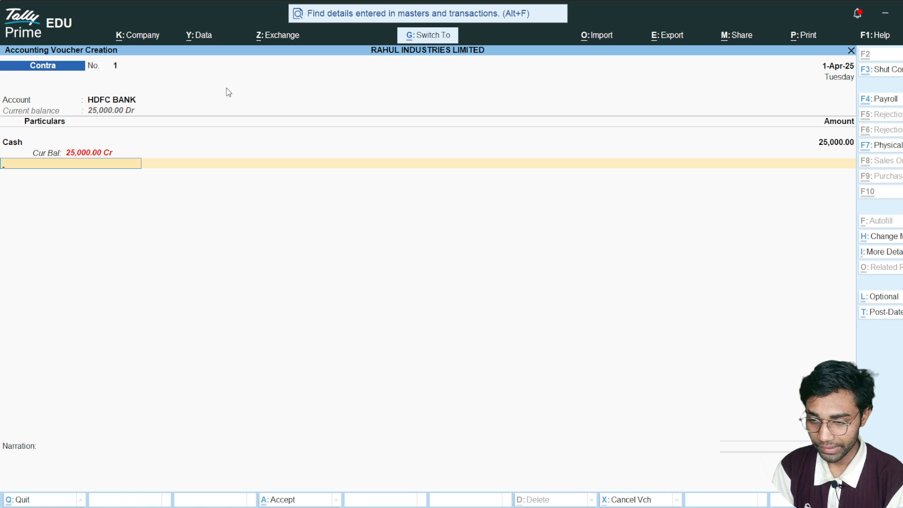
{"action": "key", "text": "ctrl+a"}
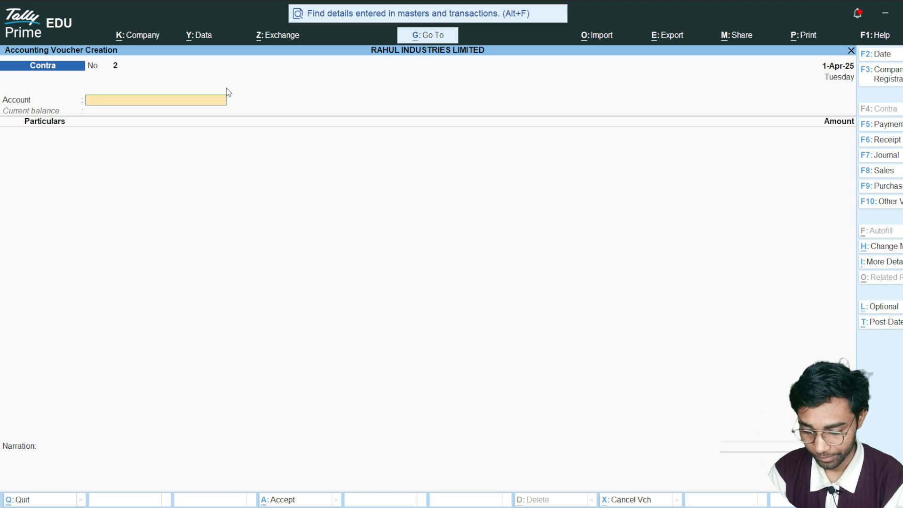
- Start a payment voucher with HDFC BANK as the account and MNT TRADERS as the particulars
{"action": "key", "text": "F5"}
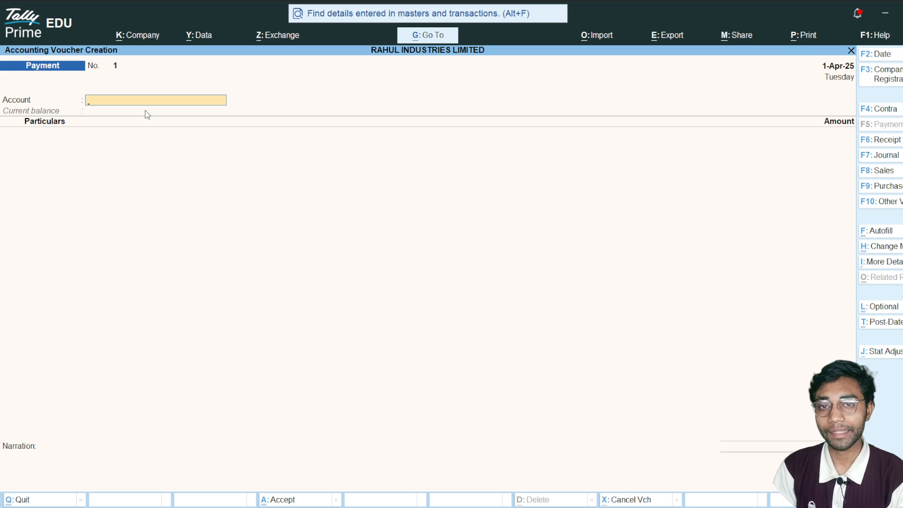
{"action": "type", "text": "H"}
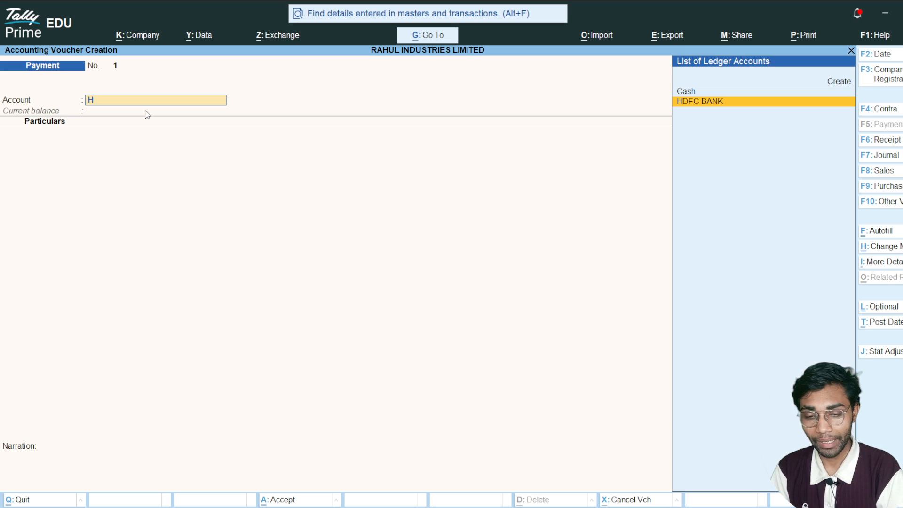
{"action": "key", "text": "Return"}
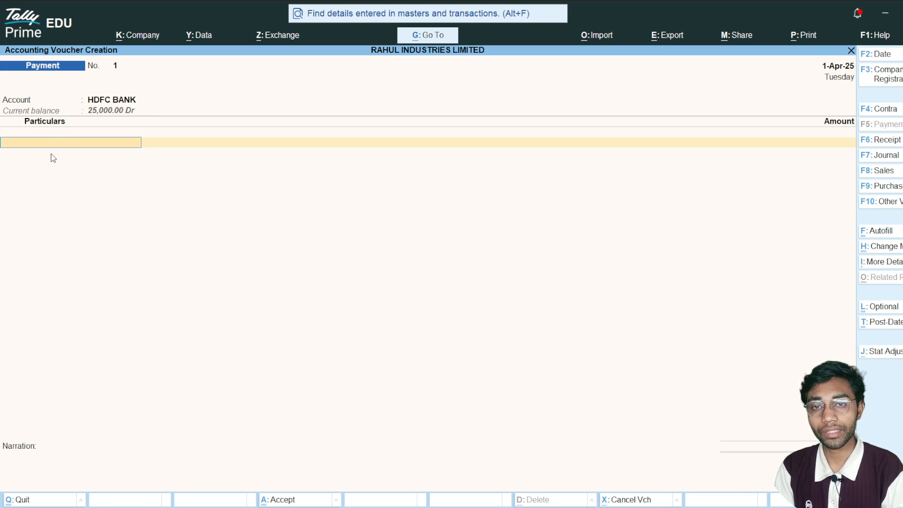
{"action": "type", "text": "S"}
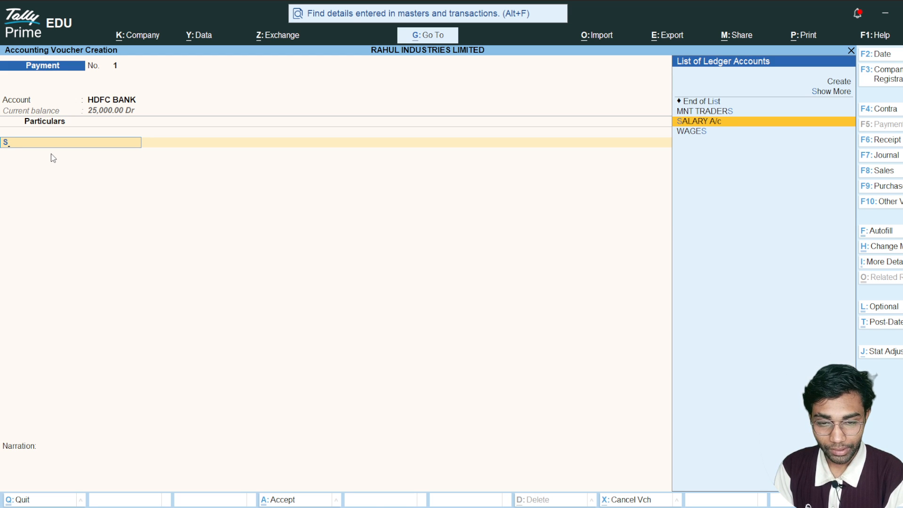
{"action": "key", "text": "Up"}
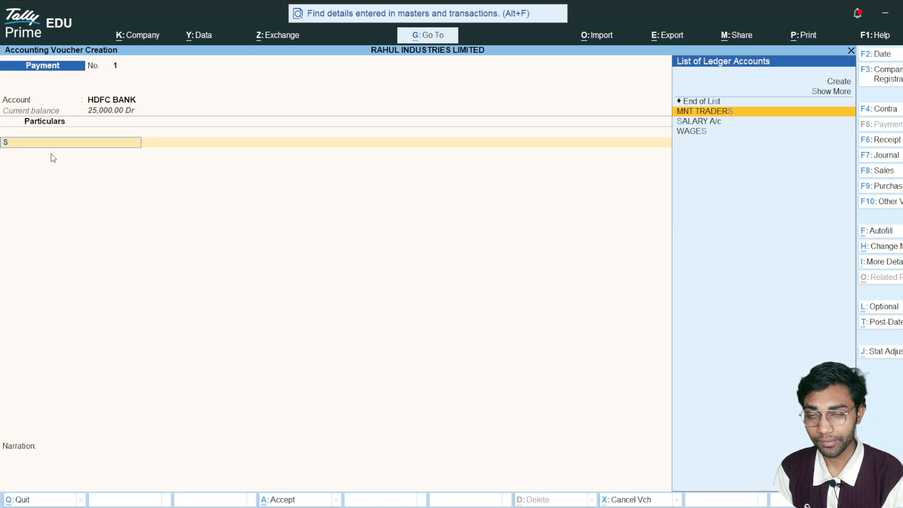
{"action": "key", "text": "Return"}
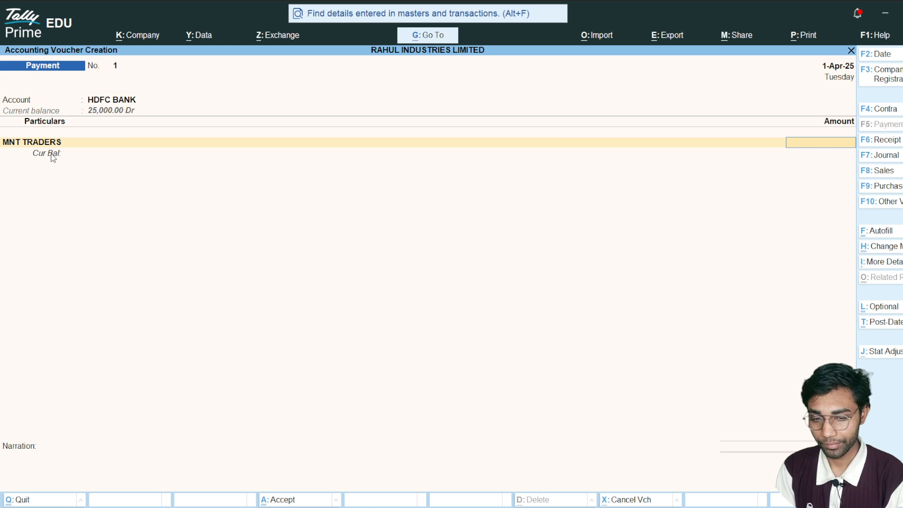
- Enter an amount of 30,000 for MNT TRADERS and allocate it bill-wise as an Advance
{"action": "type", "text": "30000"}
{"action": "key", "text": "Return"}
{"action": "key", "text": "Return"}
{"action": "key", "text": "BackSpace"}
{"action": "key", "text": "Up"}
{"action": "key", "text": "Up"}
{"action": "key", "text": "Up"}
{"action": "key", "text": "Return"}
{"action": "key", "text": "Return"}
- Set the HDFC BANK allocation to e-Fund Transfer, leaving the bank details blank, and continue to the narration
{"action": "key", "text": "Return"}
{"action": "key", "text": "Return"}
{"action": "key", "text": "Return"}
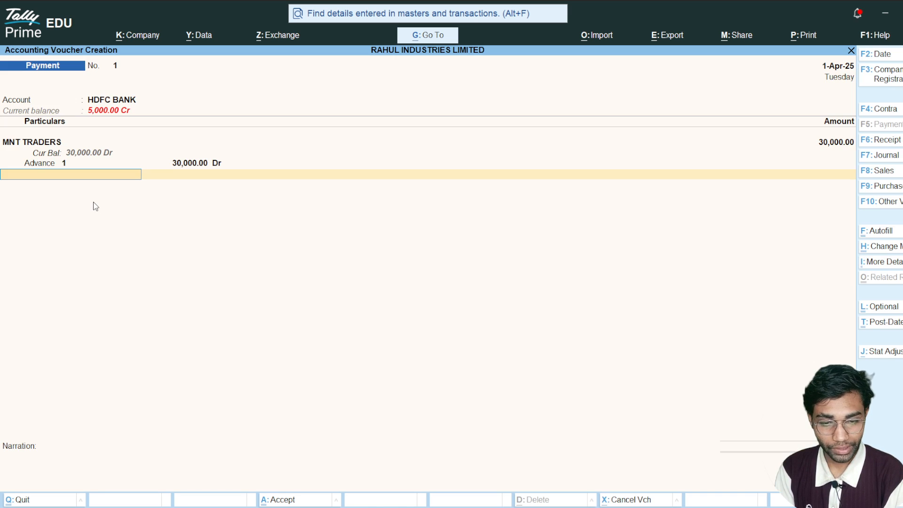
{"action": "key", "text": "Return"}
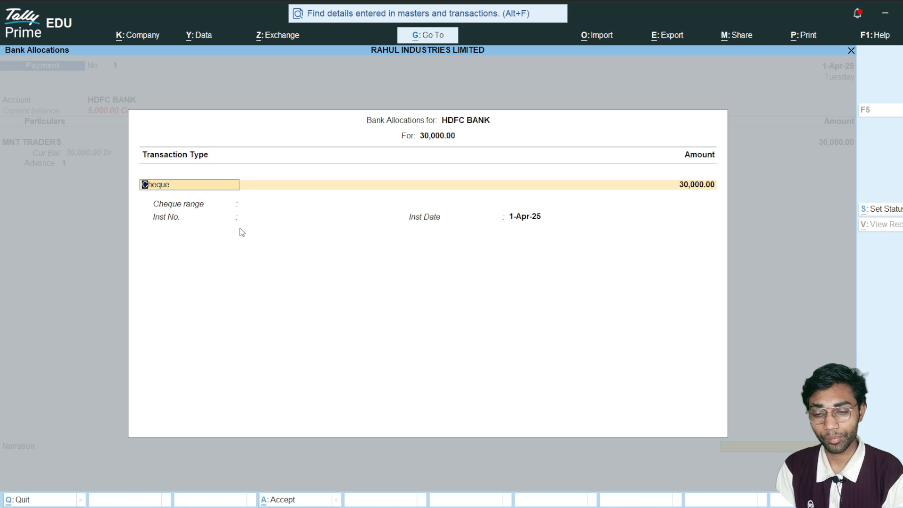
{"action": "type", "text": "E"}
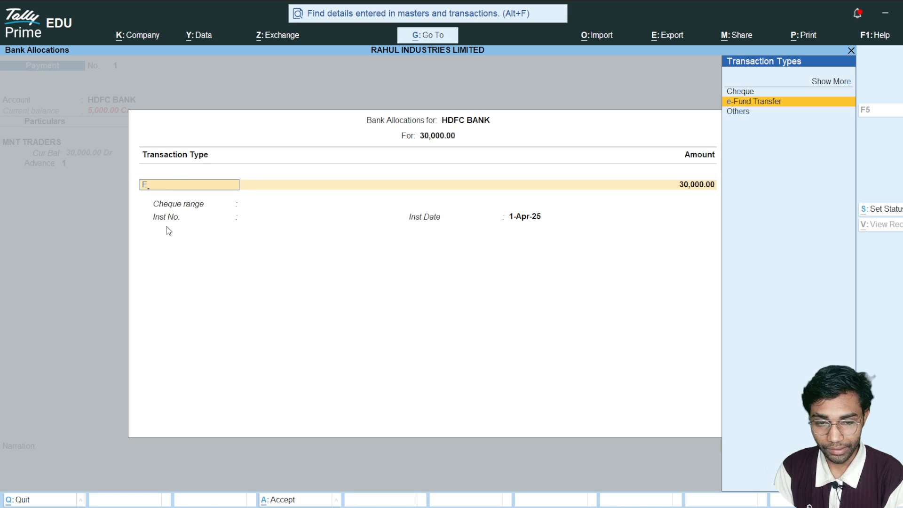
{"action": "key", "text": "Return"}
{"action": "key", "text": "Return"}
{"action": "key", "text": "Return"}
{"action": "key", "text": "Return"}
{"action": "key", "text": "Escape"}
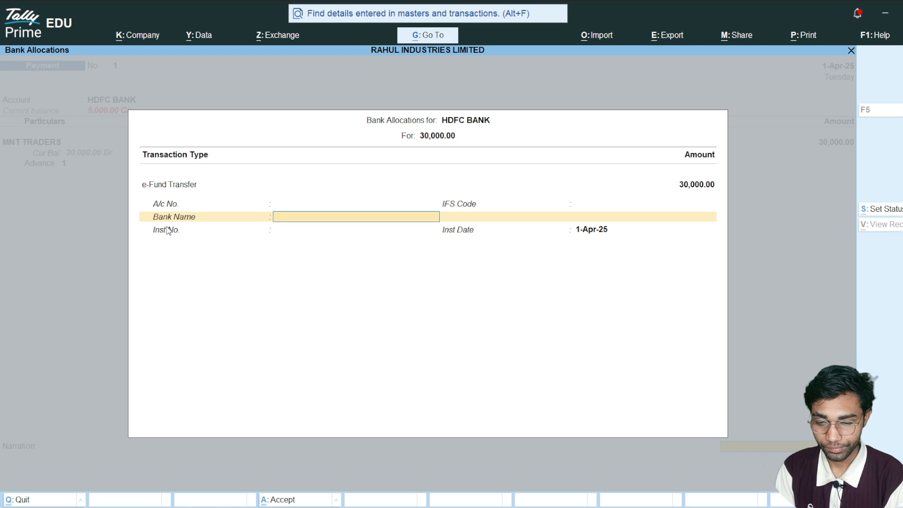
{"action": "key", "text": "Return"}
{"action": "key", "text": "Return"}
{"action": "key", "text": "Return"}
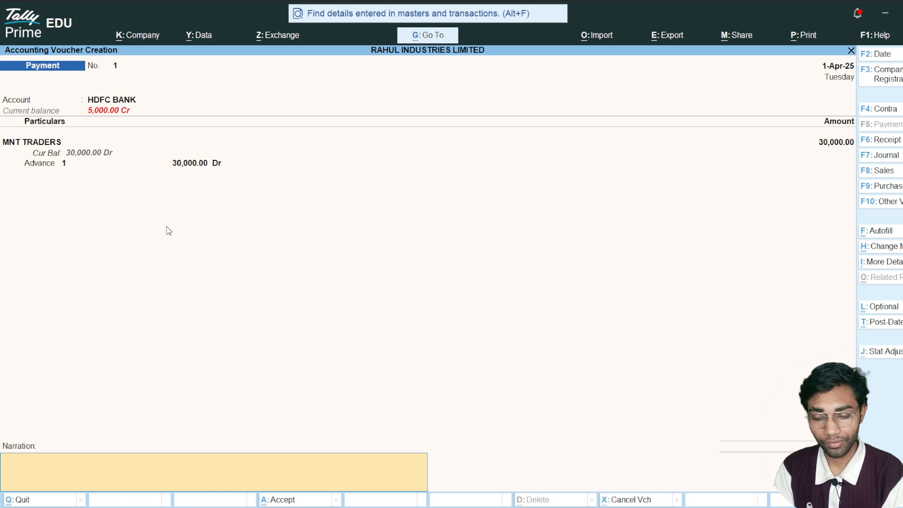
- Add the narration "BEING AMOUNT PAID AGAINST ADVANCE" and save the payment voucher
{"action": "type", "text": "BEING"}
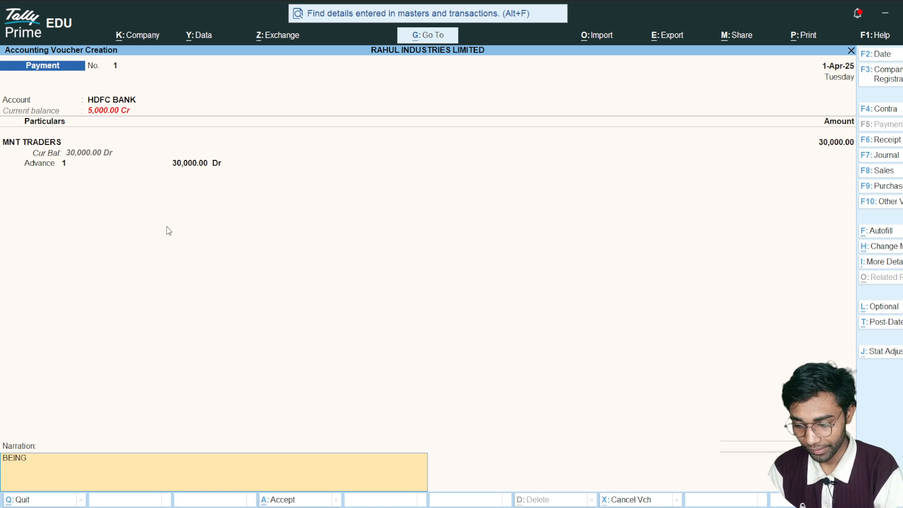
{"action": "type", "text": " AMOUNT PAID A"}
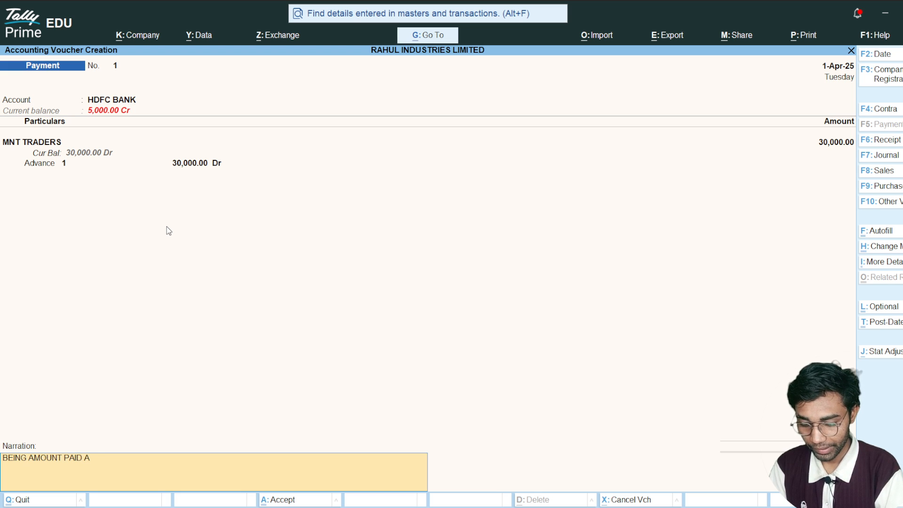
{"action": "type", "text": "GAIN"}
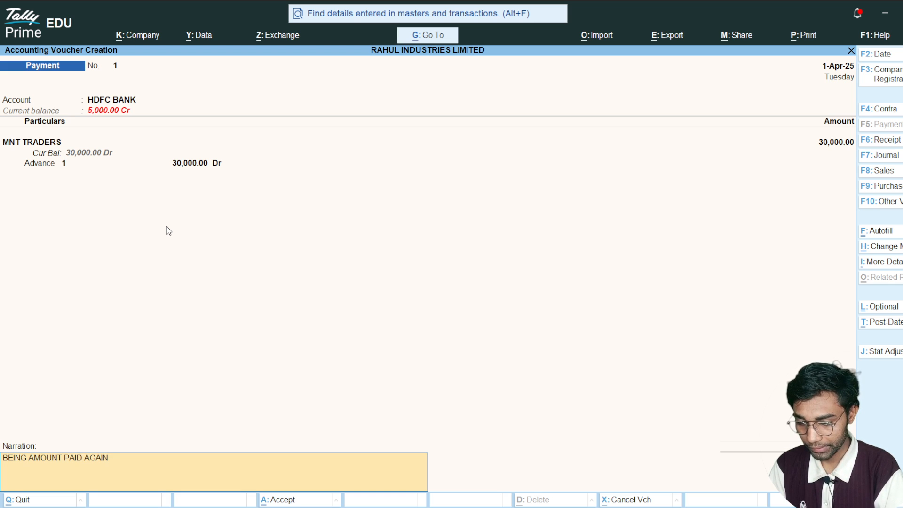
{"action": "type", "text": "ST ADVANCE"}
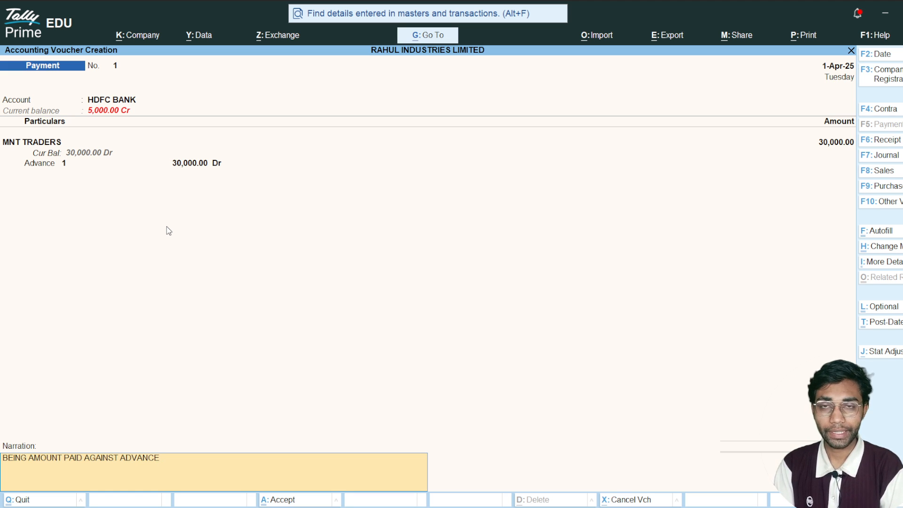
{"action": "key", "text": "ctrl"}
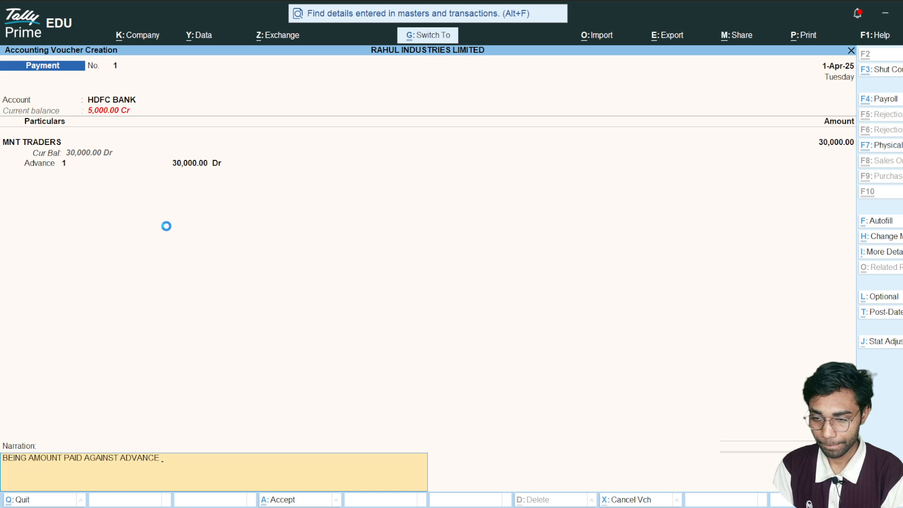
{"action": "key", "text": "ctrl+a"}
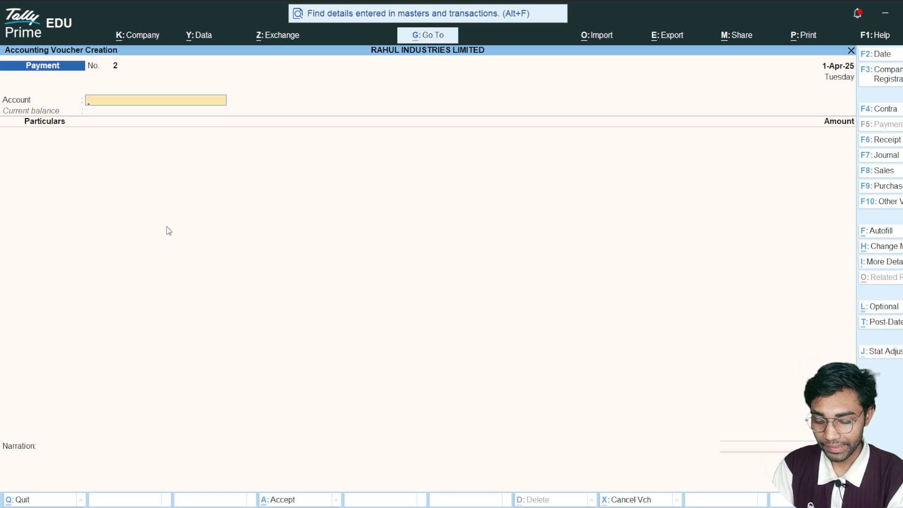
- Start a receipt voucher with Cash as the account and ABC PVT LTD as the particulars
{"action": "key", "text": "F6"}
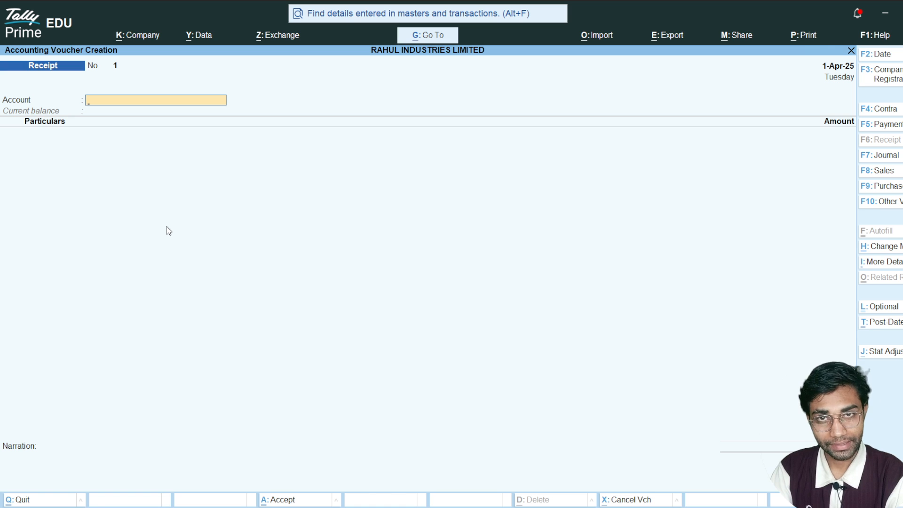
{"action": "type", "text": "Cas"}
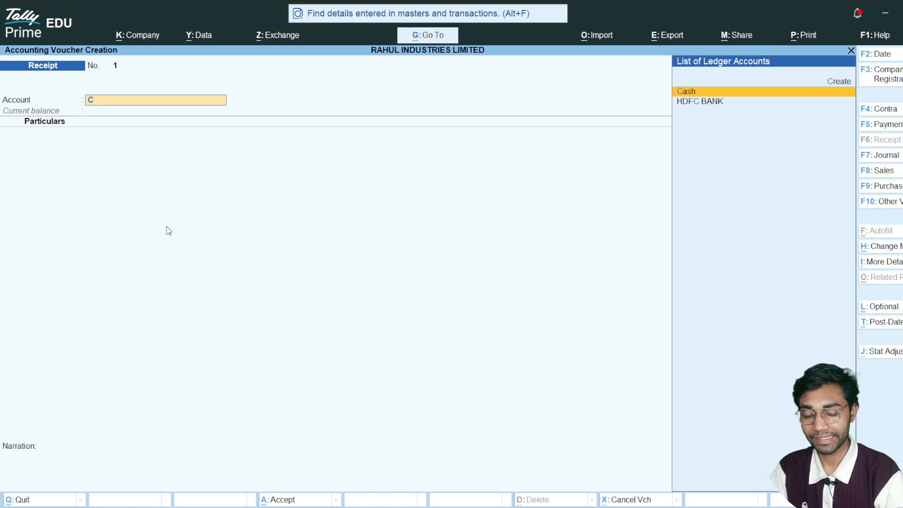
{"action": "key", "text": "Return"}
{"action": "key", "text": "Down"}
{"action": "key", "text": "Down"}
{"action": "key", "text": "Down"}
{"action": "key", "text": "Down"}
{"action": "key", "text": "Up"}
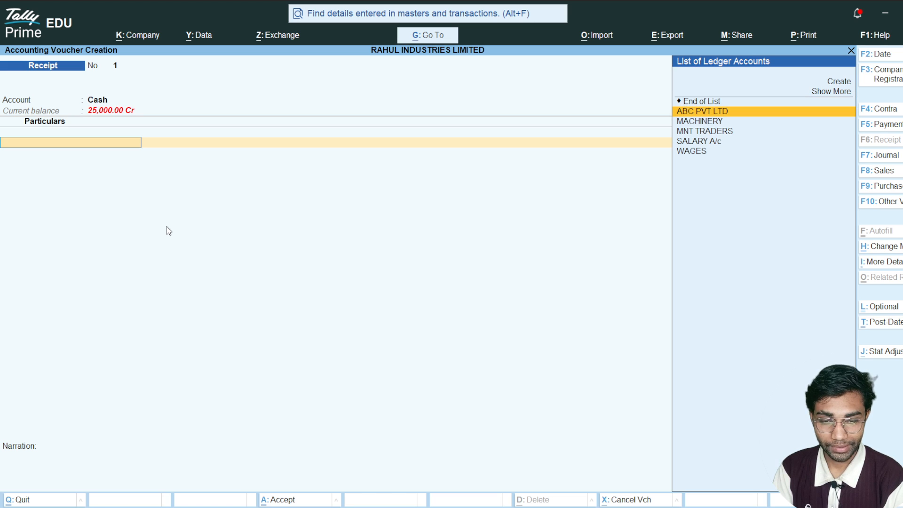
{"action": "key", "text": "Return"}
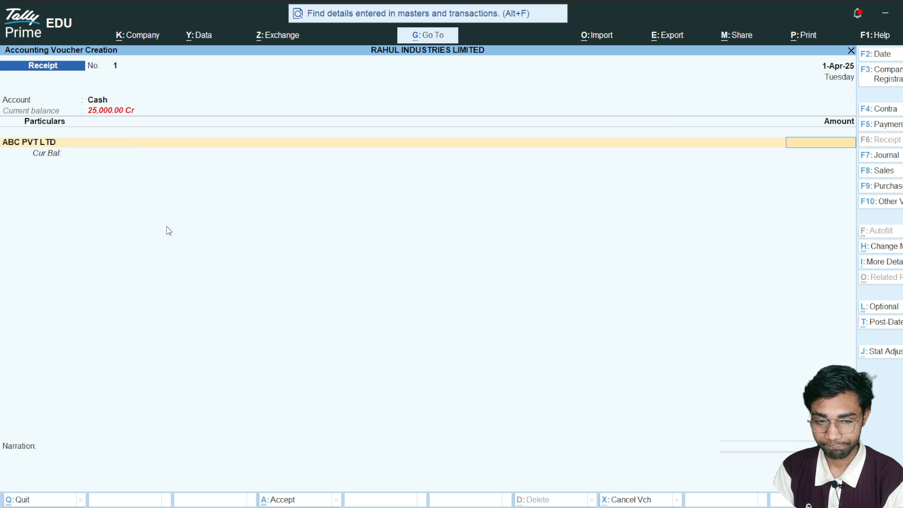
- Enter an amount of 20,000 for ABC PVT LTD and allocate it bill-wise as an Advance
{"action": "type", "text": "20000"}
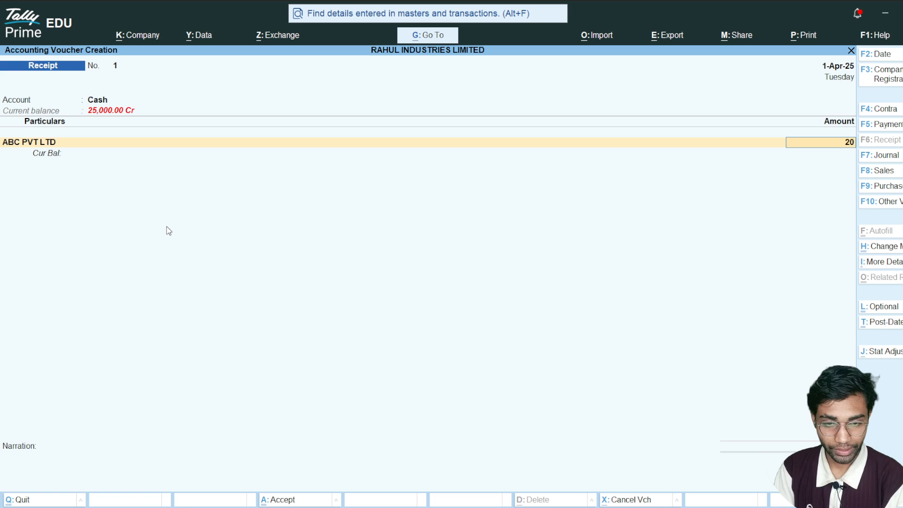
{"action": "key", "text": "Return"}
{"action": "key", "text": "Up"}
{"action": "key", "text": "Up"}
{"action": "key", "text": "Up"}
{"action": "key", "text": "Return"}
{"action": "key", "text": "Return"}
{"action": "key", "text": "Return"}
{"action": "key", "text": "Return"}
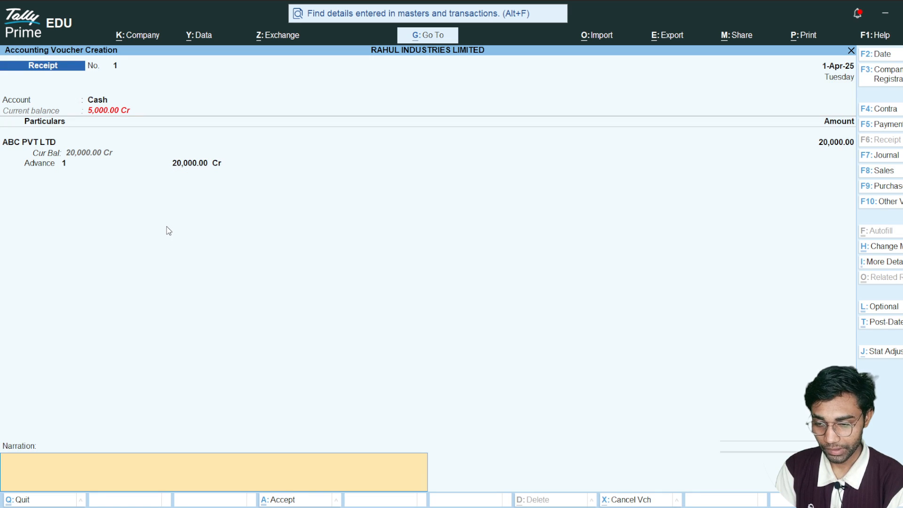
- Add the narration "BEING AMOUNT RECEIVED AGAINST ADVANCE" to the receipt voucher
{"action": "type", "text": "B"}
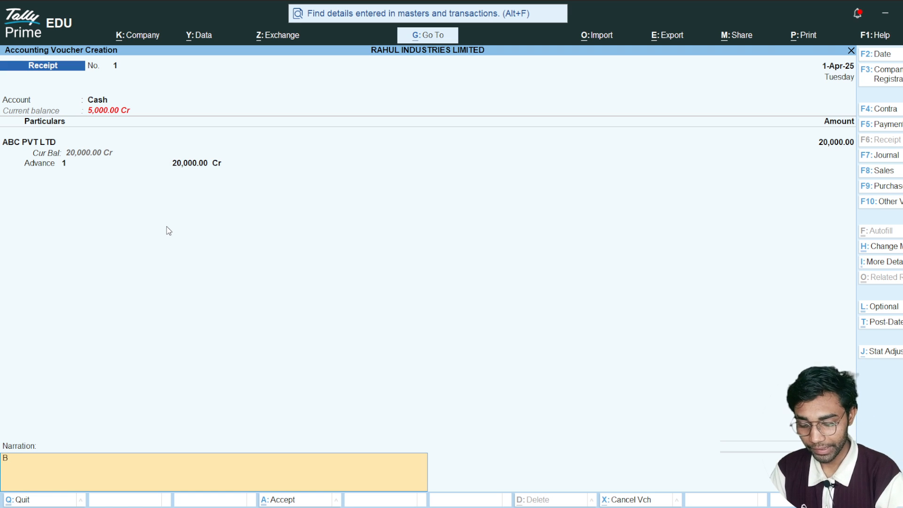
{"action": "type", "text": "EING AMOUNT RECEI"}
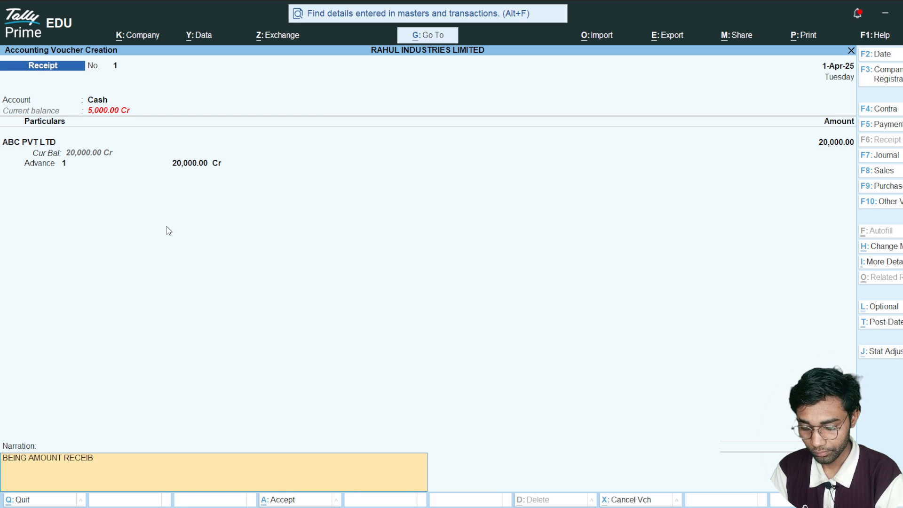
{"action": "type", "text": "VED AGAI"}
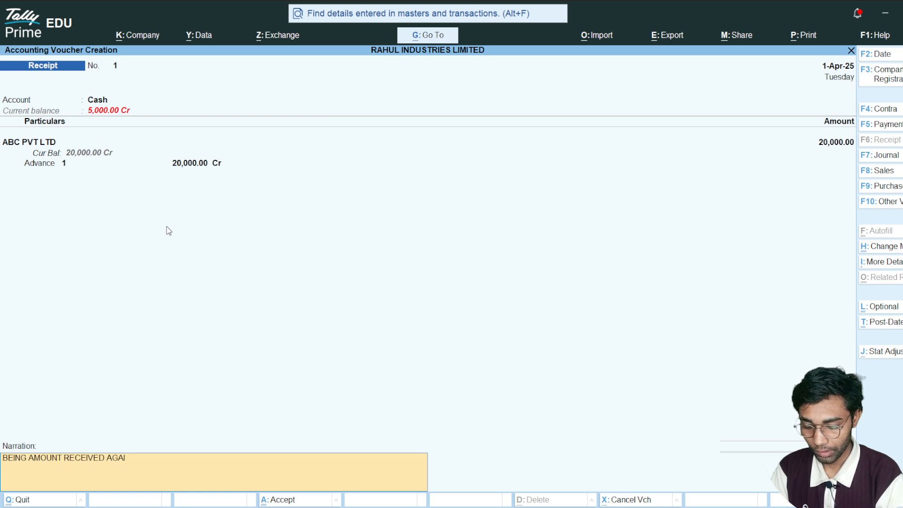
{"action": "type", "text": "NST ADVANCE"}
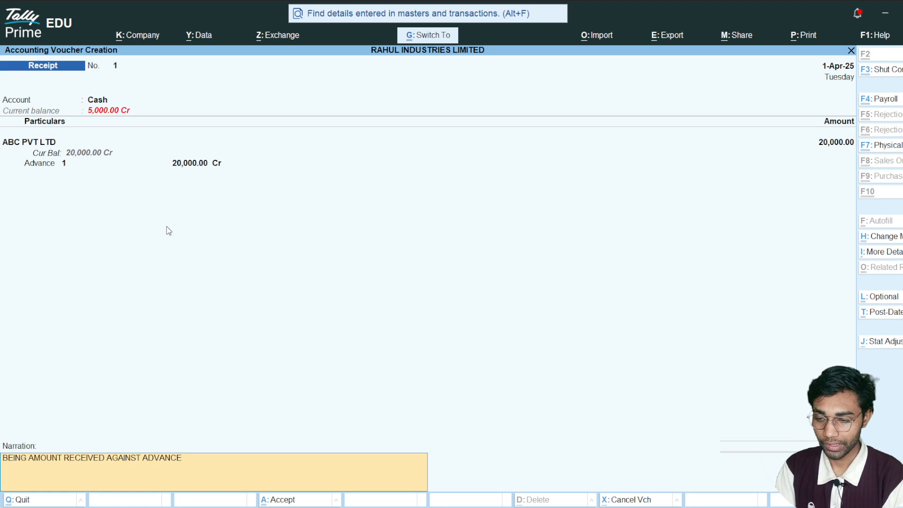
- Save the receipt voucher and bring up a blank journal voucher
{"action": "key", "text": "ctrl+a"}
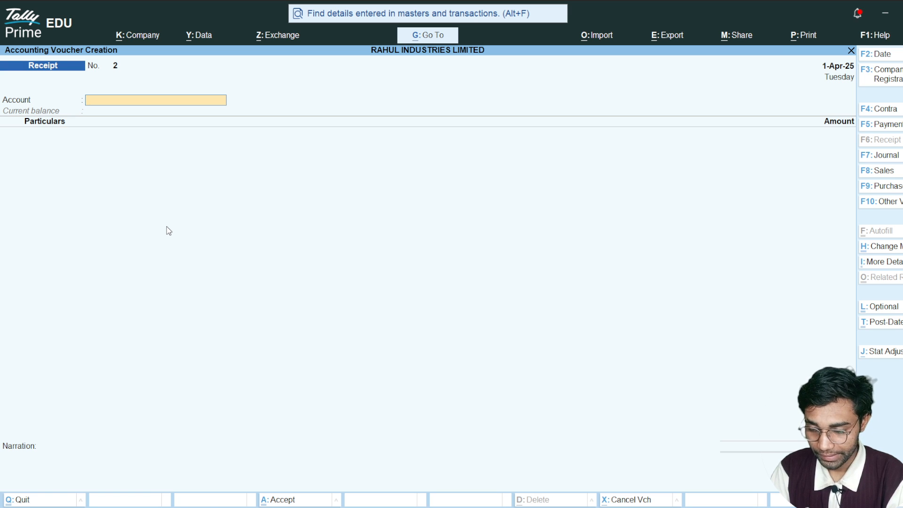
{"action": "key", "text": "F7"}
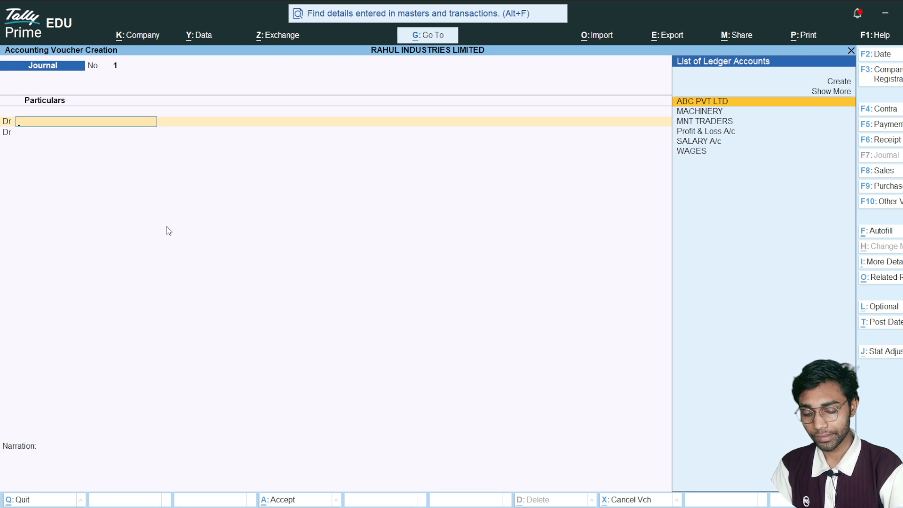
- Start a sales voucher with ABC PVT LTD as the party account, leaving the delivery note and dispatch document numbers blank
{"action": "key", "text": "F8"}
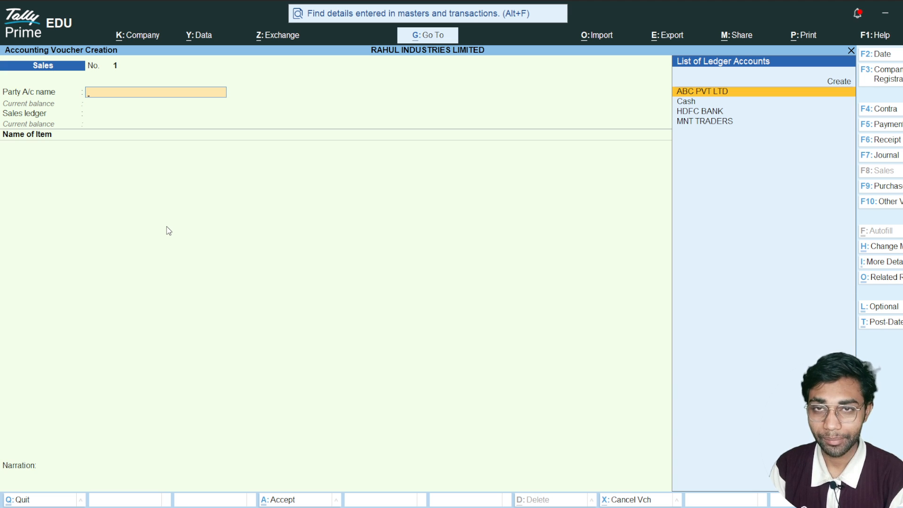
{"action": "key", "text": "Return"}
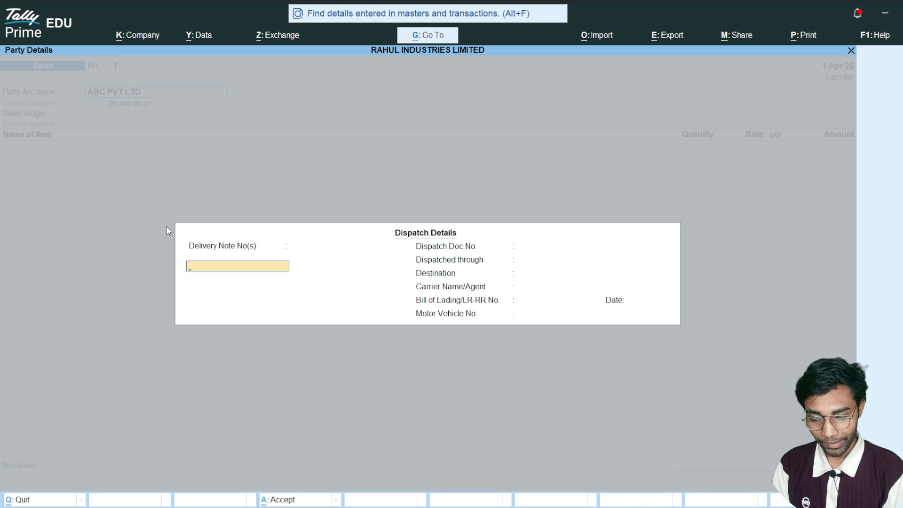
{"action": "key", "text": "Return"}
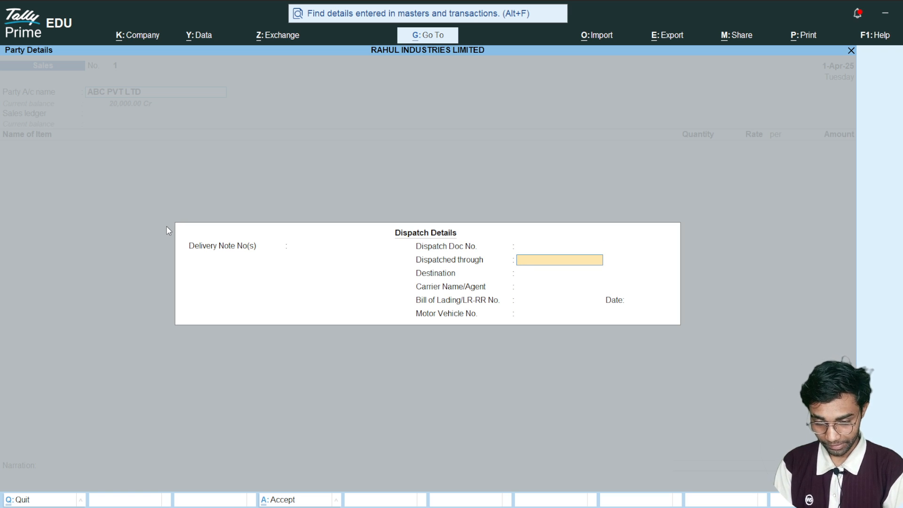
- Enter BY ROAD as the dispatch method and NAINI as the destination in the dispatch details
{"action": "type", "text": "ROAD"}
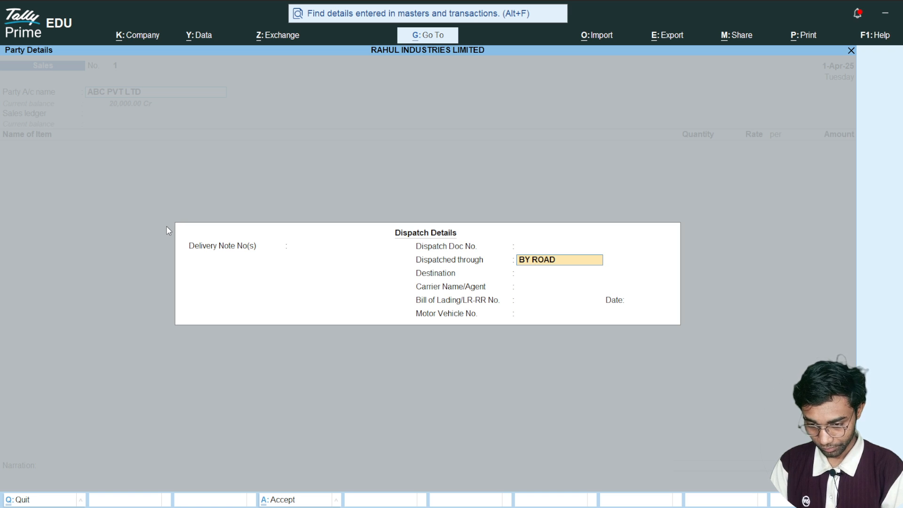
{"action": "key", "text": "Return"}
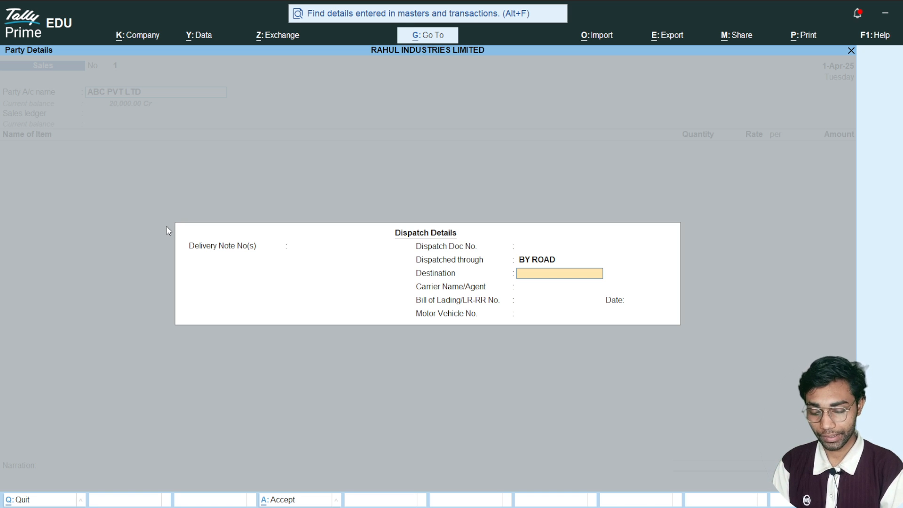
{"action": "type", "text": "NANI"}
{"action": "key", "text": "Return"}
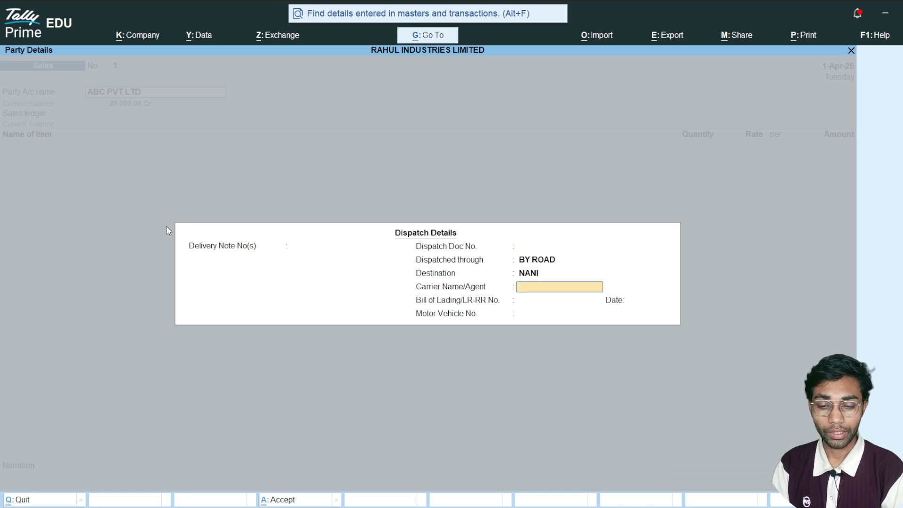
{"action": "key", "text": "BackSpace"}
{"action": "key", "text": "BackSpace"}
{"action": "key", "text": "BackSpace"}
{"action": "type", "text": "INI"}
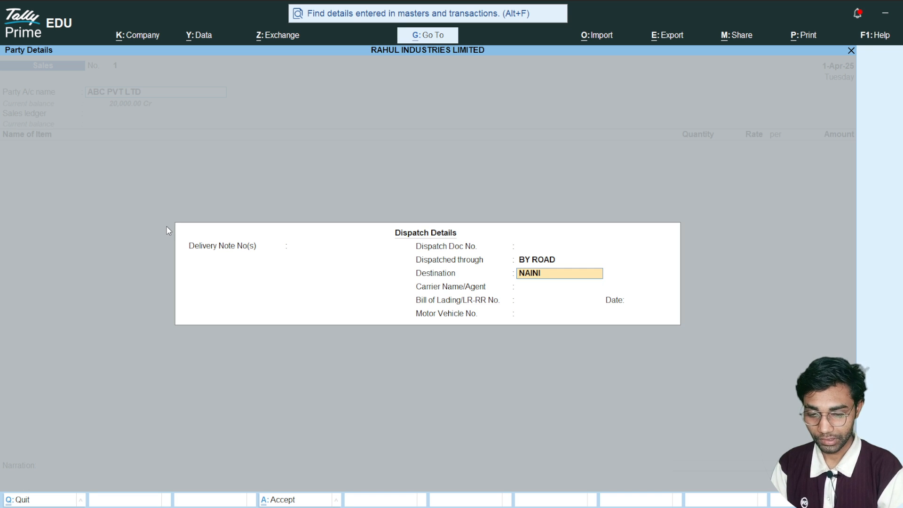
{"action": "key", "text": "Return"}
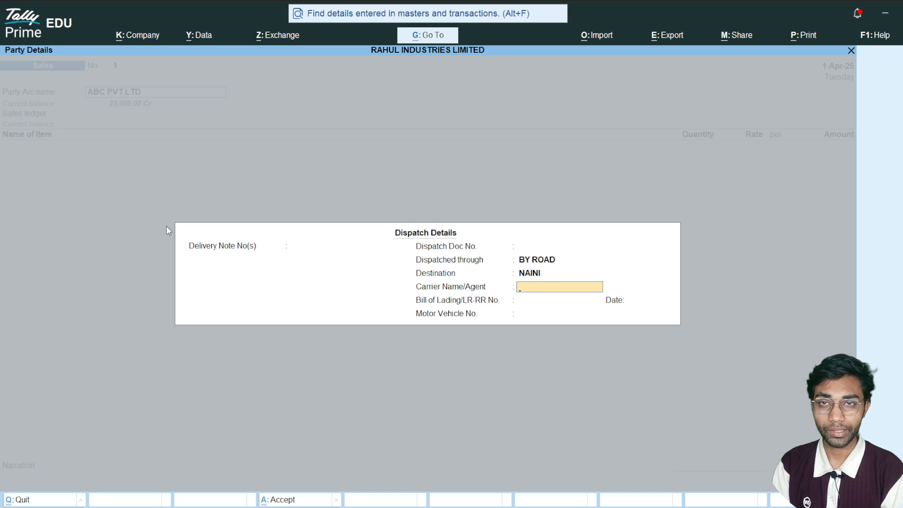
- Enter SAI TRANSPORT as the carrier and 123 as the bill of lading number
{"action": "type", "text": "SAI TRANSPORT"}
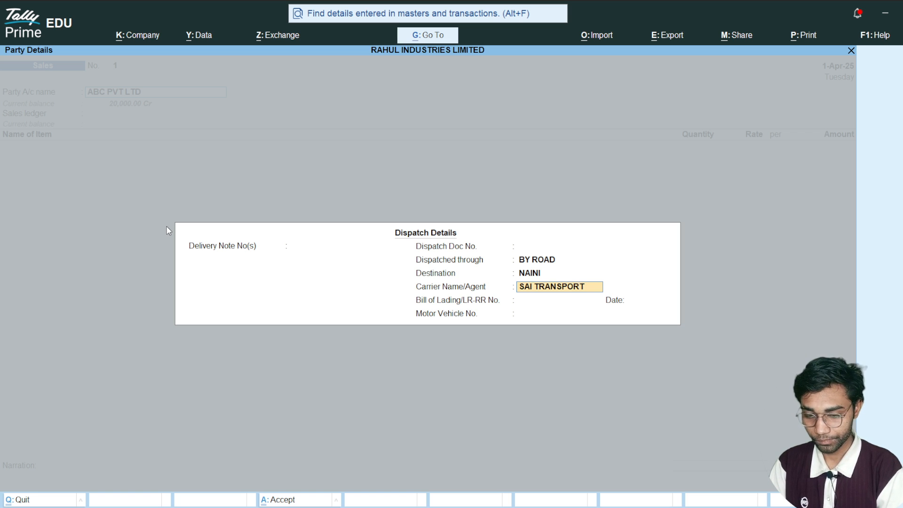
{"action": "key", "text": "Return"}
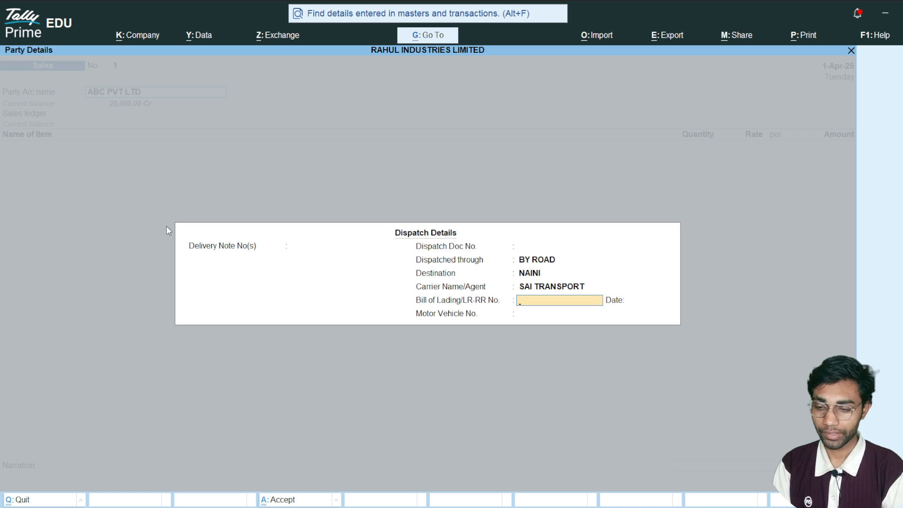
{"action": "type", "text": "123"}
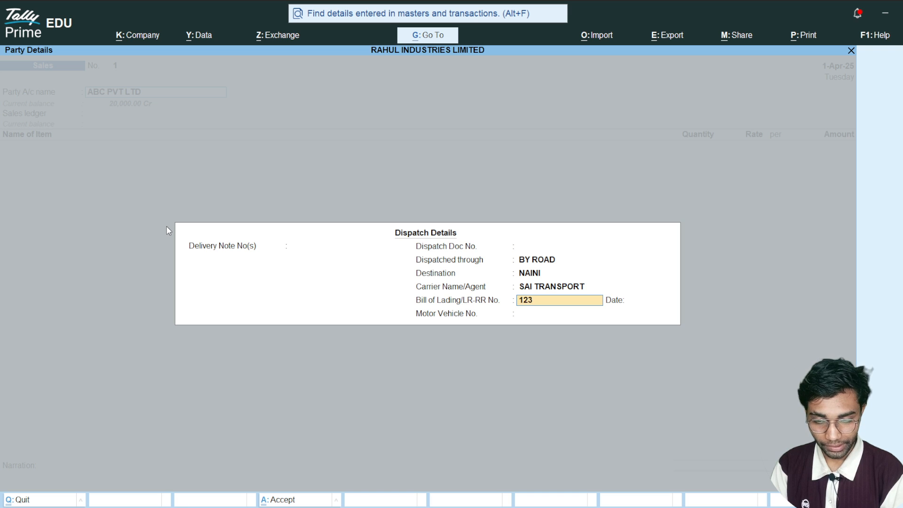
{"action": "key", "text": "Return"}
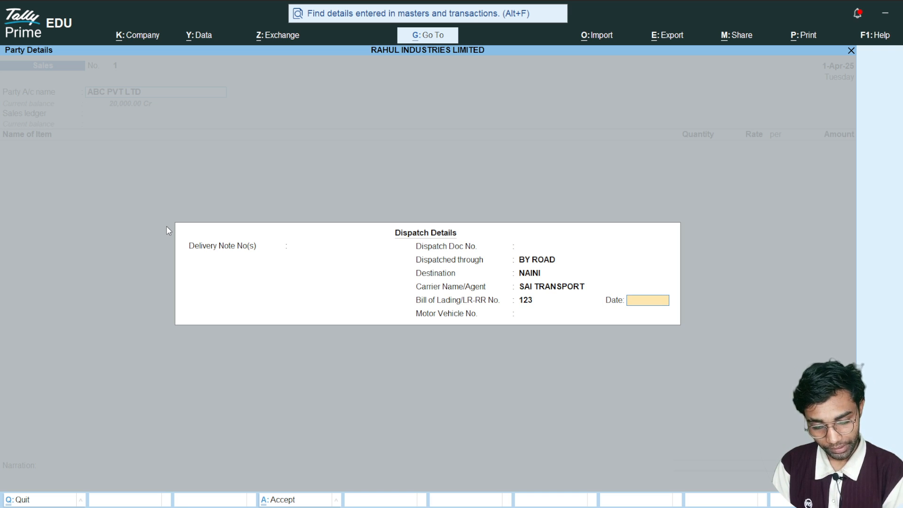
- Enter 2-Feb-26 as the bill of lading date
{"action": "type", "text": "1"}
{"action": "key", "text": "BackSpace"}
{"action": "type", "text": "2-12"}
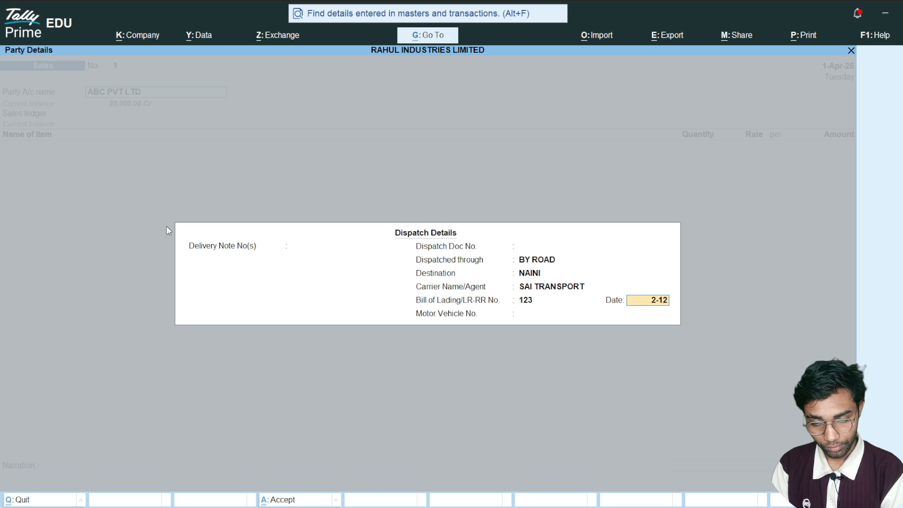
{"action": "key", "text": "Return"}
{"action": "key", "text": "BackSpace"}
{"action": "type", "text": "2-2"}
{"action": "key", "text": "Return"}
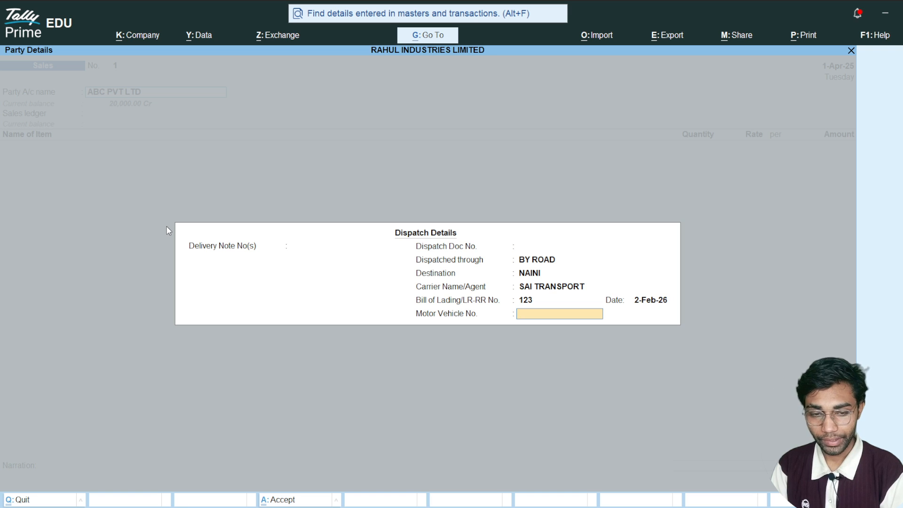
- Set the bill of lading date to 1-Apr-25
{"action": "key", "text": "BackSpace"}
{"action": "type", "text": "1-4"}
{"action": "key", "text": "Return"}
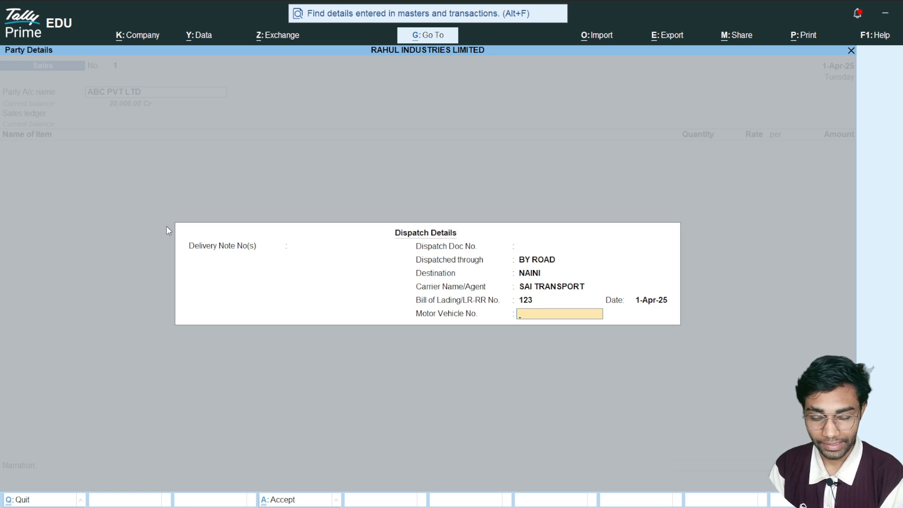
- Enter the motor vehicle's registration number and accept the party details for ABC PVT LTD
{"action": "type", "text": "UP87"}
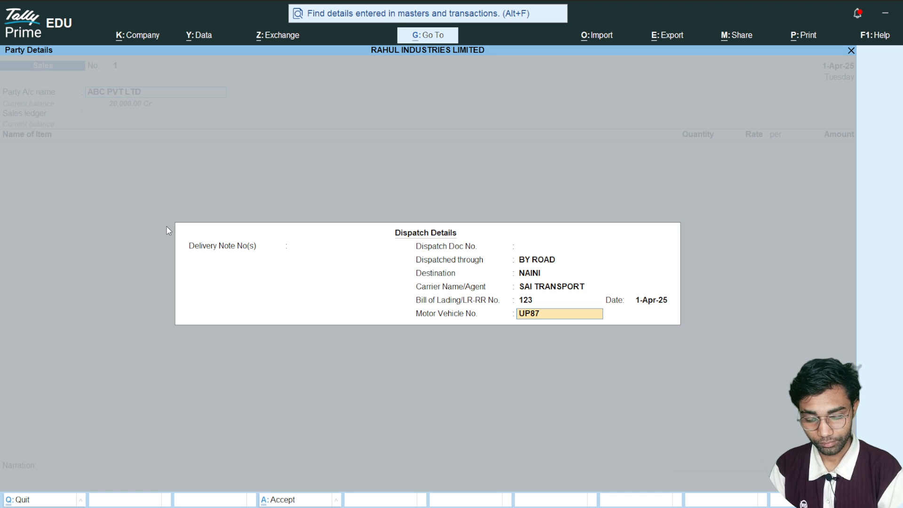
{"action": "type", "text": "KI59"}
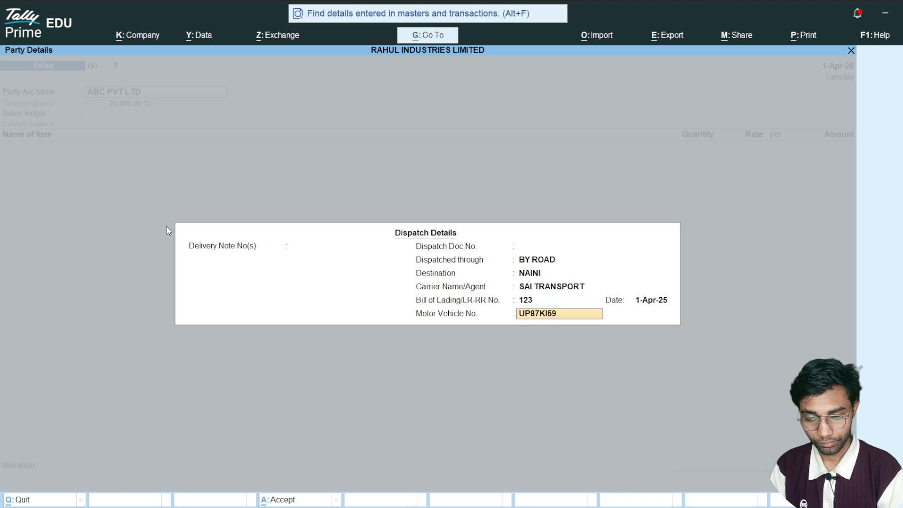
{"action": "type", "text": "664"}
{"action": "key", "text": "Return"}
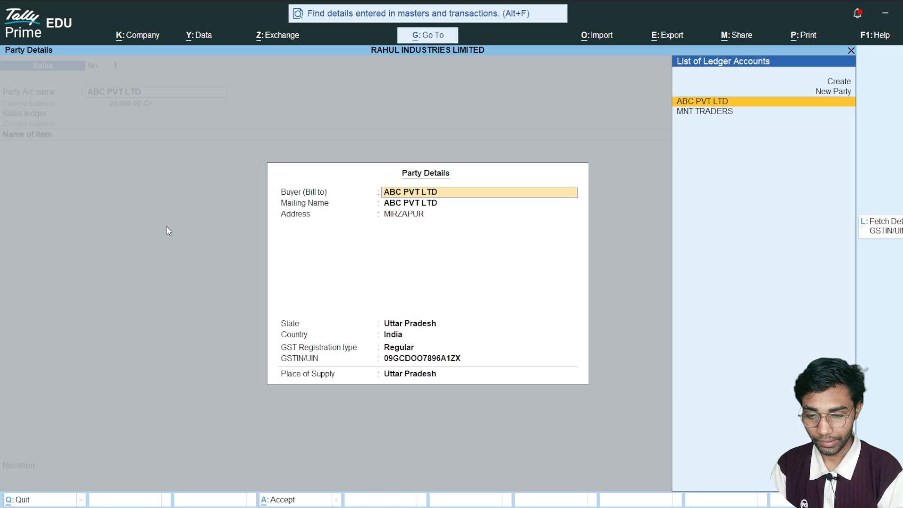
{"action": "key", "text": "ctrl+a"}
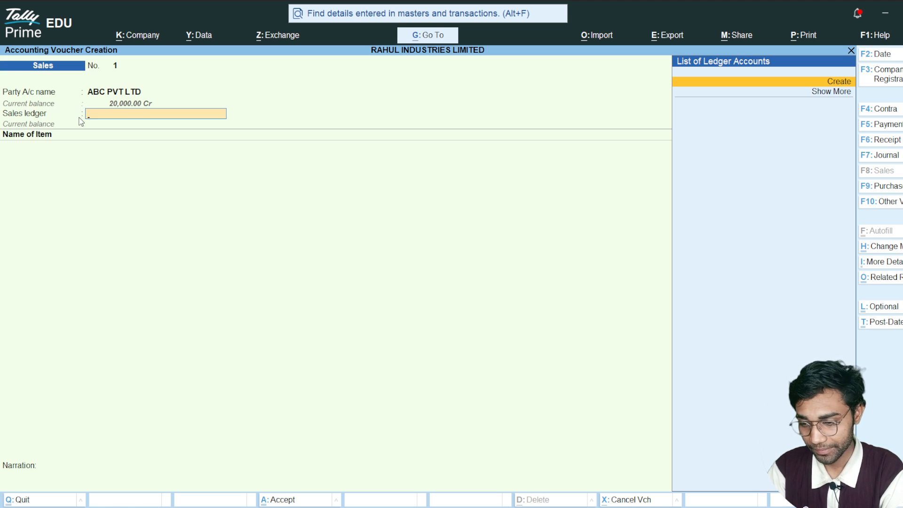
- Create a new ledger named SALES A/C under the Sales Accounts group for the voucher's sales ledger
{"action": "key", "text": "Return"}
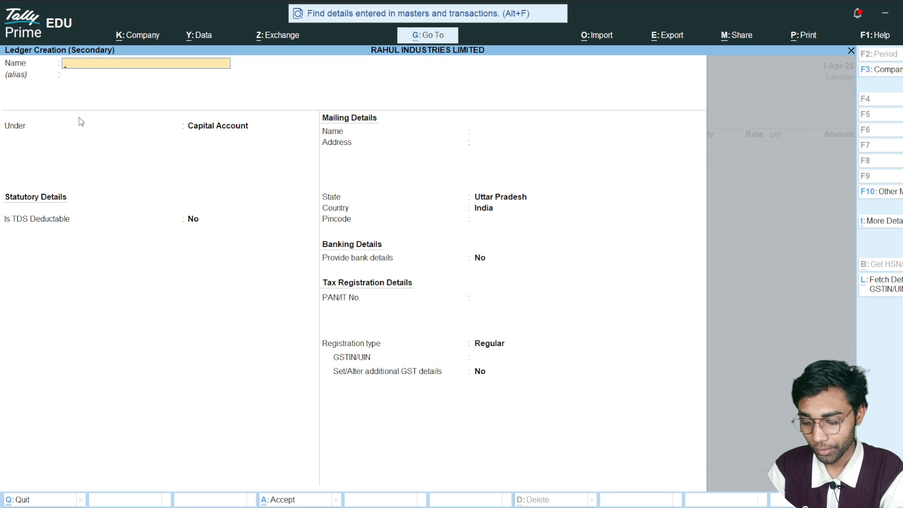
{"action": "type", "text": "SALE"}
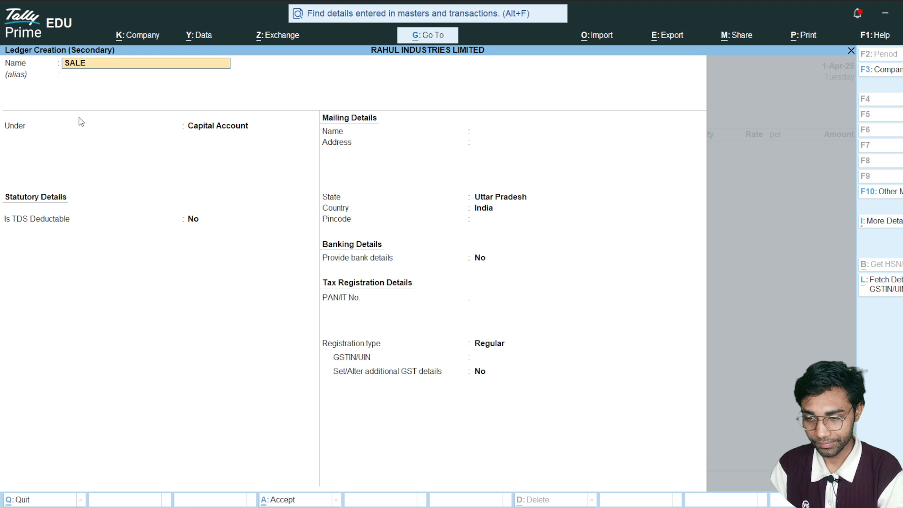
{"action": "type", "text": "S A/C"}
{"action": "key", "text": "Return"}
{"action": "key", "text": "Return"}
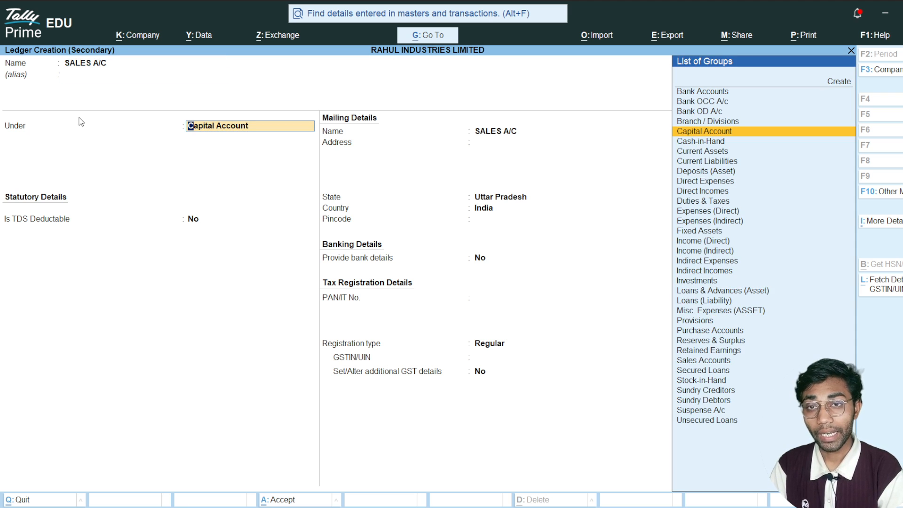
{"action": "type", "text": "SALE"}
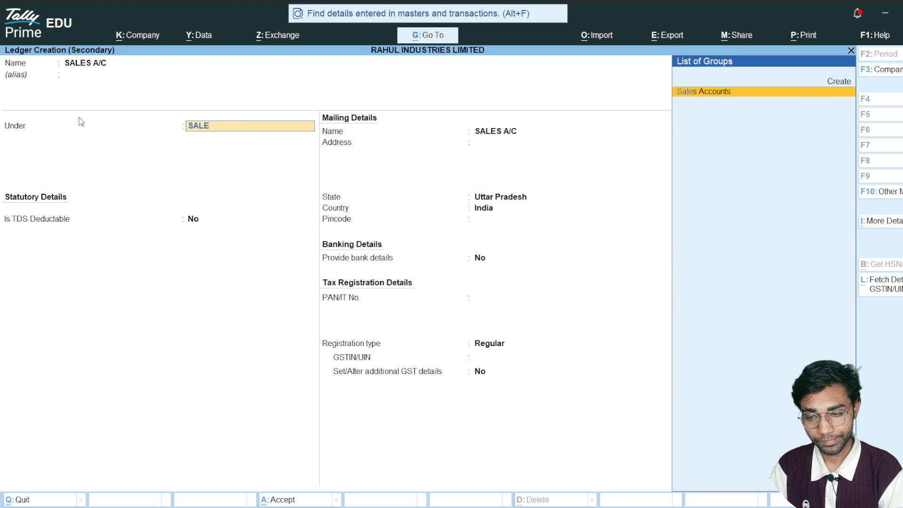
{"action": "key", "text": "Return"}
{"action": "key", "text": "Return"}
{"action": "key", "text": "Return"}
{"action": "key", "text": "Return"}
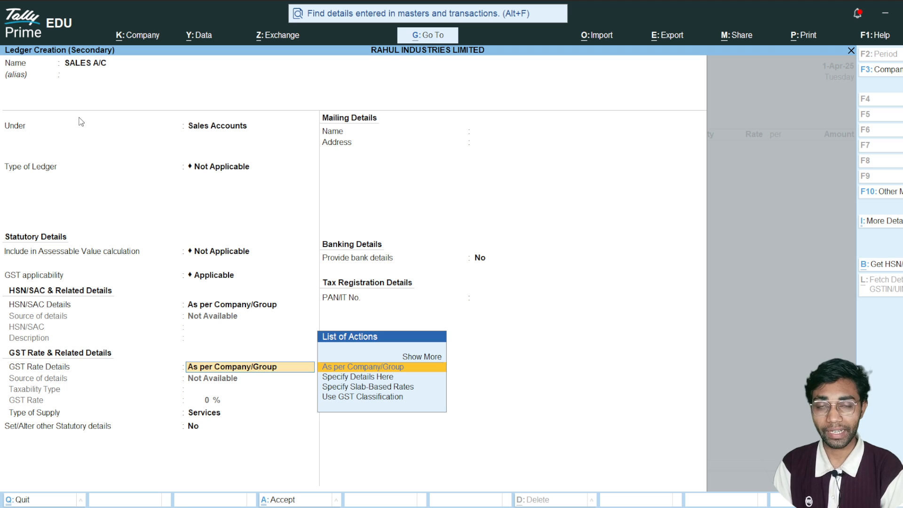
- Specify the ledger's own GST details as Taxable at 18% with Goods as the type of supply, and save the ledger
{"action": "key", "text": "Down"}
{"action": "key", "text": "Return"}
{"action": "key", "text": "Return"}
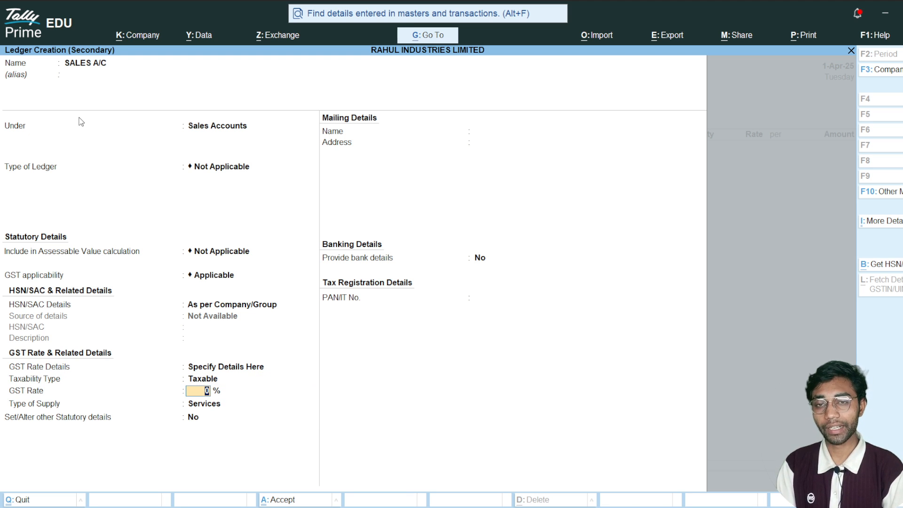
{"action": "type", "text": "18"}
{"action": "key", "text": "Return"}
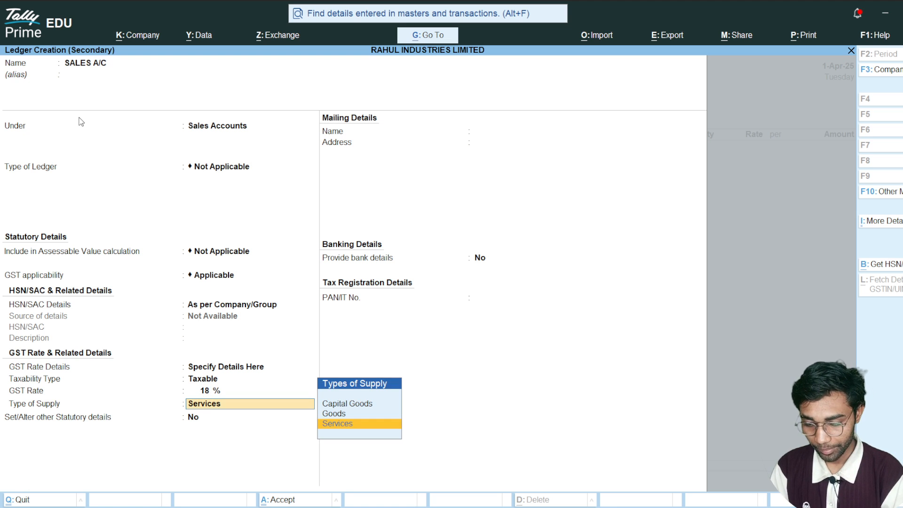
{"action": "key", "text": "Up"}
{"action": "key", "text": "Return"}
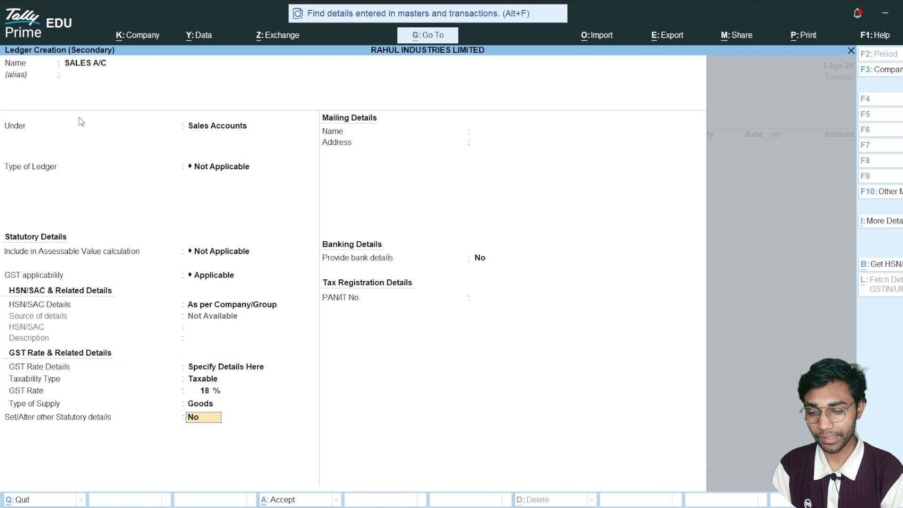
{"action": "key", "text": "ctrl+a"}
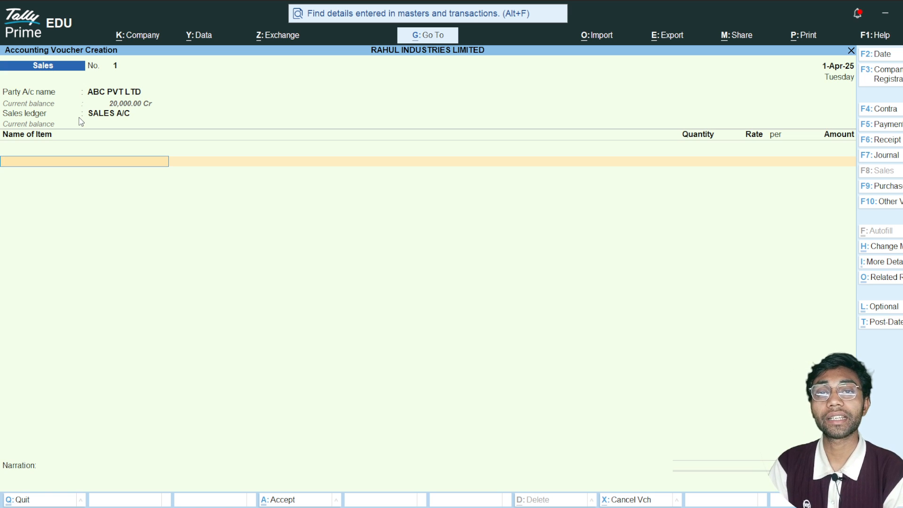
- Add the stock item MS BEAM to the sales voucher with a quantity of 25 K.G
{"action": "key", "text": "space"}
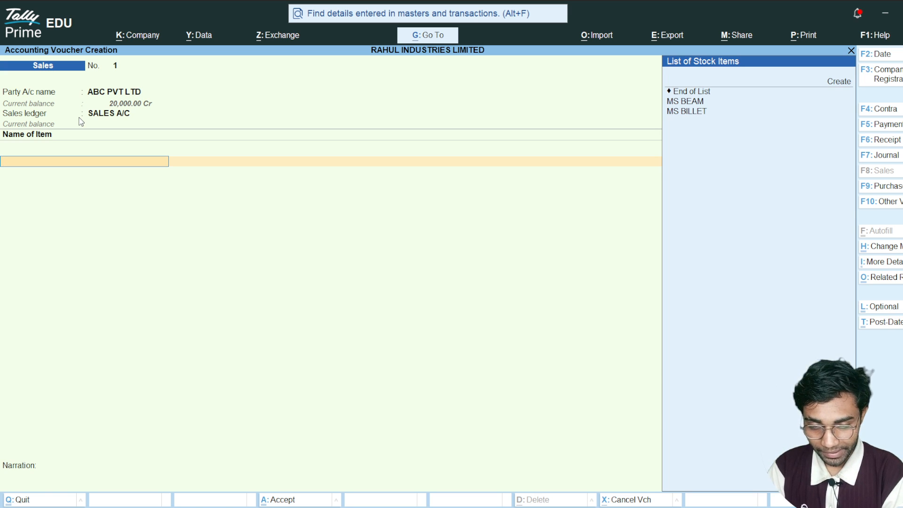
{"action": "key", "text": "Up"}
{"action": "key", "text": "Down"}
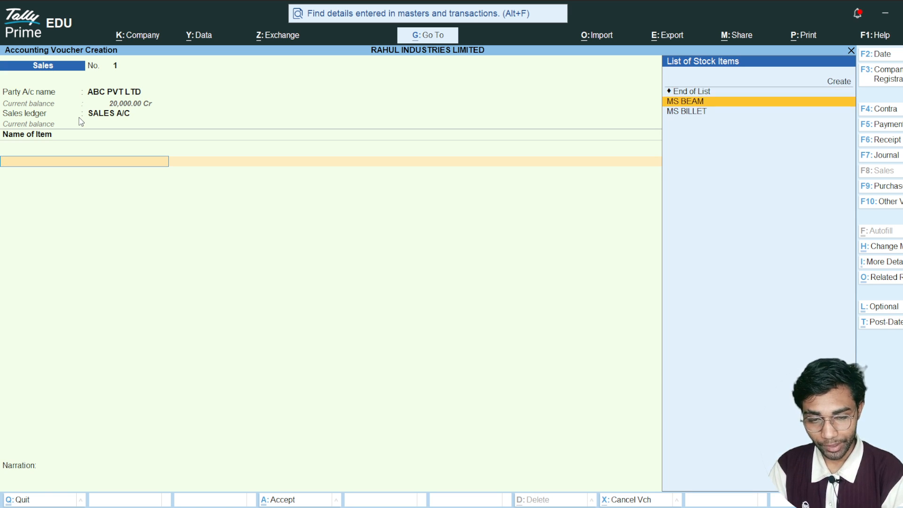
{"action": "key", "text": "Return"}
{"action": "key", "text": "Return"}
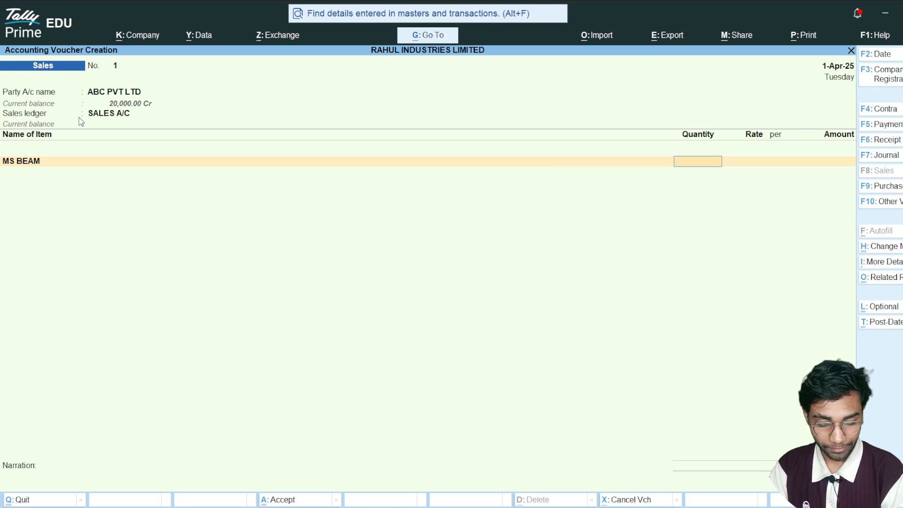
{"action": "type", "text": "25"}
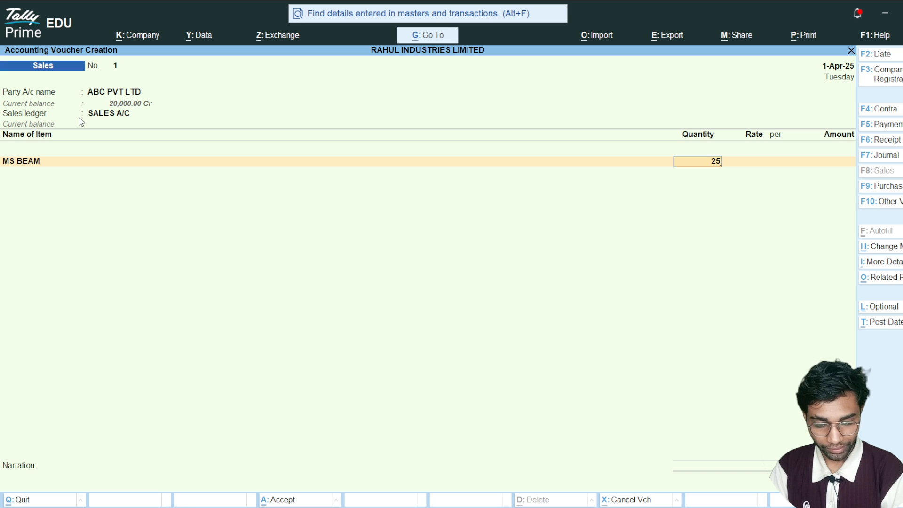
{"action": "key", "text": "Return"}
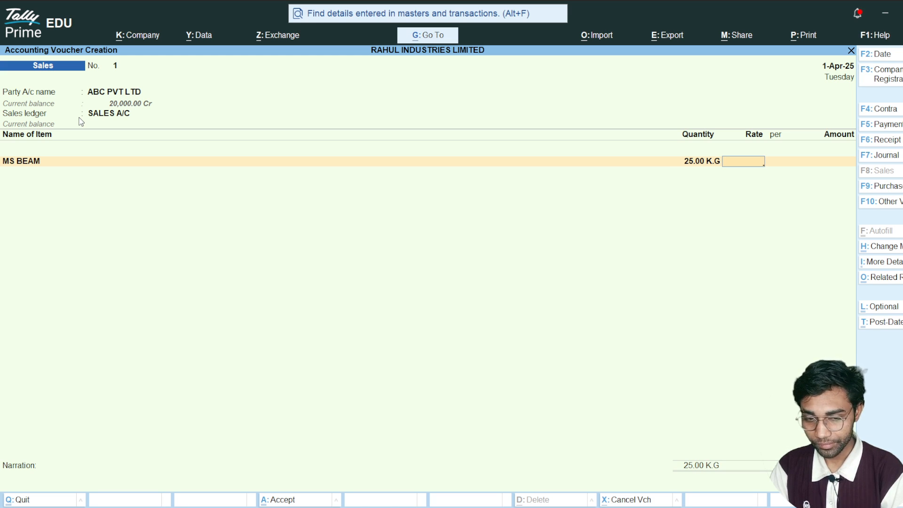
- Set the MS BEAM rate to 3600 per K.G, accept the amount and finish the voucher's item list
{"action": "type", "text": "3600"}
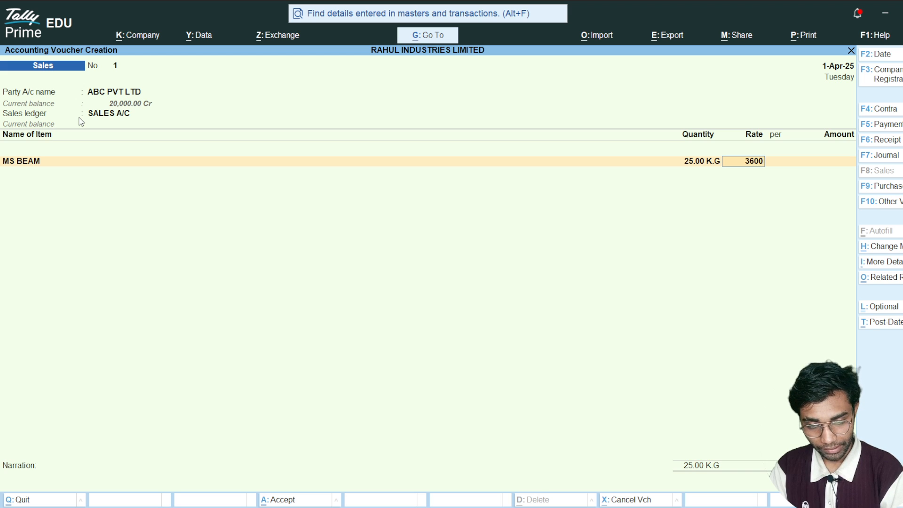
{"action": "key", "text": "Return"}
{"action": "key", "text": "Return"}
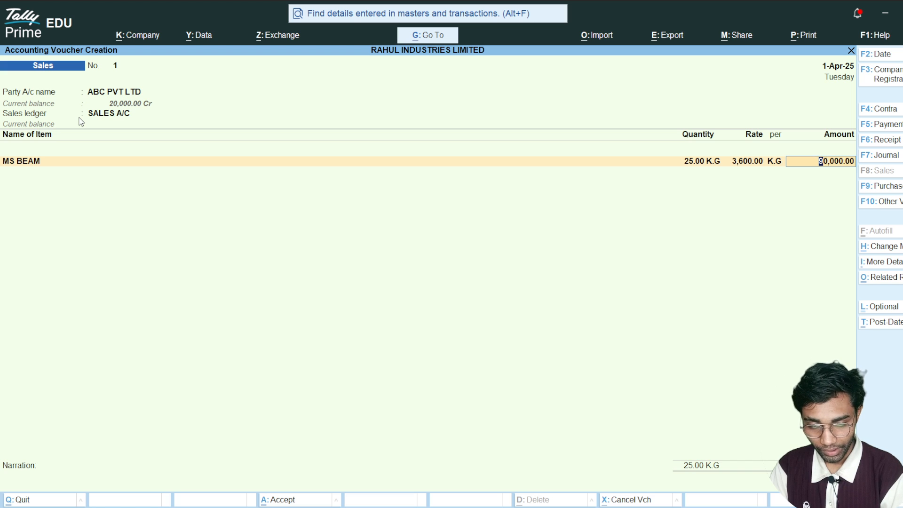
{"action": "key", "text": "Return"}
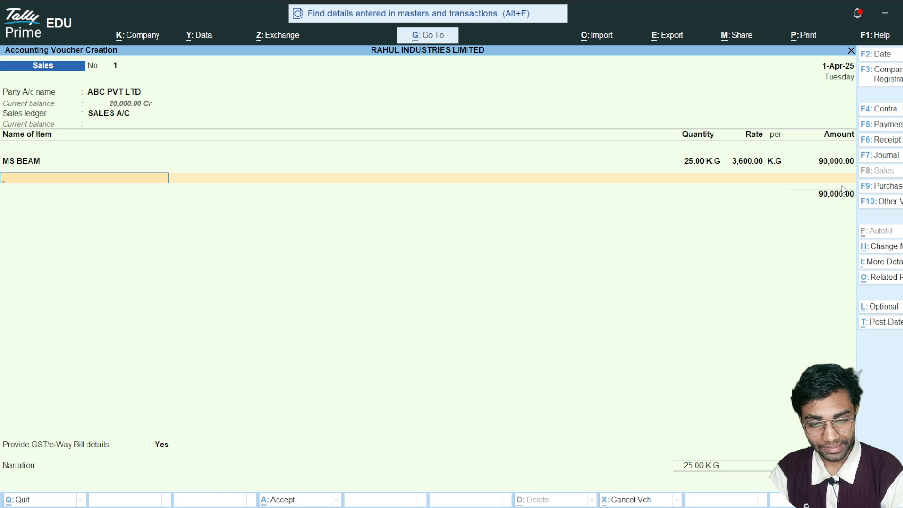
{"action": "key", "text": "Return"}
{"action": "type", "text": "C"}
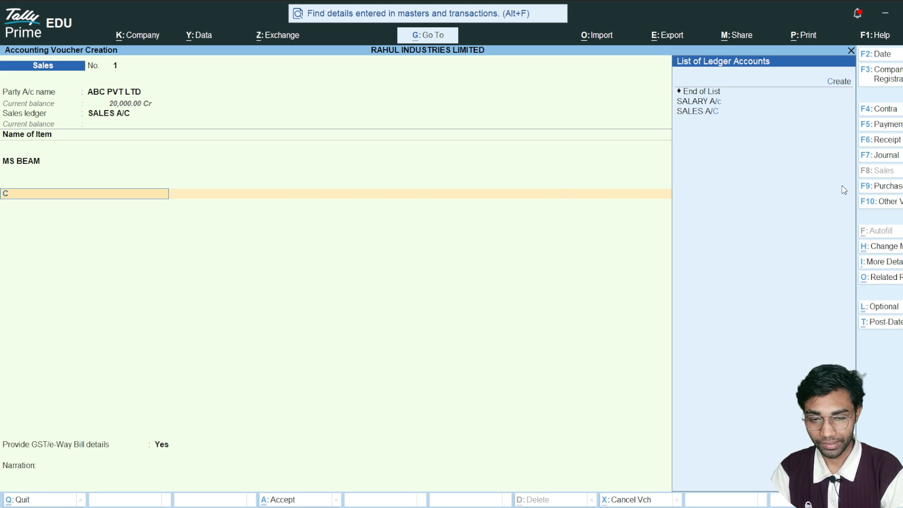
{"action": "key", "text": "BackSpace"}
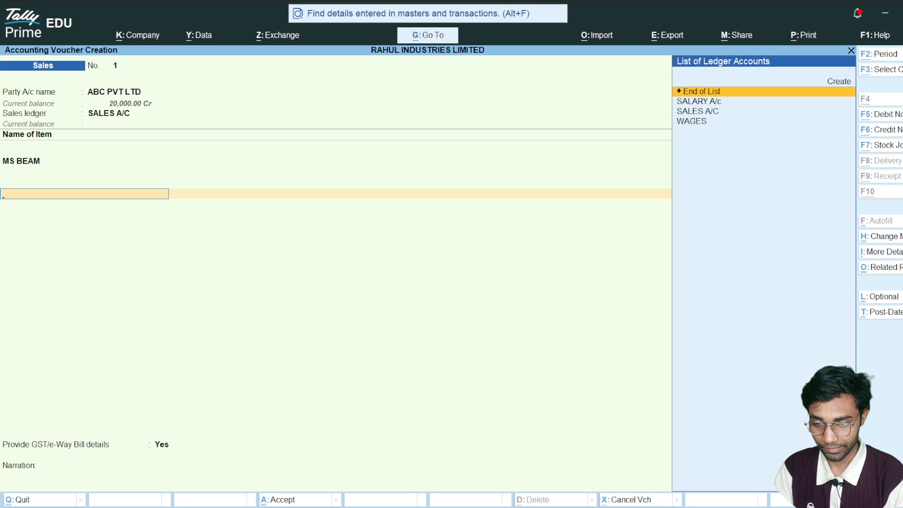
- Switch to the Excel worksheet and enter the heading GST in cell D11 below the voucher list
{"action": "key", "text": "alt+Tab"}
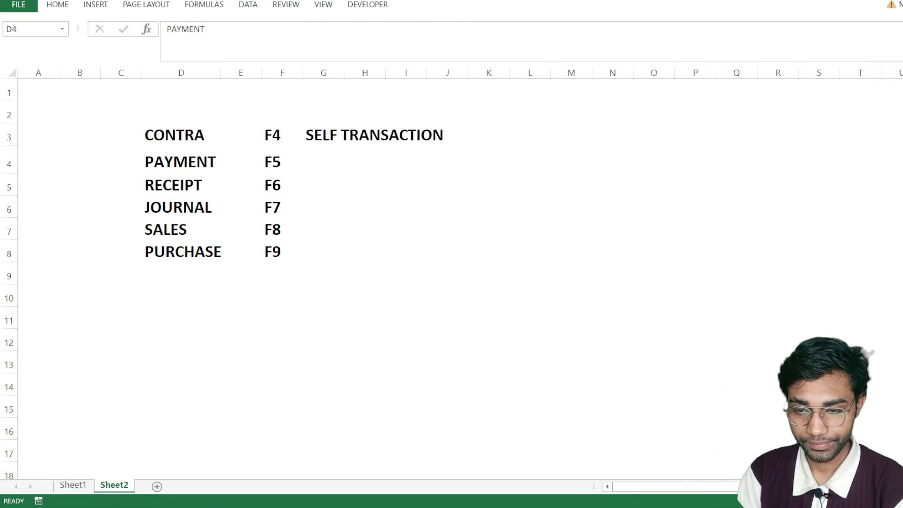
{"action": "left_click", "coordinate": [163, 321]}
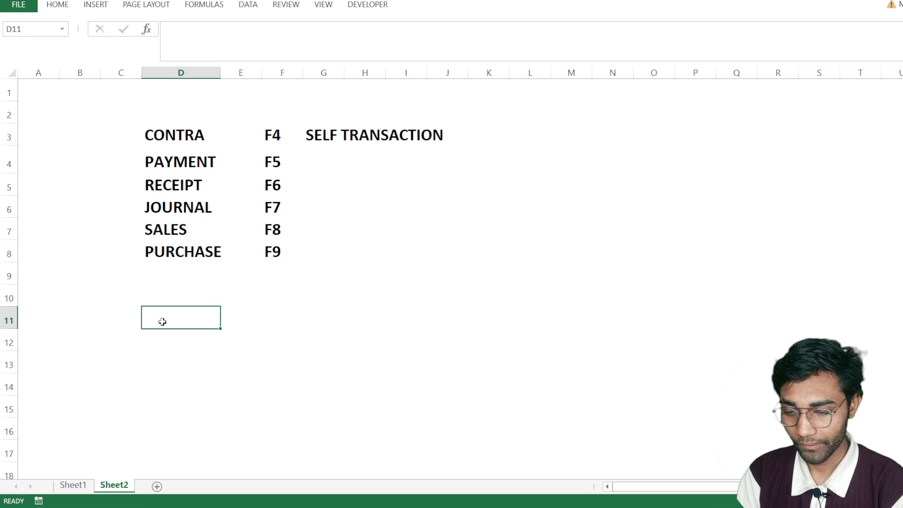
{"action": "type", "text": "GST"}
{"action": "key", "text": "Return"}
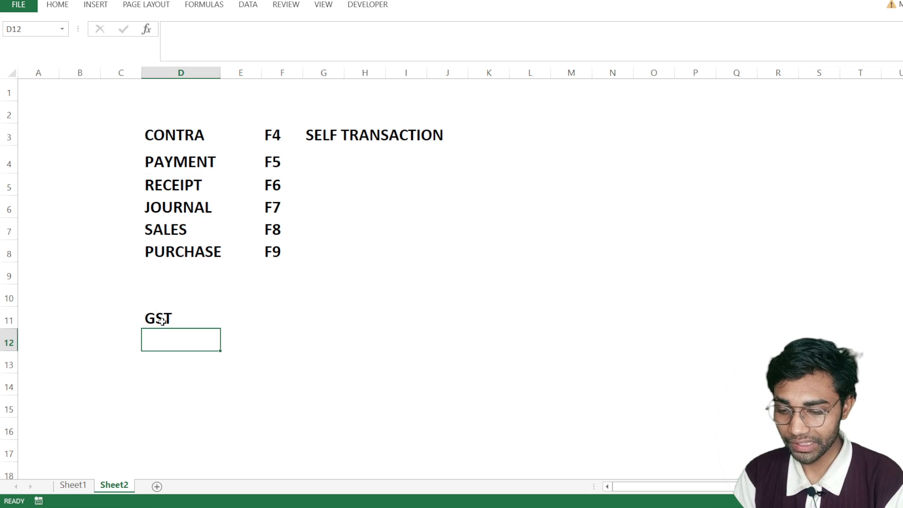
- List CGST, SGST and INGST in cells D13 to D15 under the GST heading
{"action": "key", "text": "Return"}
{"action": "type", "text": "CGST"}
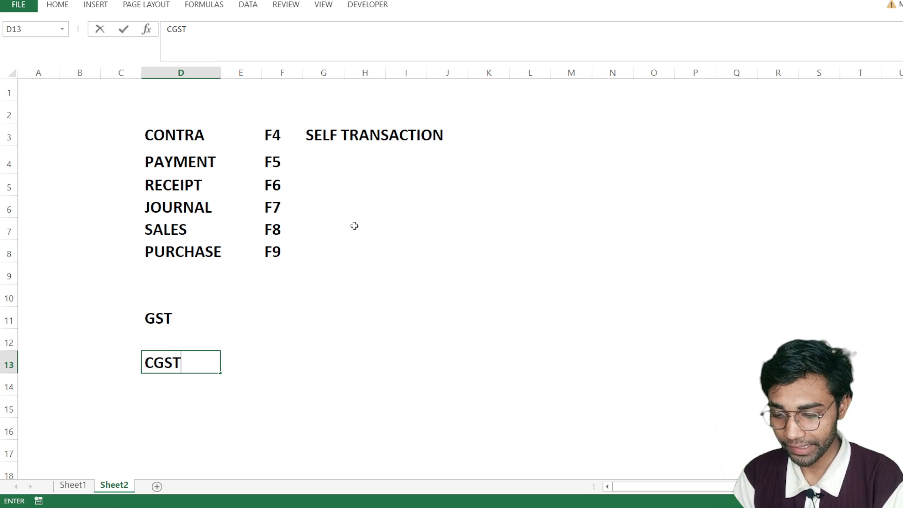
{"action": "key", "text": "Return"}
{"action": "type", "text": "SGST"}
{"action": "key", "text": "Return"}
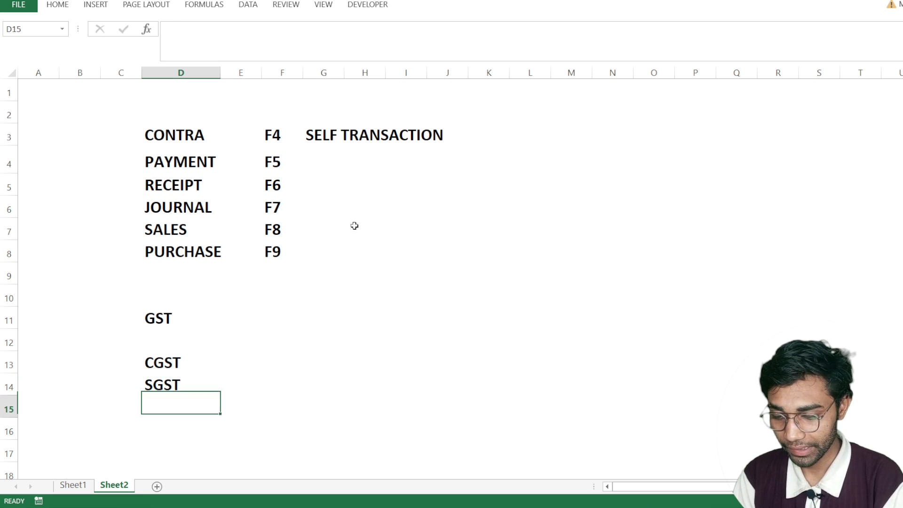
{"action": "type", "text": "INGST"}
{"action": "key", "text": "Return"}
{"action": "key", "text": "Return"}
{"action": "key", "text": "Return"}
{"action": "key", "text": "Return"}
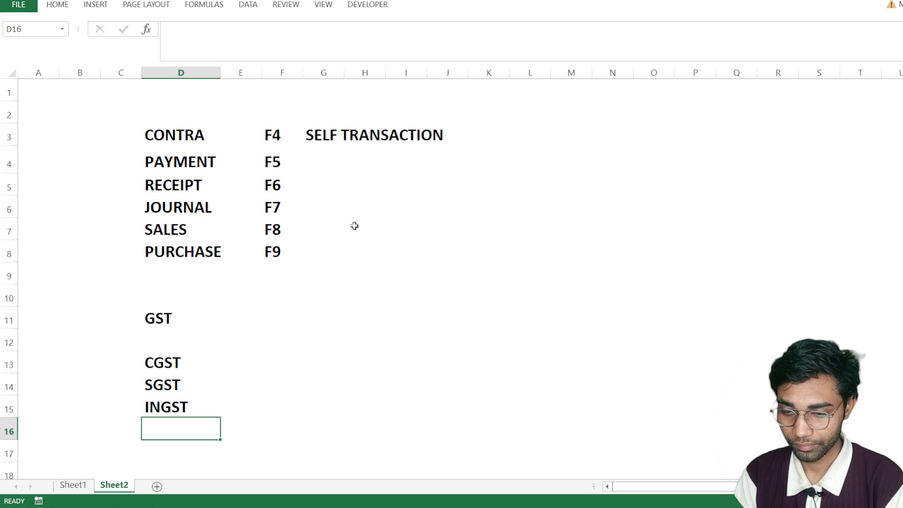
- Merge and center cells E13 and E14 beside the CGST and SGST entries
{"action": "key", "text": "Up"}
{"action": "key", "text": "Up"}
{"action": "key", "text": "Up"}
{"action": "key", "text": "Up"}
{"action": "key", "text": "Up"}
{"action": "key", "text": "Up"}
{"action": "key", "text": "Up"}
{"action": "key", "text": "Up"}
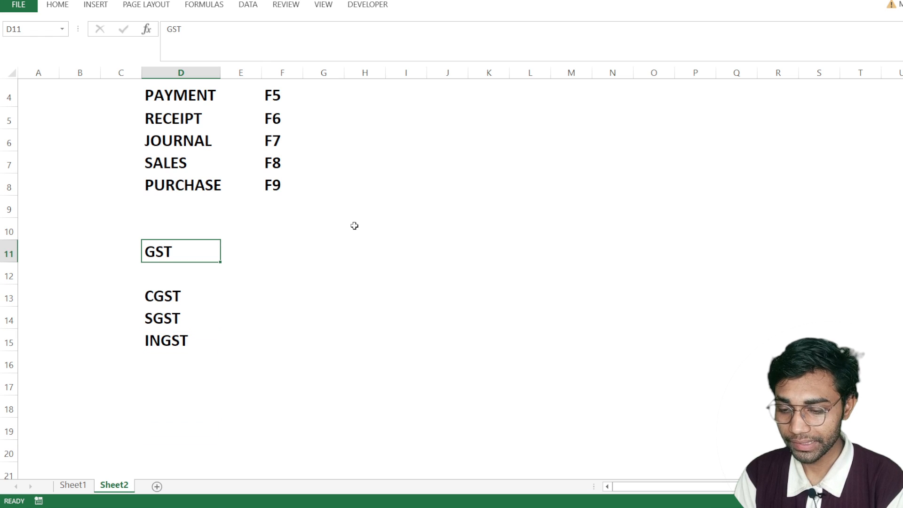
{"action": "key", "text": "Down"}
{"action": "key", "text": "Down"}
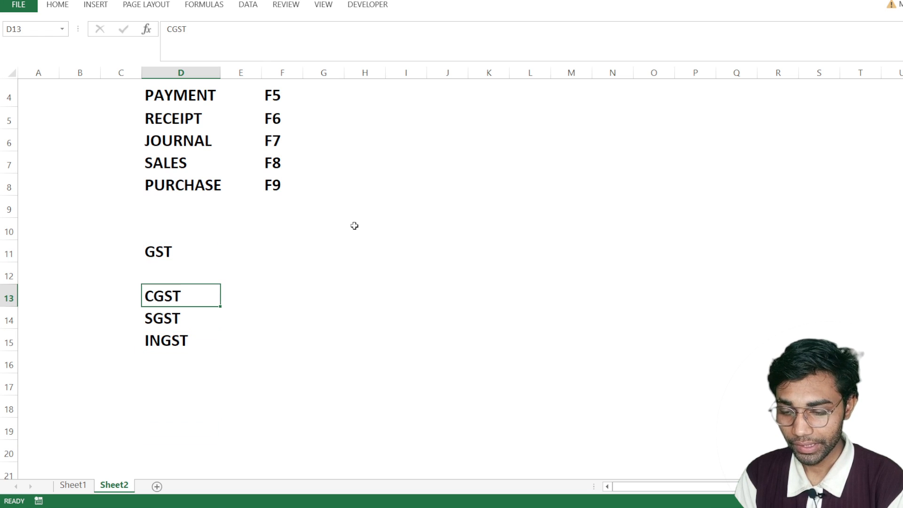
{"action": "key", "text": "Right"}
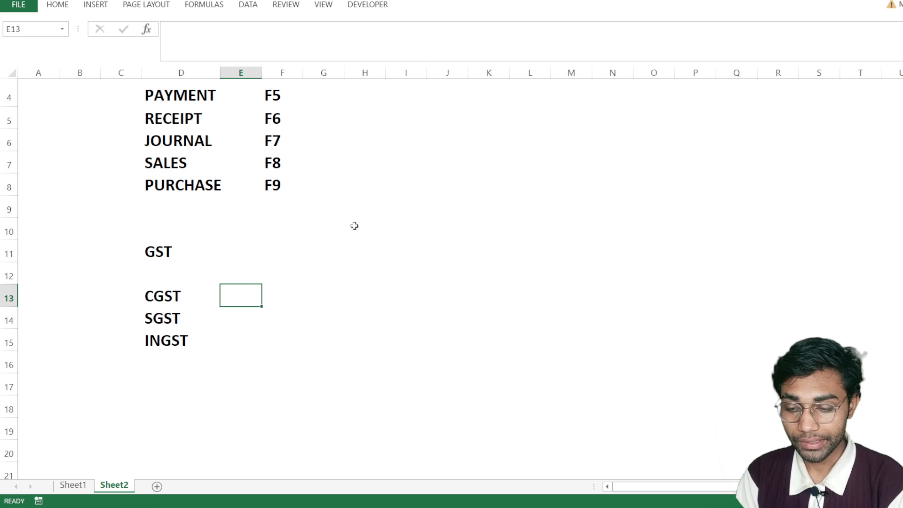
{"action": "key", "text": "shift+Down"}
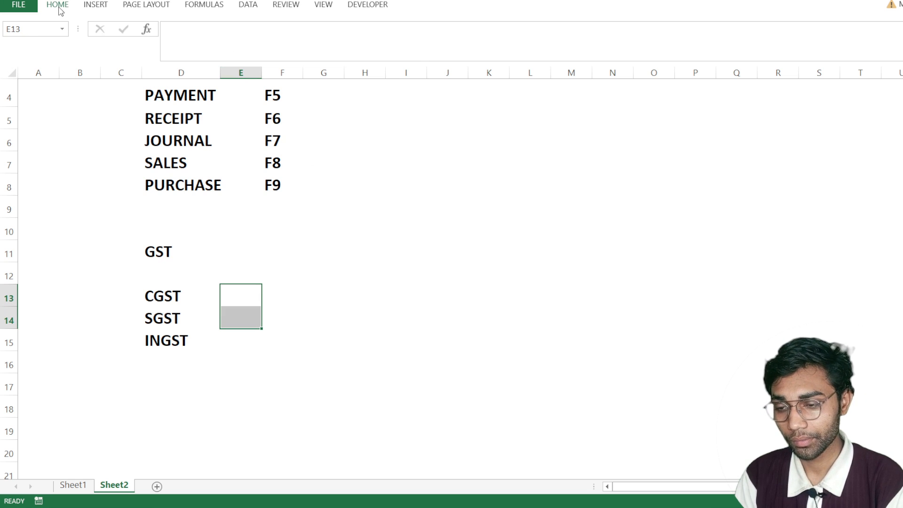
{"action": "left_click", "coordinate": [313, 51]}
- Enter SAME STATE in the merged cell, fitting column E to the text and aligning it to the vertical middle
{"action": "type", "text": "SAME STATE"}
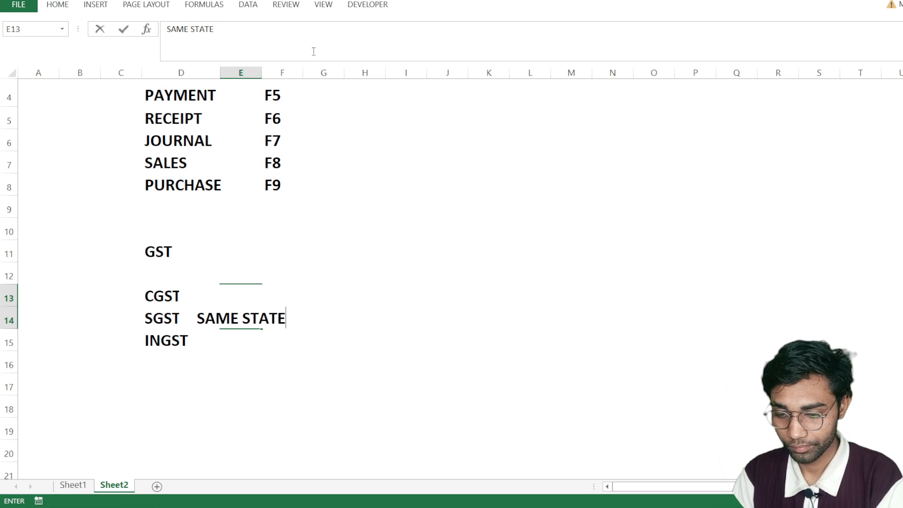
{"action": "key", "text": "Return"}
{"action": "key", "text": "Up"}
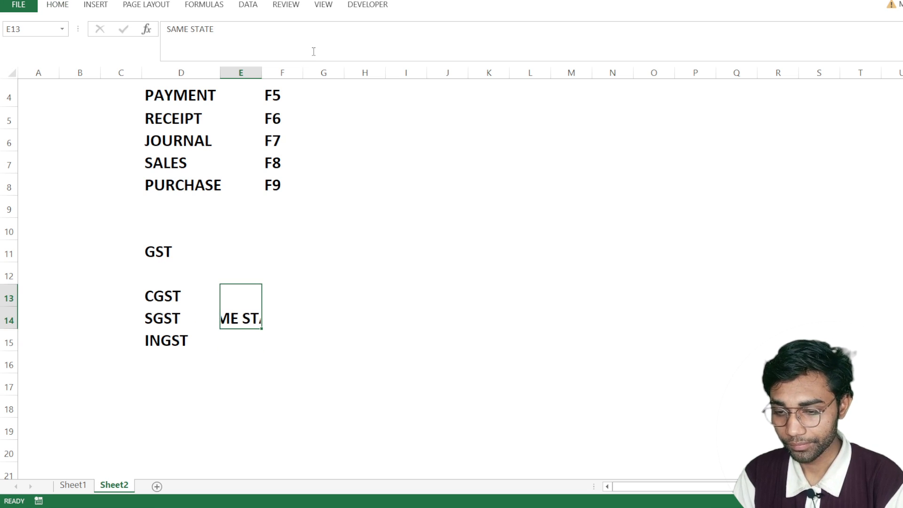
{"action": "double_click", "coordinate": [263, 72]}
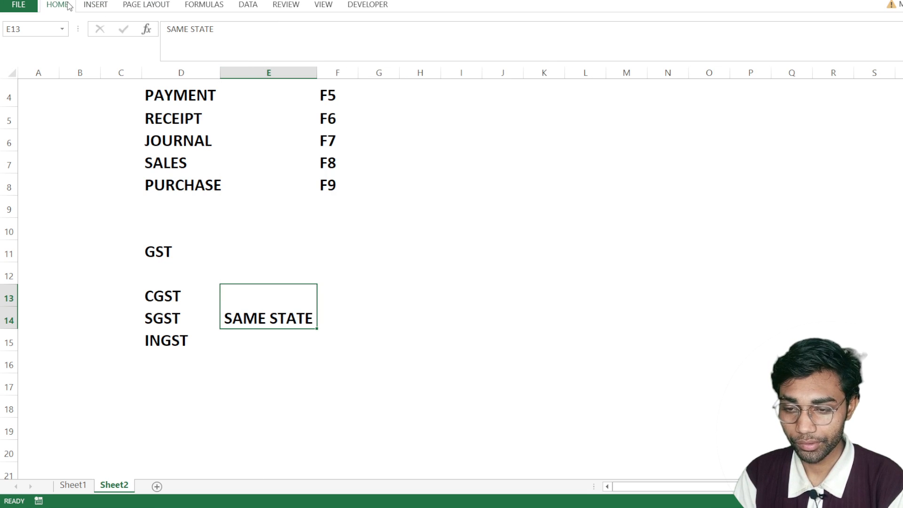
{"action": "left_click", "coordinate": [238, 27]}
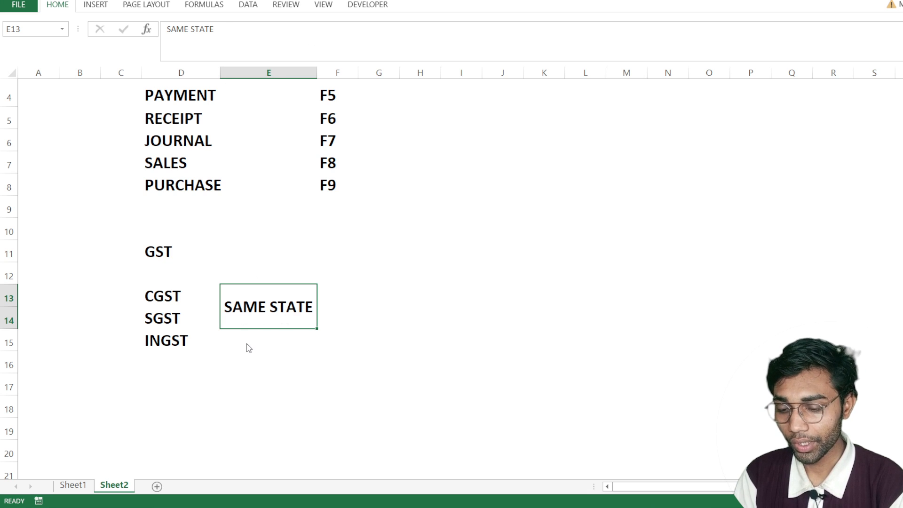
- Correct the entry in cell D15 to IGST
{"action": "left_click", "coordinate": [222, 344]}
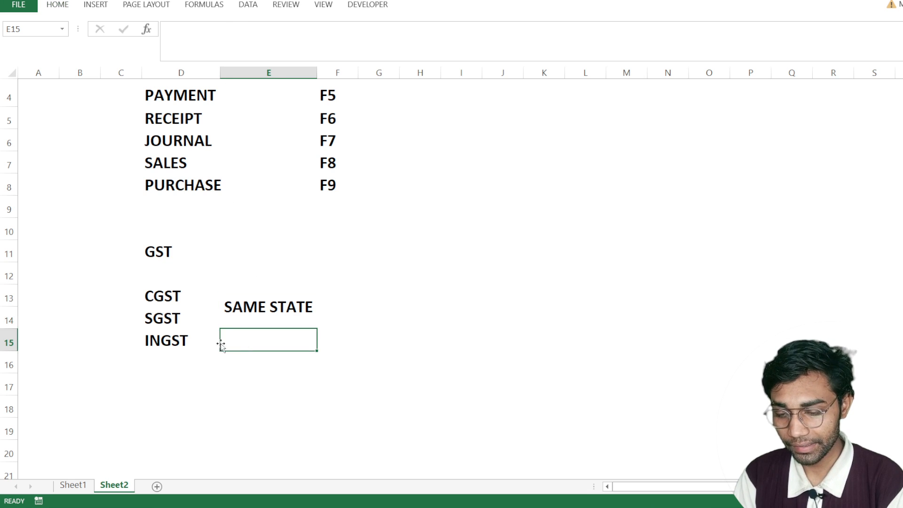
{"action": "double_click", "coordinate": [179, 343]}
{"action": "key", "text": "Left"}
{"action": "key", "text": "Left"}
{"action": "key", "text": "Left"}
{"action": "key", "text": "BackSpace"}
{"action": "key", "text": "Return"}
- Enter OTHER STATE in cell E15 beside IGST, correcting its spelling
{"action": "key", "text": "Up"}
{"action": "key", "text": "Right"}
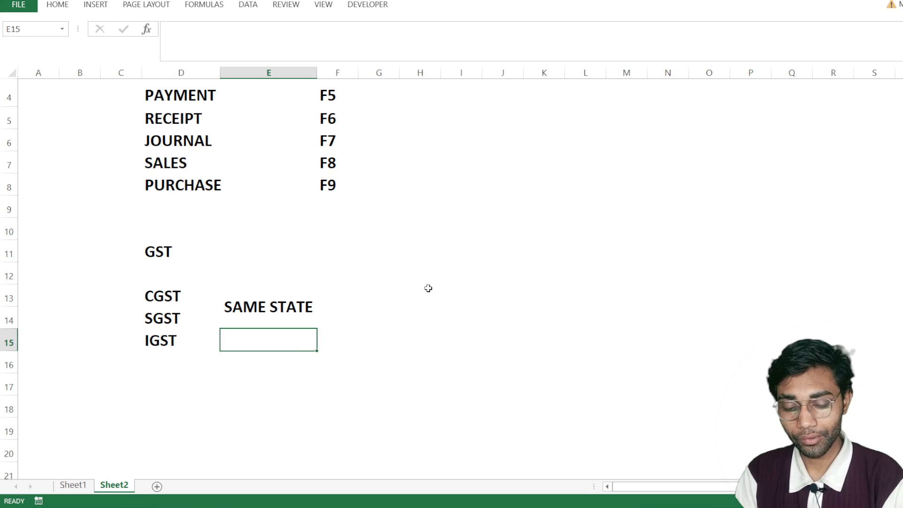
{"action": "type", "text": "ONTHER ST"}
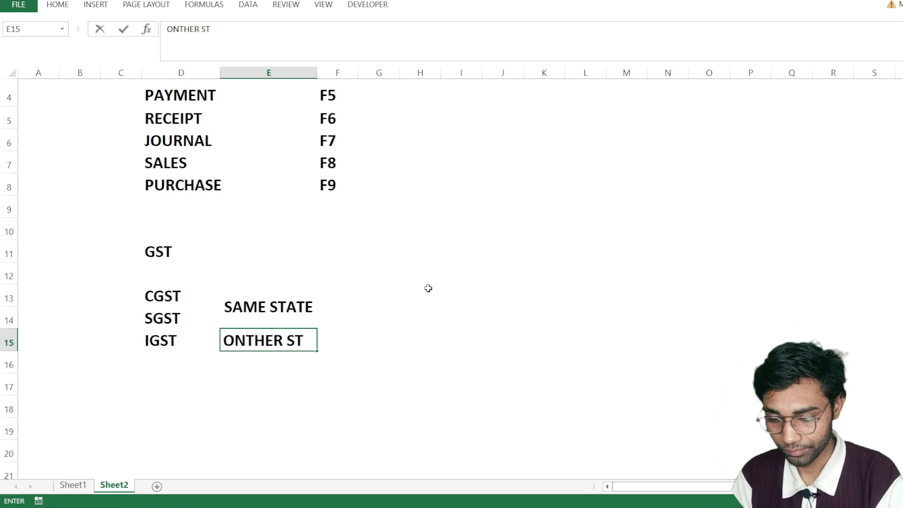
{"action": "type", "text": "ATE"}
{"action": "key", "text": "Return"}
{"action": "key", "text": "Up"}
{"action": "key", "text": "F2"}
{"action": "key", "text": "Left"}
{"action": "key", "text": "Left"}
{"action": "key", "text": "Left"}
{"action": "key", "text": "Left"}
{"action": "key", "text": "Left"}
{"action": "key", "text": "Left"}
{"action": "key", "text": "Left"}
{"action": "key", "text": "Left"}
{"action": "key", "text": "Left"}
{"action": "key", "text": "Left"}
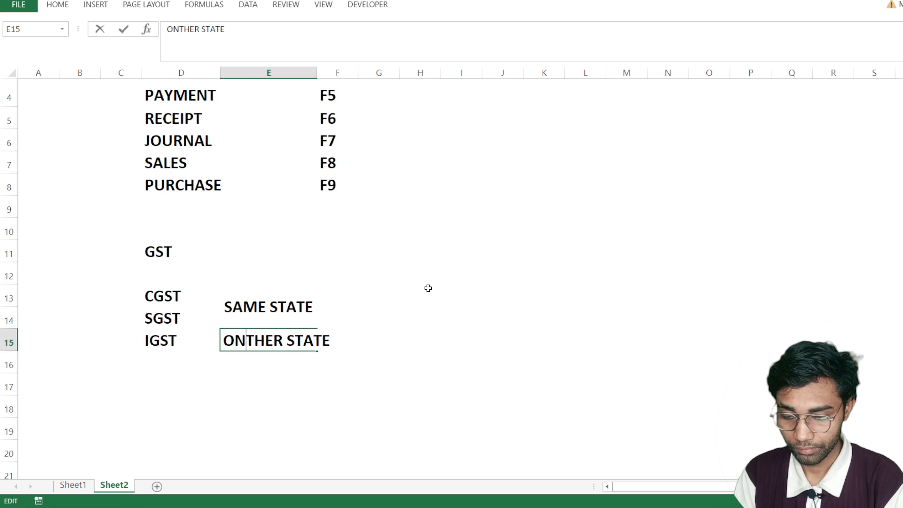
{"action": "key", "text": "BackSpace"}
{"action": "key", "text": "Return"}
{"action": "key", "text": "Up"}
{"action": "key", "text": "Down"}
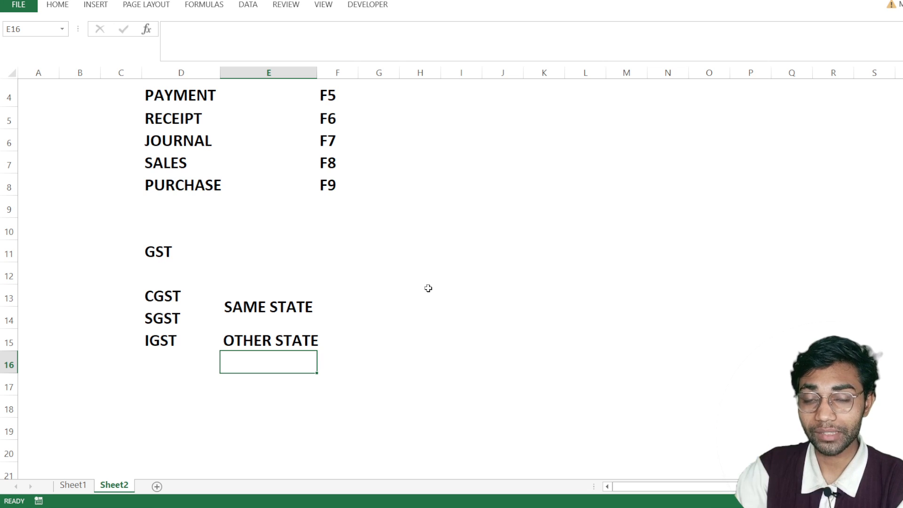
- Enter ITEM in cell F11 and its GST rate of 18% in cell G11
{"action": "key", "text": "Up"}
{"action": "key", "text": "shift+Left"}
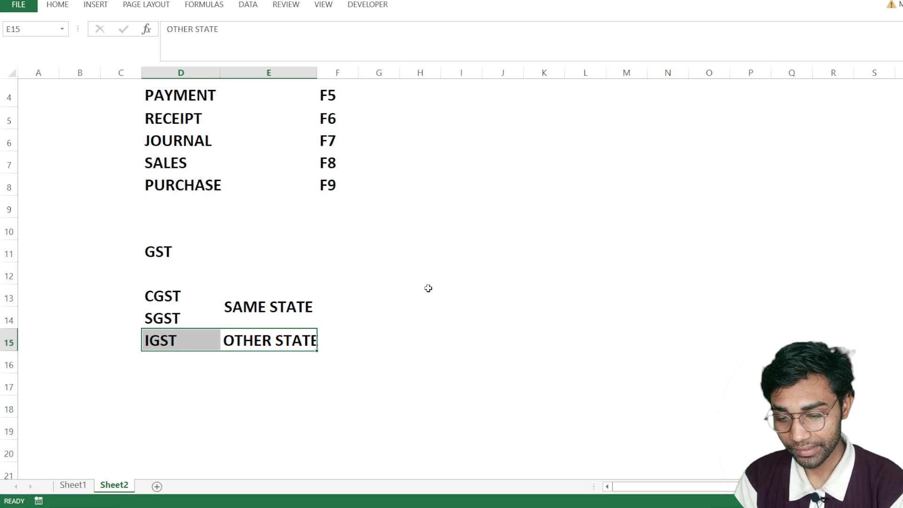
{"action": "key", "text": "Right"}
{"action": "key", "text": "Up"}
{"action": "key", "text": "Up"}
{"action": "key", "text": "Up"}
{"action": "key", "text": "Up"}
{"action": "key", "text": "Up"}
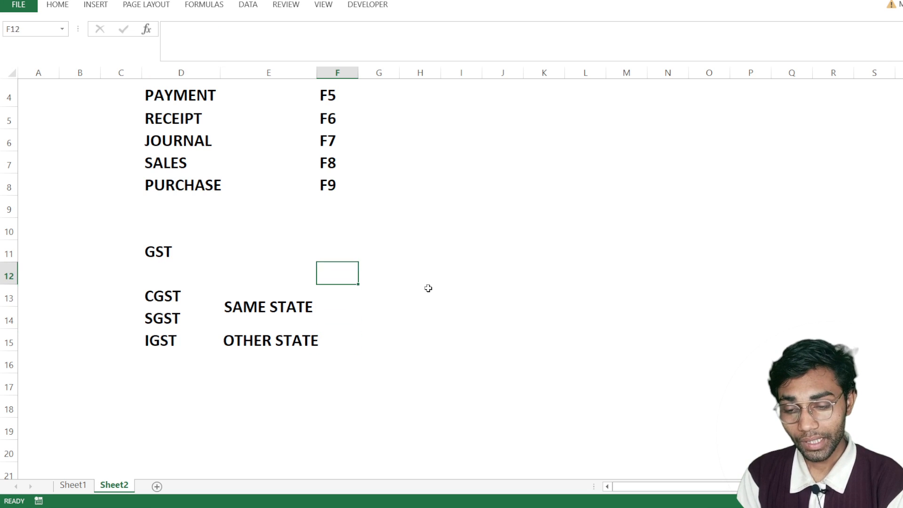
{"action": "key", "text": "Left"}
{"action": "key", "text": "Left"}
{"action": "key", "text": "Down"}
{"action": "key", "text": "Right"}
{"action": "key", "text": "Right"}
{"action": "type", "text": "ITEM"}
{"action": "key", "text": "Return"}
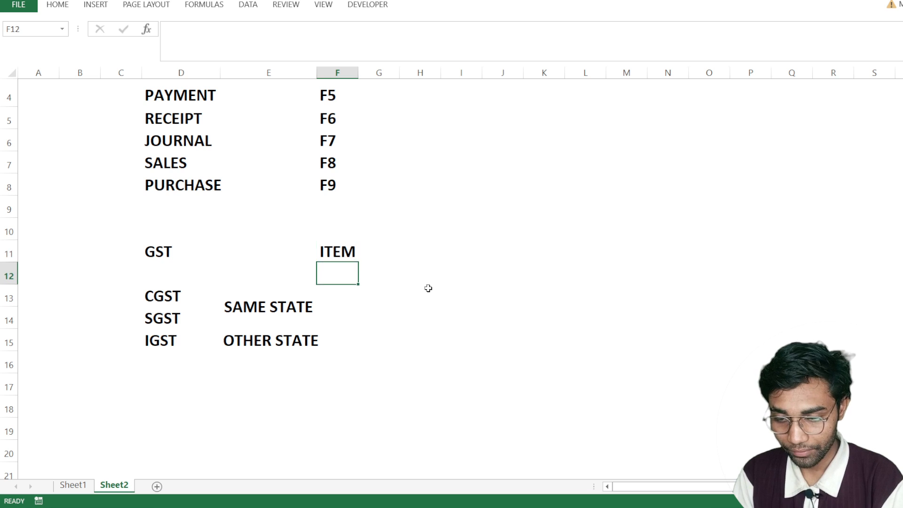
{"action": "key", "text": "Up"}
{"action": "key", "text": "Right"}
{"action": "type", "text": "18%"}
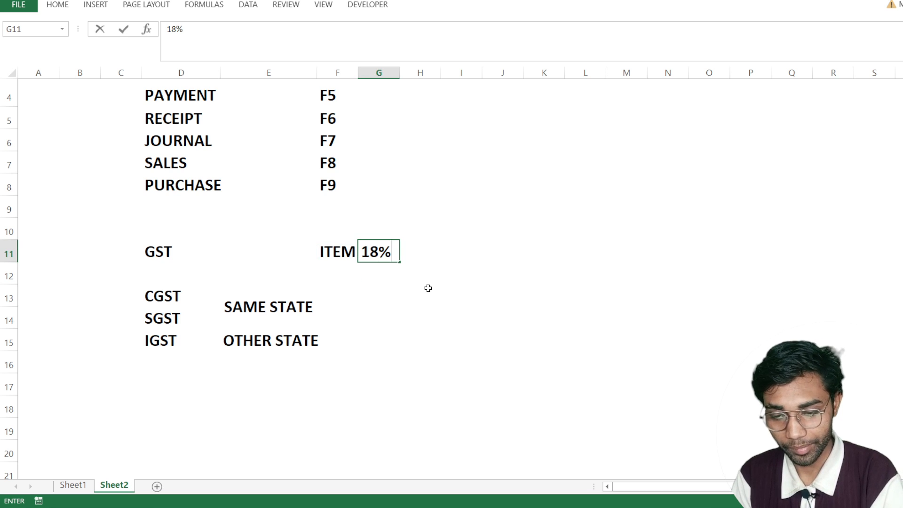
{"action": "key", "text": "Return"}
{"action": "key", "text": "Down"}
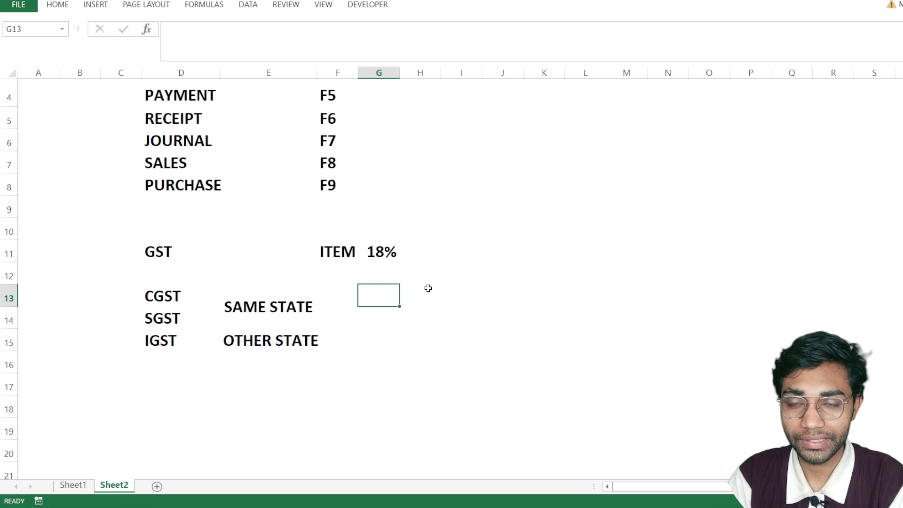
{"action": "key", "text": "Down"}
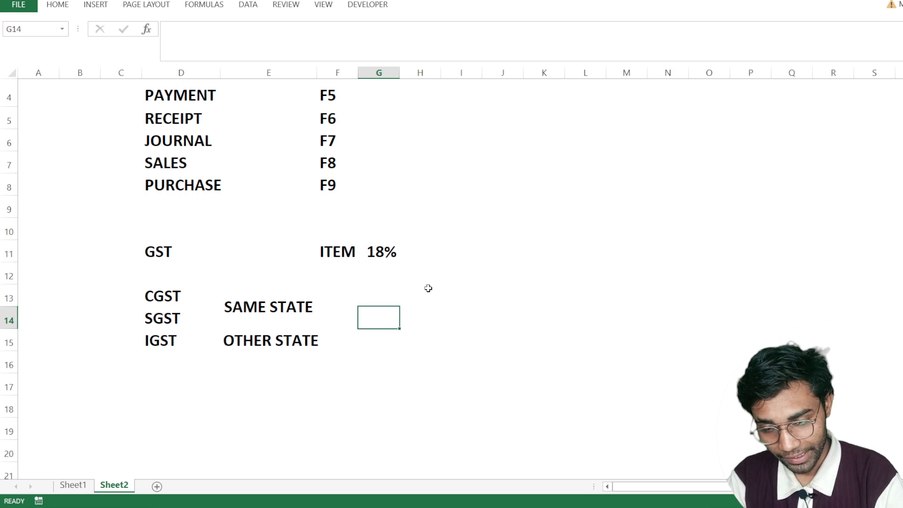
{"action": "key", "text": "Up"}
{"action": "key", "text": "Up"}
{"action": "key", "text": "Up"}
{"action": "key", "text": "Down"}
{"action": "key", "text": "Down"}
{"action": "key", "text": "Down"}
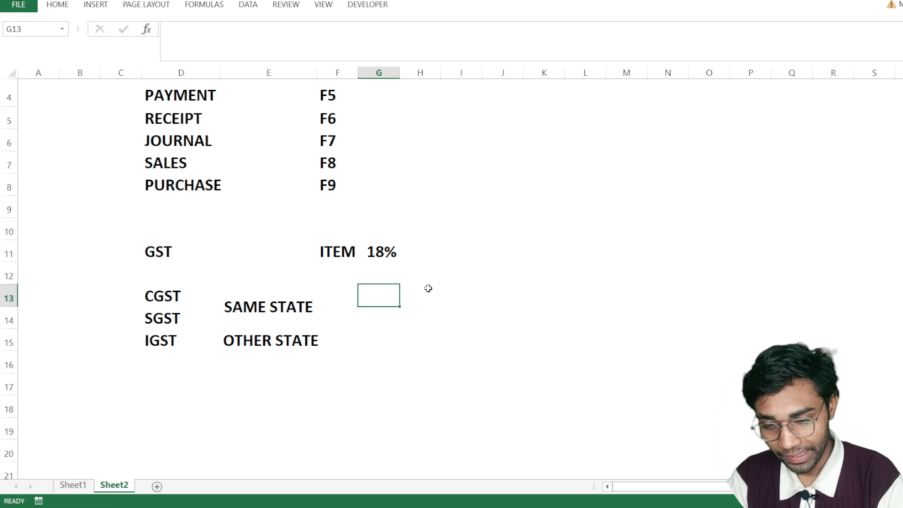
- Enter a rate of 9% for CGST in cell F13 and 9% for SGST in cell F14
{"action": "key", "text": "Left"}
{"action": "key", "text": "Left"}
{"action": "key", "text": "Left"}
{"action": "key", "text": "Right"}
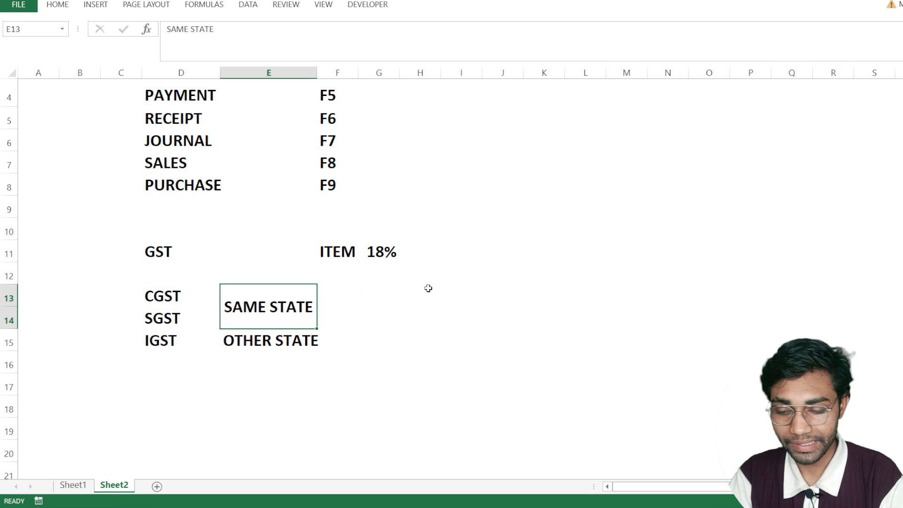
{"action": "key", "text": "Right"}
{"action": "key", "text": "Right"}
{"action": "key", "text": "Left"}
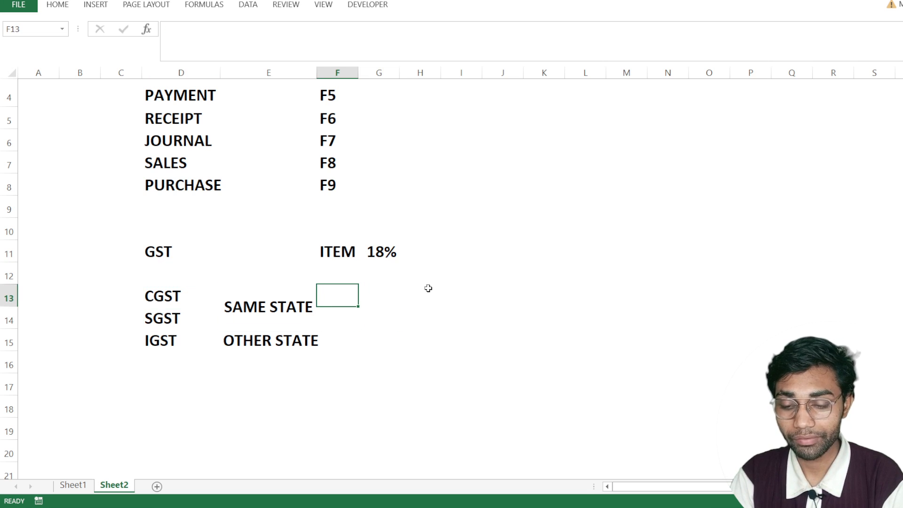
{"action": "type", "text": "9%"}
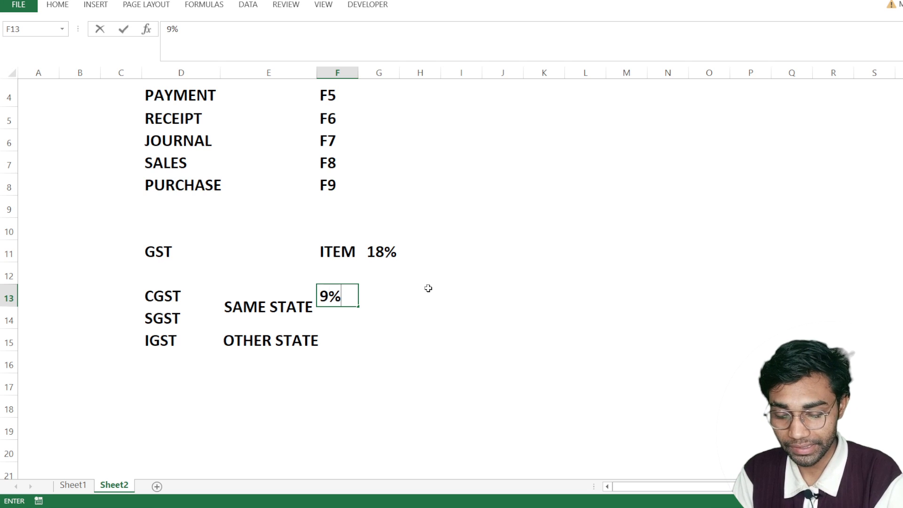
{"action": "key", "text": "Return"}
{"action": "type", "text": "9%"}
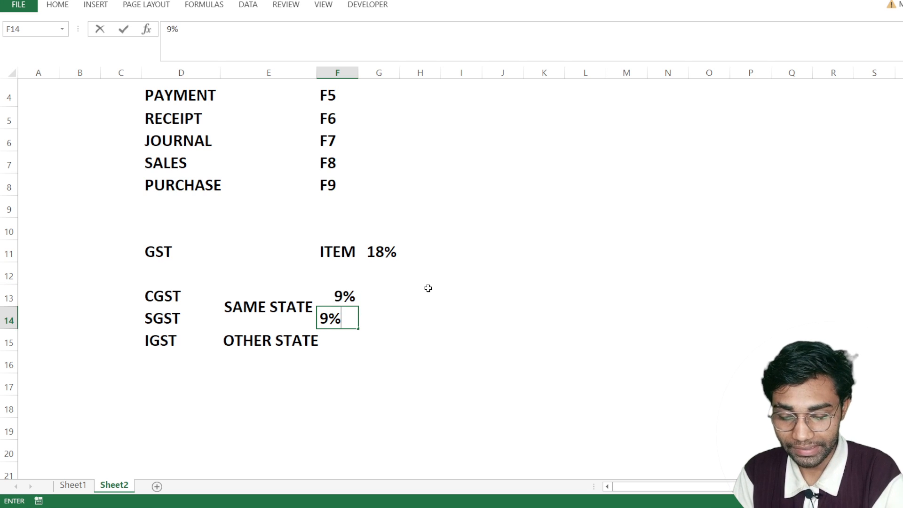
{"action": "key", "text": "Return"}
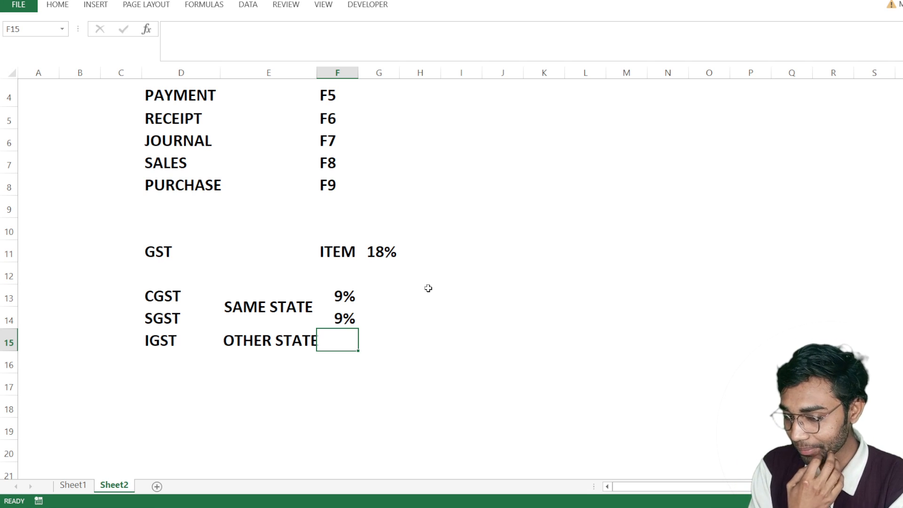
- Enter the IGST rate of 18% in cell F15 beside OTHER STATE
{"action": "key", "text": "Right"}
{"action": "key", "text": "Left"}
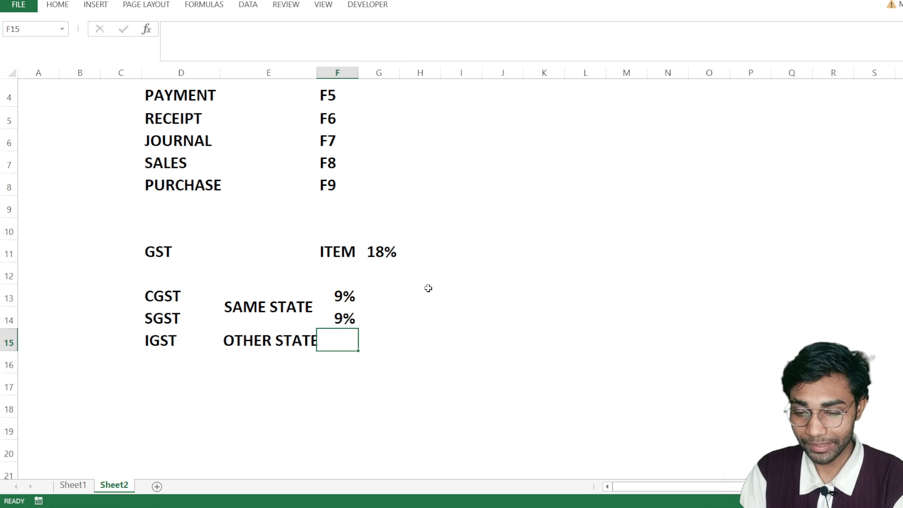
{"action": "key", "text": "Up"}
{"action": "key", "text": "Up"}
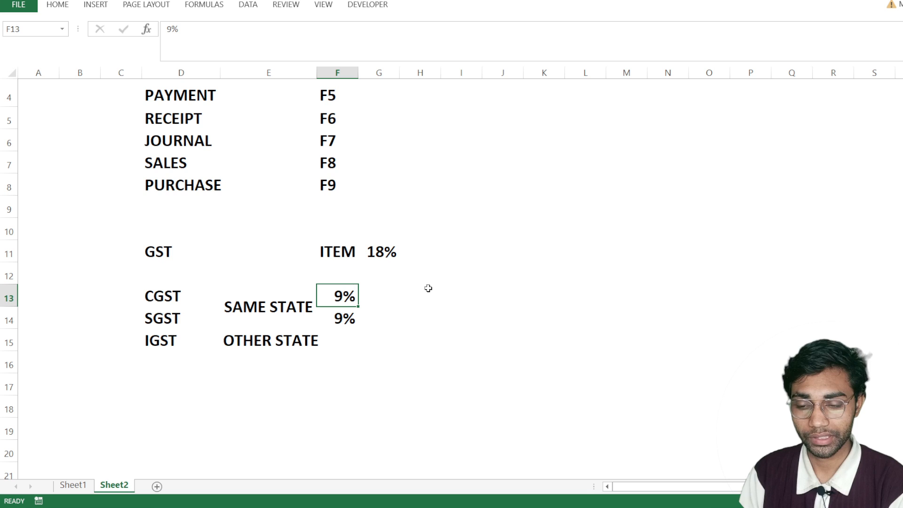
{"action": "key", "text": "Down"}
{"action": "key", "text": "Down"}
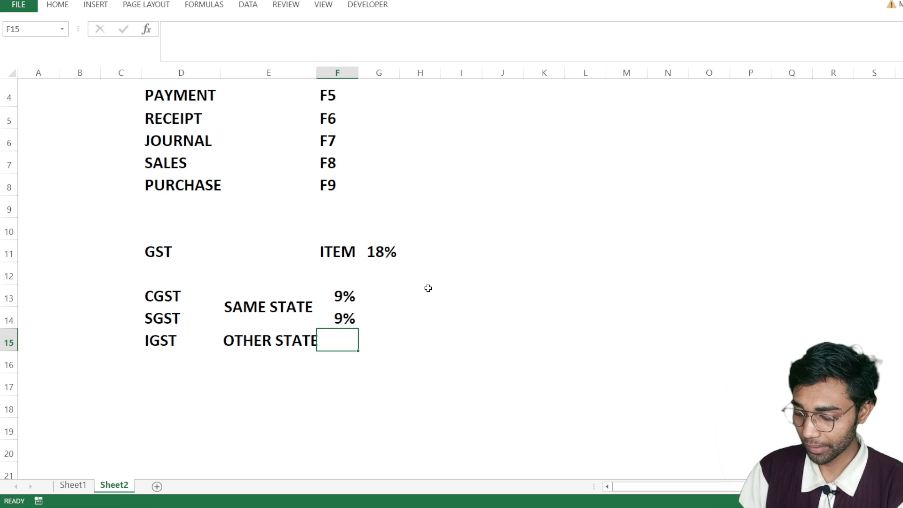
{"action": "type", "text": "18%"}
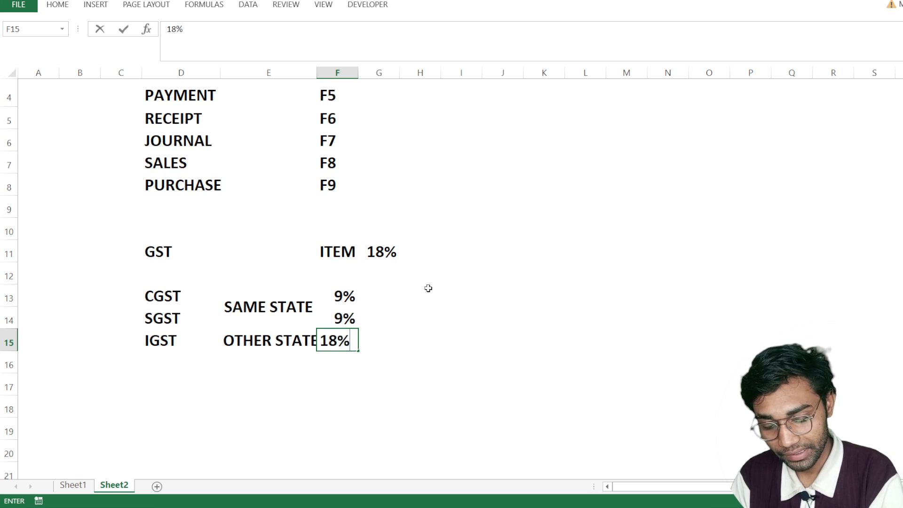
{"action": "key", "text": "ctrl+Return"}
{"action": "key", "text": "Down"}
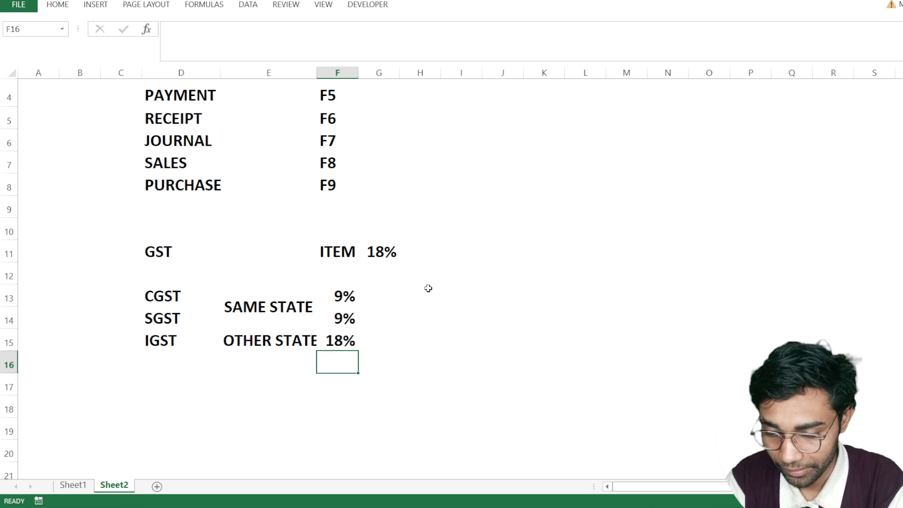
- Enter UTTAR PRADESH in cell H13 as the seller's state on the CGST row
{"action": "key", "text": "Up"}
{"action": "key", "text": "Up"}
{"action": "key", "text": "Up"}
{"action": "key", "text": "Right"}
{"action": "key", "text": "Right"}
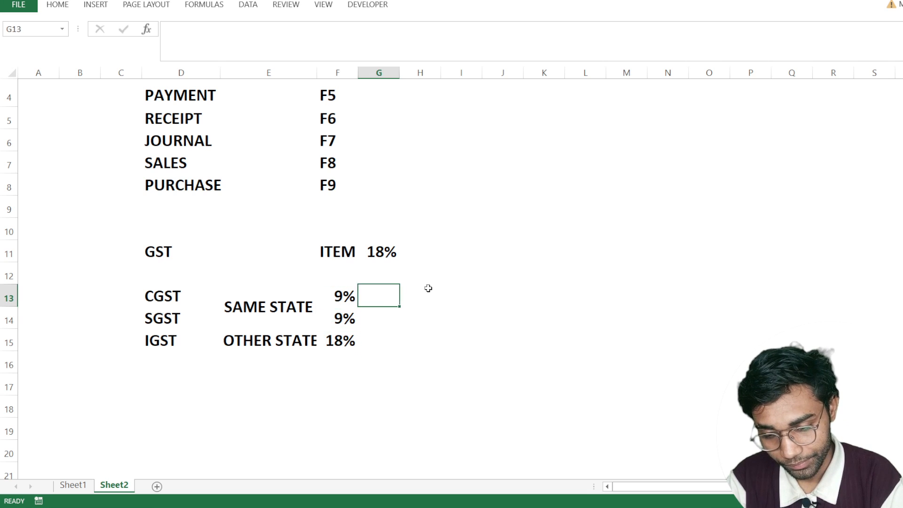
{"action": "type", "text": "UTTAR PRADESH"}
{"action": "key", "text": "Return"}
{"action": "key", "text": "Up"}
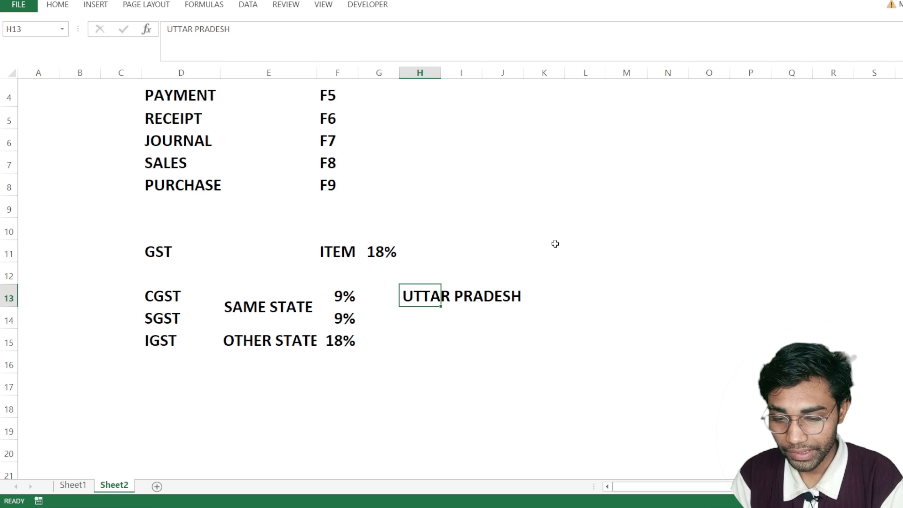
- Enter the heading CUSTOMER in cell M12, above and to the right of the state example
{"action": "key", "text": "Right"}
{"action": "key", "text": "Right"}
{"action": "key", "text": "Right"}
{"action": "key", "text": "Right"}
{"action": "key", "text": "Right"}
{"action": "key", "text": "Up"}
{"action": "key", "text": "Up"}
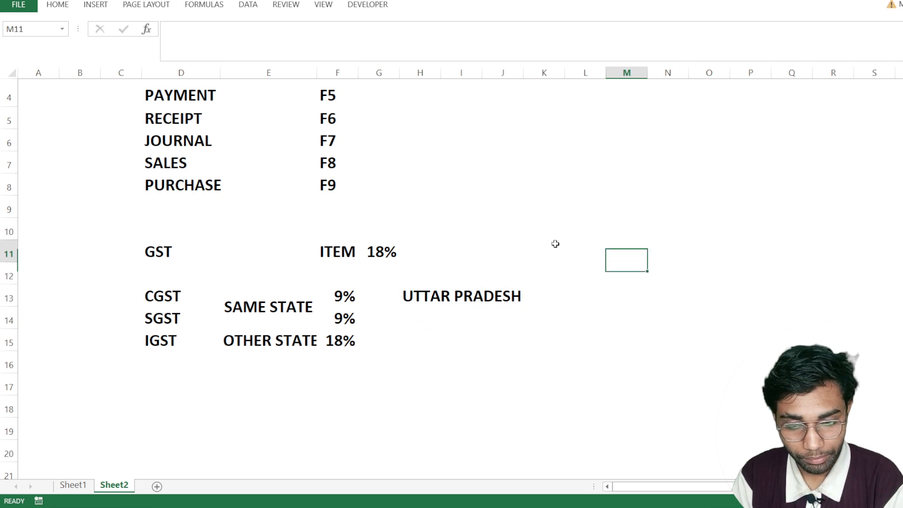
{"action": "key", "text": "Down"}
{"action": "type", "text": "CU"}
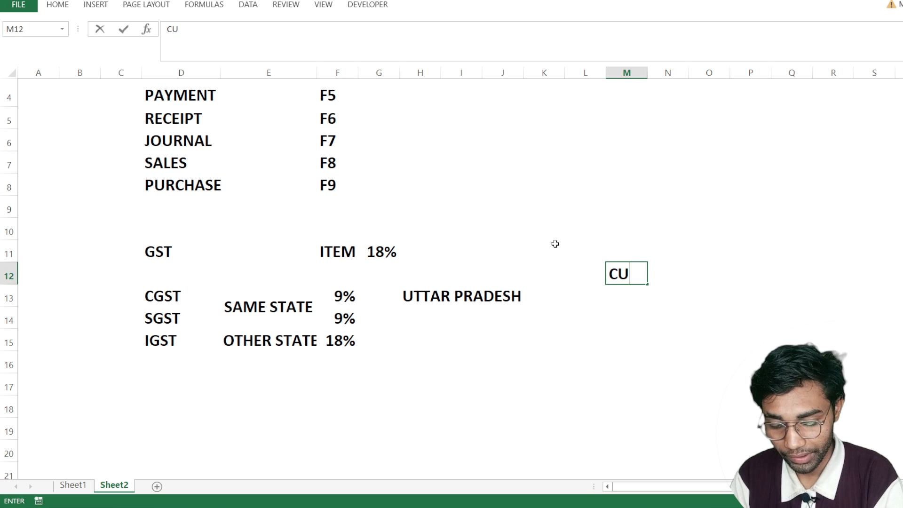
{"action": "type", "text": "STOMER"}
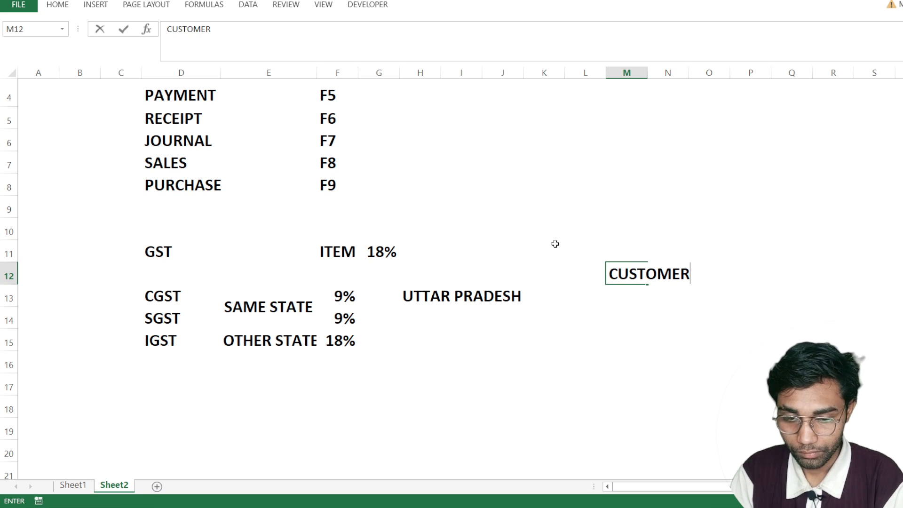
{"action": "key", "text": "Return"}
- Copy UTTAR PRADESH from cell H13 into cell M13 under the CUSTOMER heading
{"action": "key", "text": "Left"}
{"action": "key", "text": "Left"}
{"action": "key", "text": "Left"}
{"action": "key", "text": "Left"}
{"action": "key", "text": "Left"}
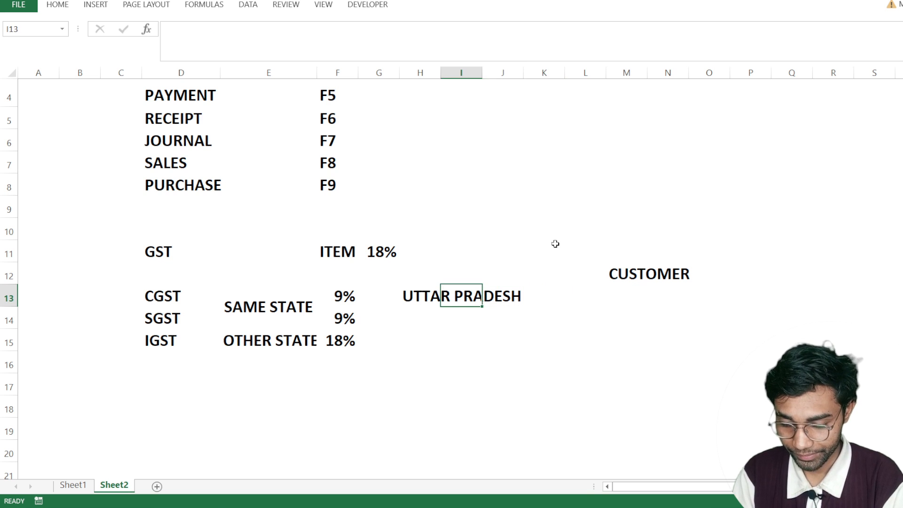
{"action": "key", "text": "ctrl+c"}
{"action": "key", "text": "Right"}
{"action": "key", "text": "Right"}
{"action": "key", "text": "Right"}
{"action": "key", "text": "Right"}
{"action": "key", "text": "Right"}
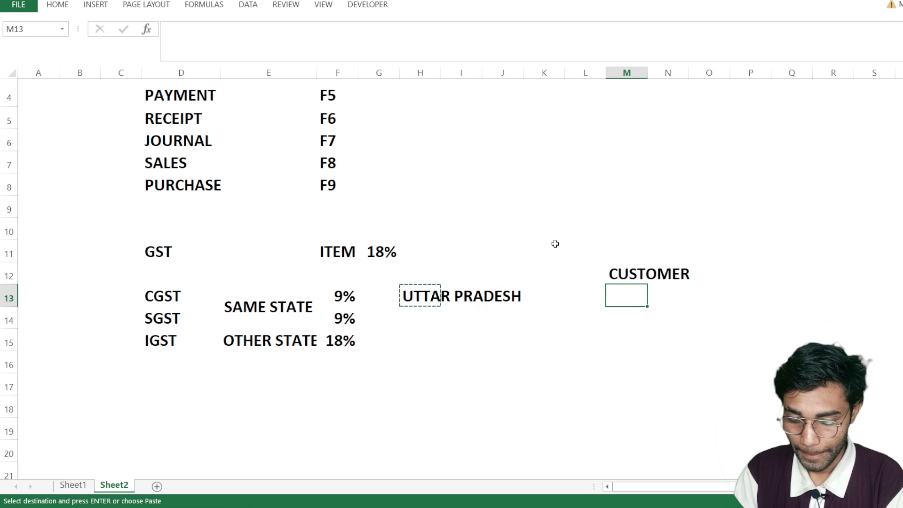
{"action": "key", "text": "ctrl+v"}
{"action": "key", "text": "Escape"}
- Go over the CGST and SGST entries and their rates in the same-state example
{"action": "key", "text": "Left"}
{"action": "key", "text": "Left"}
{"action": "key", "text": "Left"}
{"action": "key", "text": "Left"}
{"action": "key", "text": "Left"}
{"action": "key", "text": "Left"}
{"action": "key", "text": "Left"}
{"action": "key", "text": "Left"}
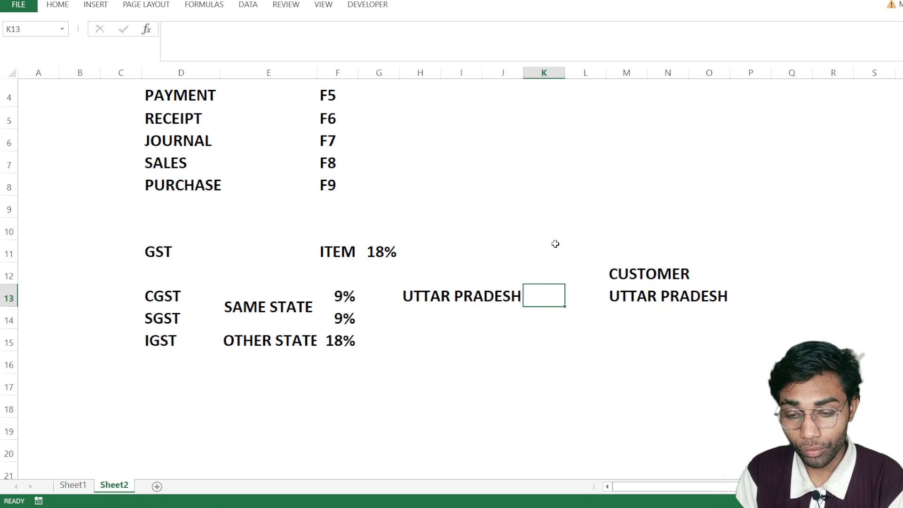
{"action": "key", "text": "Left"}
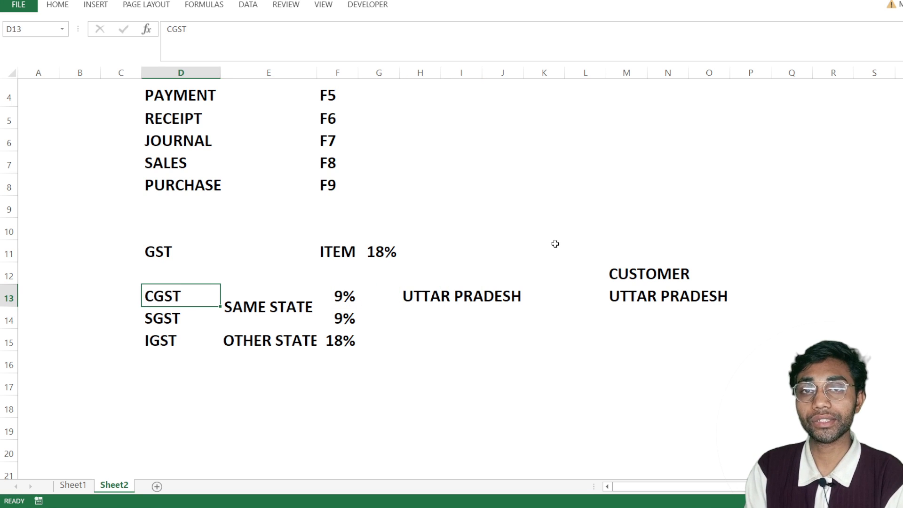
{"action": "key", "text": "Down"}
{"action": "key", "text": "Right"}
{"action": "key", "text": "Right"}
{"action": "key", "text": "Up"}
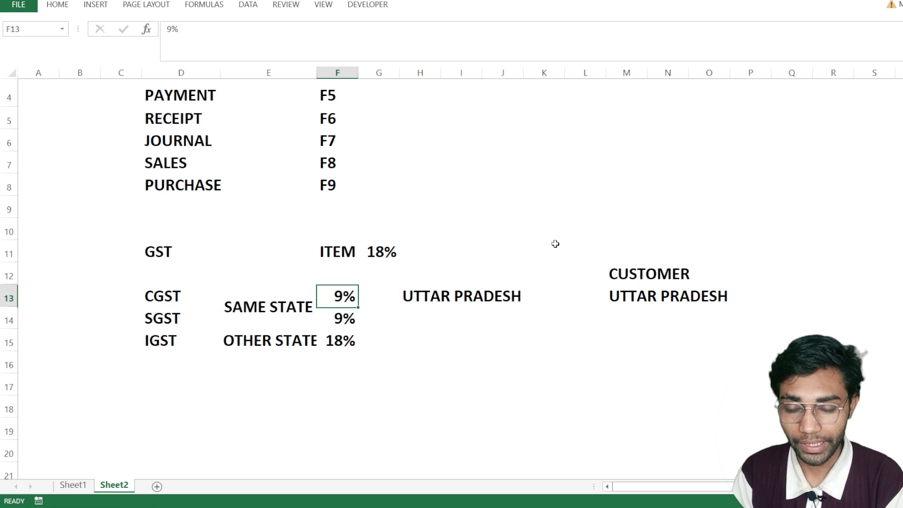
- Copy UTTAR PRADESH from cell H13 into cell H15 on the IGST row
{"action": "key", "text": "Down"}
{"action": "key", "text": "Down"}
{"action": "key", "text": "Right"}
{"action": "key", "text": "Right"}
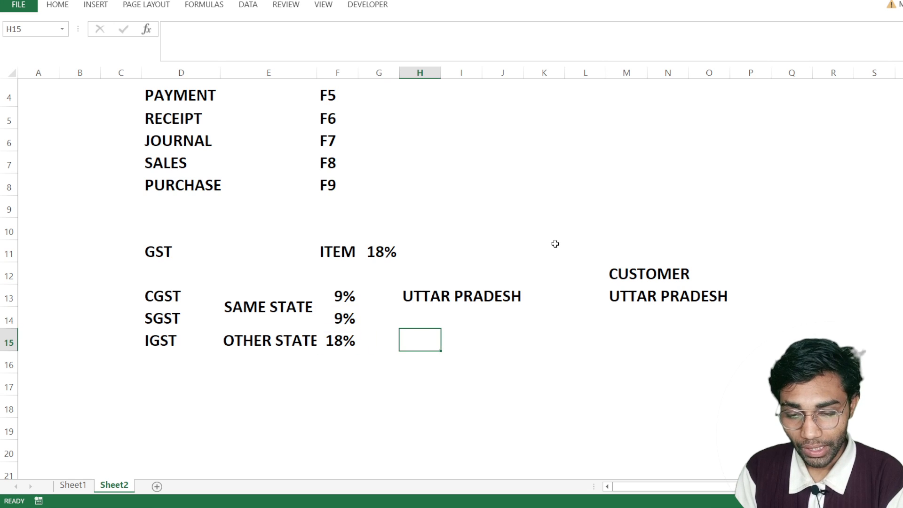
{"action": "key", "text": "Up"}
{"action": "key", "text": "Up"}
{"action": "key", "text": "ctrl+c"}
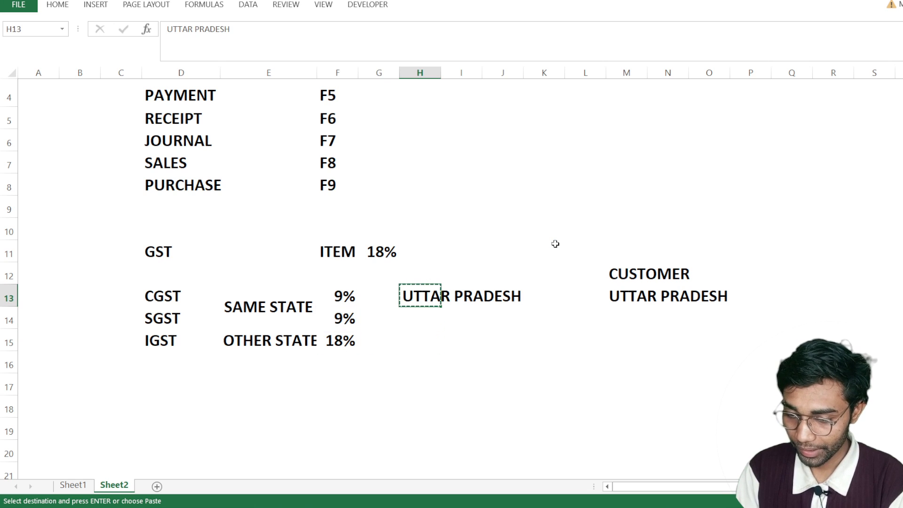
{"action": "key", "text": "Down"}
{"action": "key", "text": "Down"}
{"action": "key", "text": "ctrl+v"}
- Enter BIHAR in cell M15 as the customer's state for the IGST example
{"action": "key", "text": "Right"}
{"action": "key", "text": "Right"}
{"action": "key", "text": "Right"}
{"action": "key", "text": "Right"}
{"action": "key", "text": "Right"}
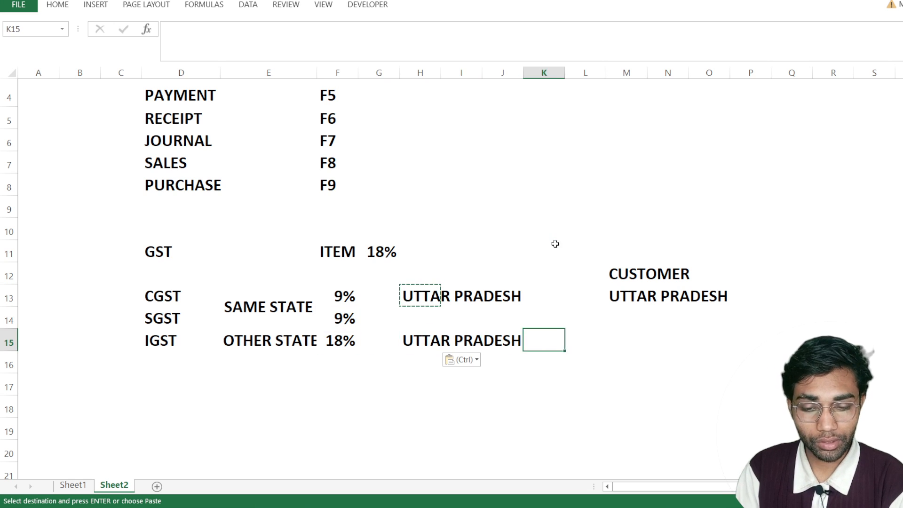
{"action": "type", "text": "B"}
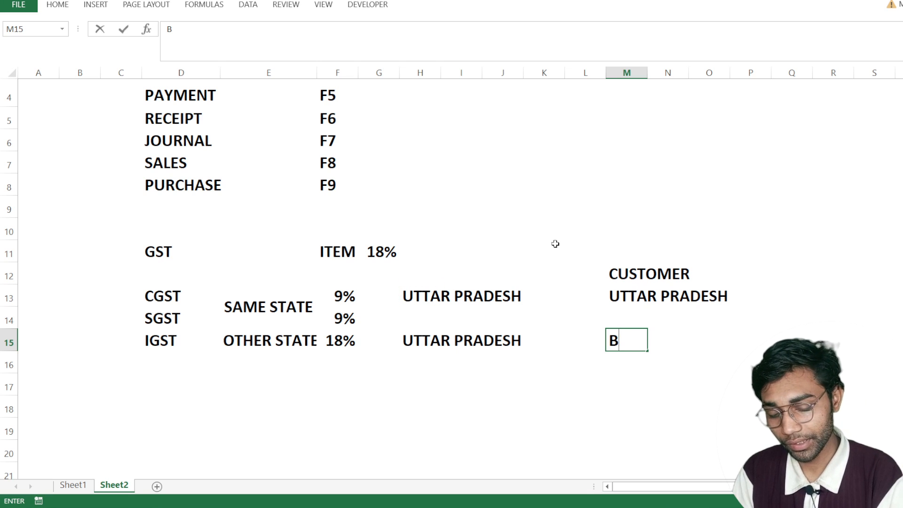
{"action": "type", "text": "IHAR"}
{"action": "key", "text": "Return"}
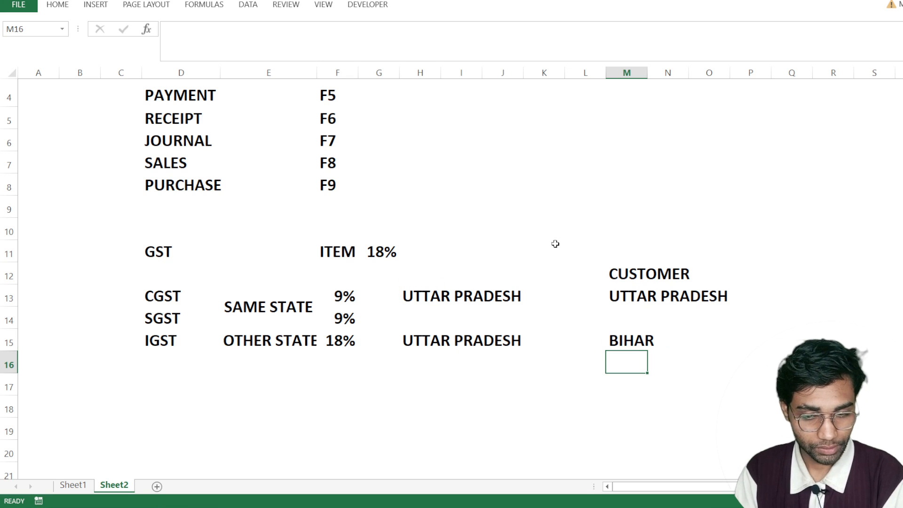
{"action": "key", "text": "Up"}
{"action": "key", "text": "Left"}
{"action": "key", "text": "Left"}
{"action": "key", "text": "Left"}
{"action": "key", "text": "Left"}
{"action": "key", "text": "Left"}
{"action": "key", "text": "Left"}
{"action": "key", "text": "Left"}
{"action": "key", "text": "Left"}
{"action": "key", "text": "Left"}
{"action": "key", "text": "Left"}
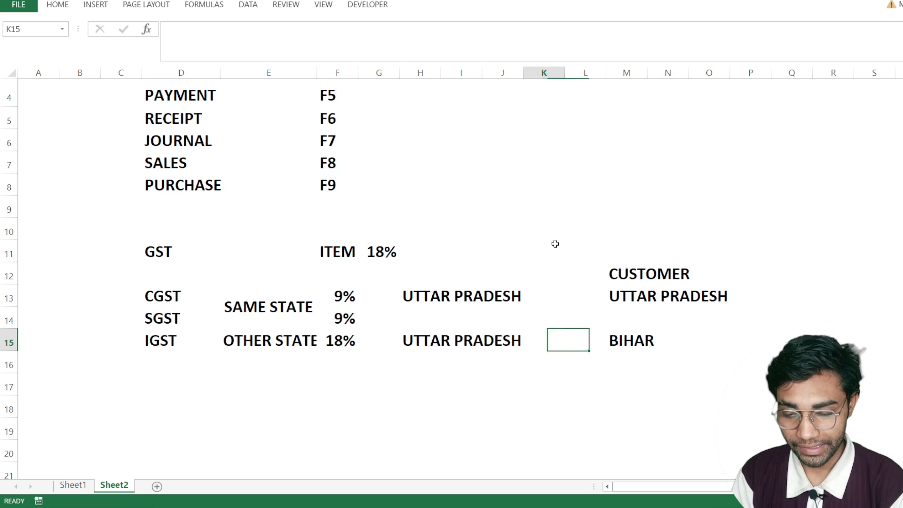
{"action": "key", "text": "Right"}
{"action": "key", "text": "Right"}
{"action": "key", "text": "Right"}
{"action": "key", "text": "Right"}
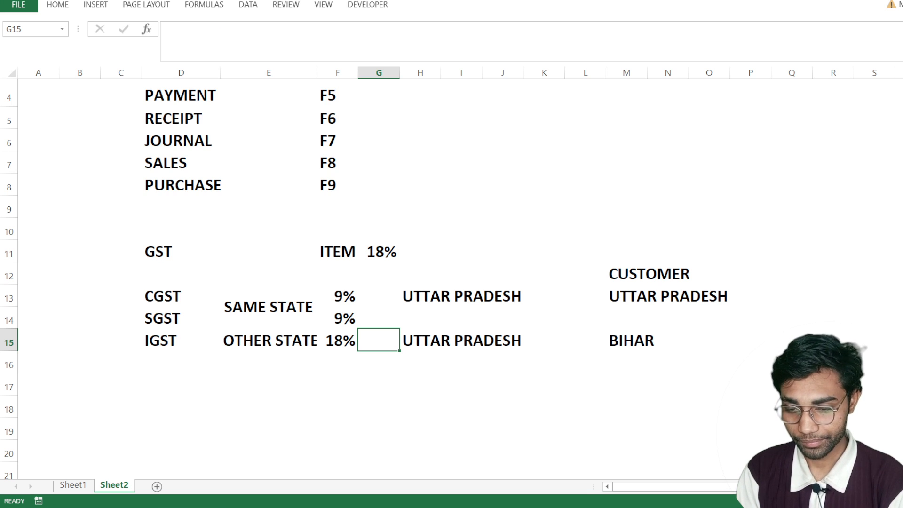
- Switch to TallyPrime and start a new ledger named OUTPUT CGST from within the sales voucher
{"action": "key", "text": "alt+Tab"}
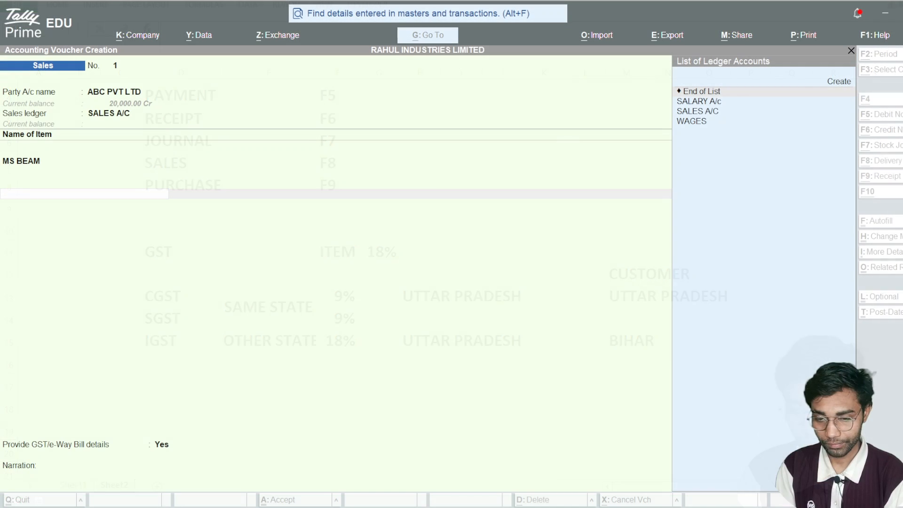
{"action": "left_click", "coordinate": [125, 345]}
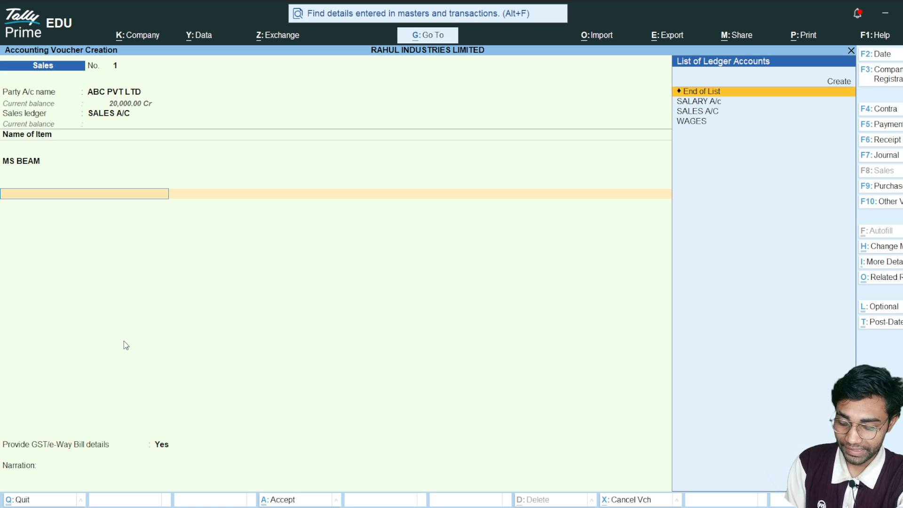
{"action": "key", "text": "alt+c"}
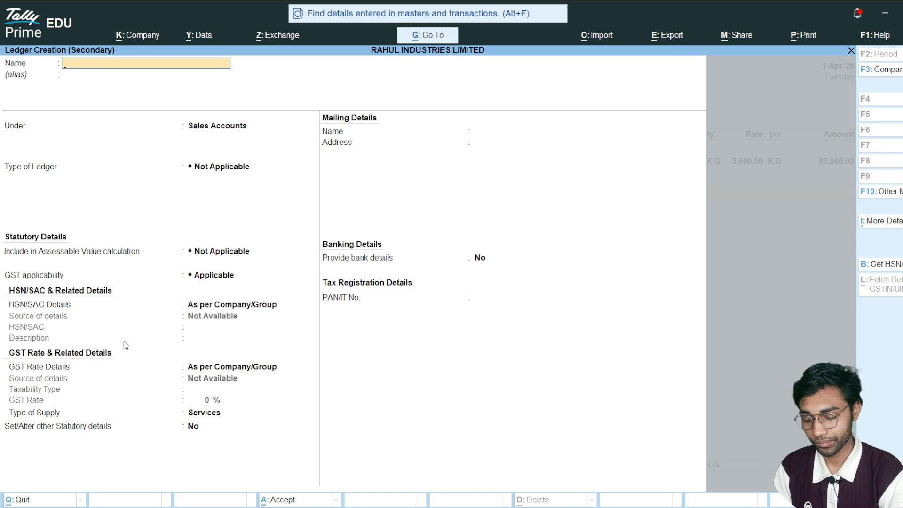
{"action": "type", "text": "OU"}
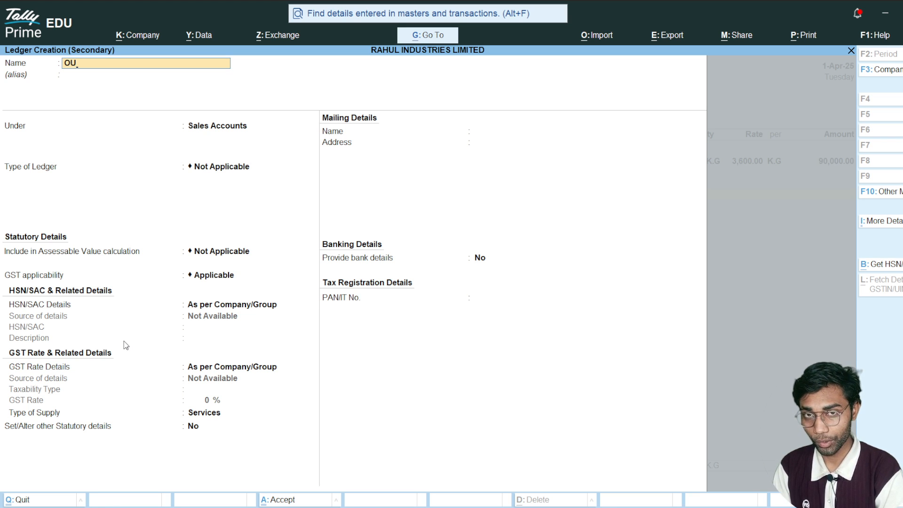
{"action": "type", "text": "TPUT CGST"}
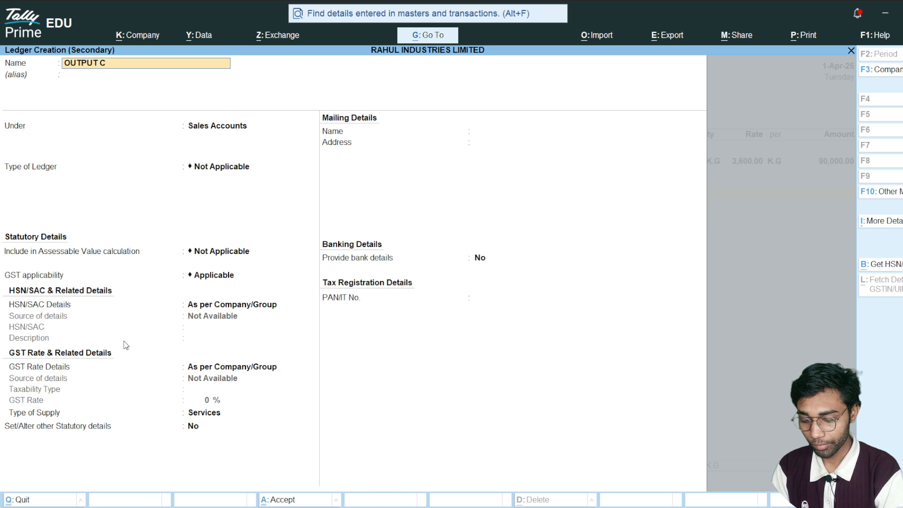
{"action": "key", "text": "Return"}
{"action": "key", "text": "Return"}
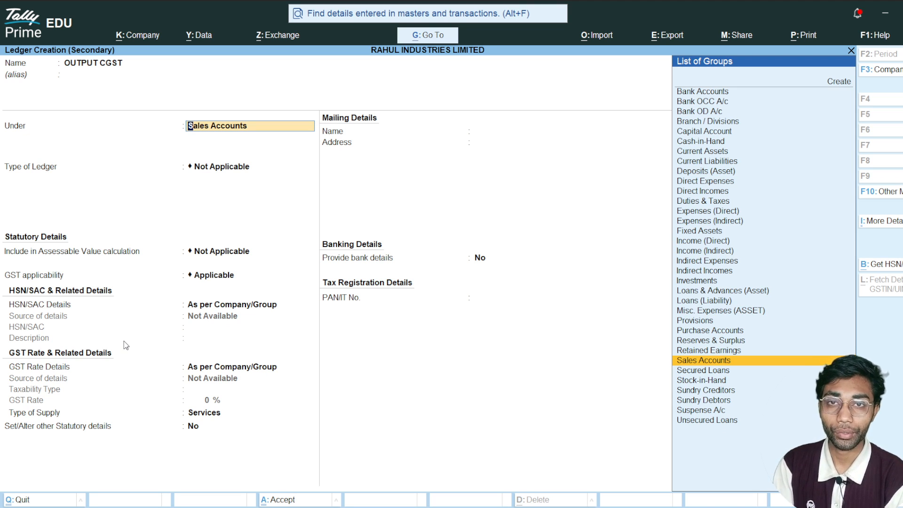
- Place the OUTPUT CGST ledger under the Duties & Taxes group, leaving the alias blank
{"action": "type", "text": "D"}
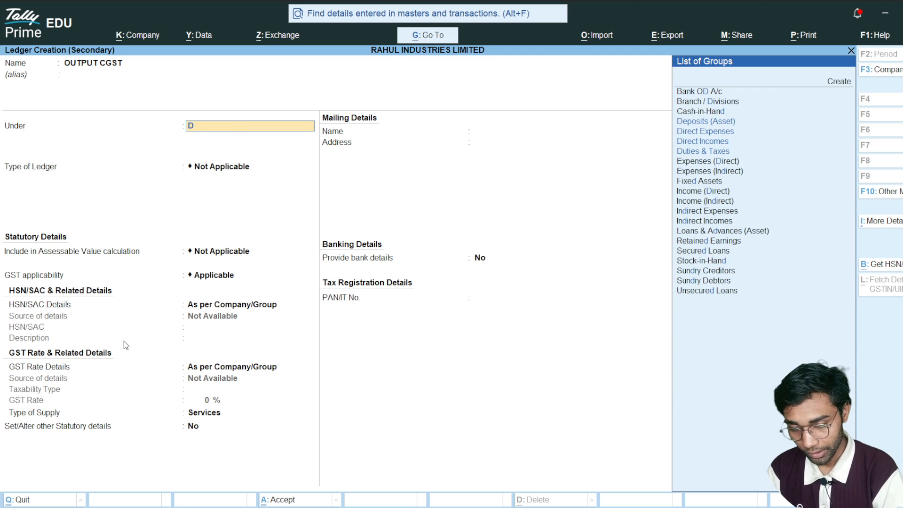
{"action": "type", "text": "U"}
{"action": "key", "text": "Return"}
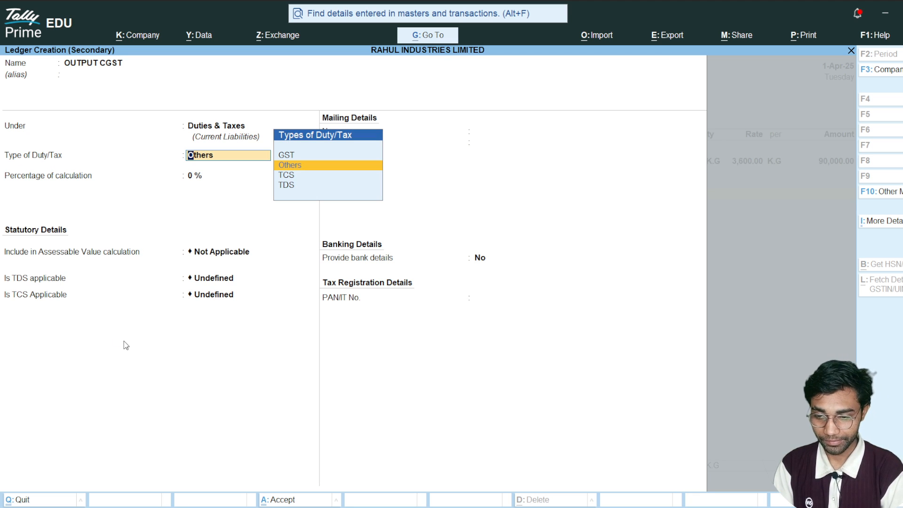
- Set the OUTPUT CGST ledger to duty type GST, tax type CGST, 9% calculation and rounding Not Applicable, and save it
{"action": "key", "text": "Up"}
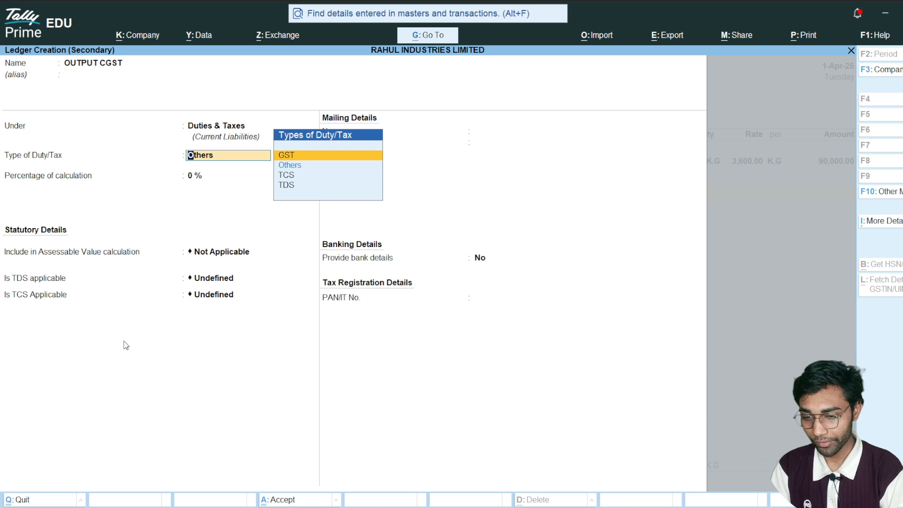
{"action": "key", "text": "Return"}
{"action": "key", "text": "Down"}
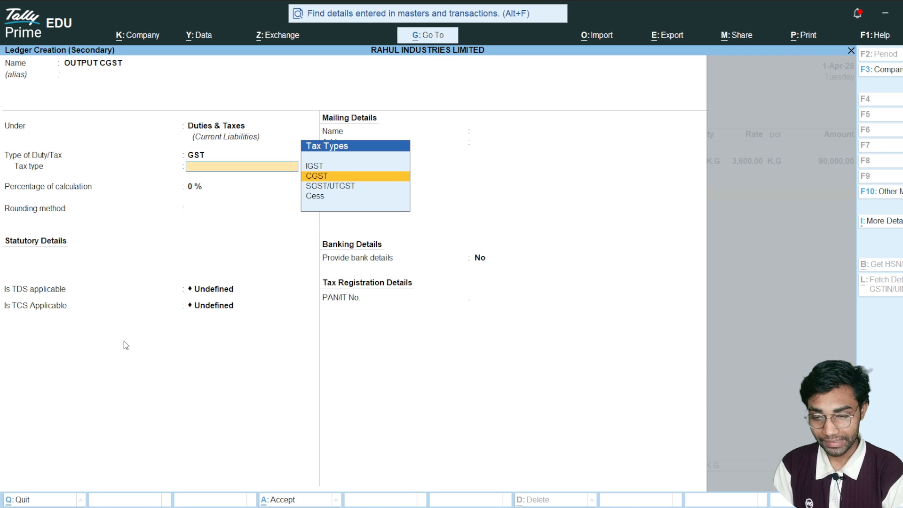
{"action": "key", "text": "Return"}
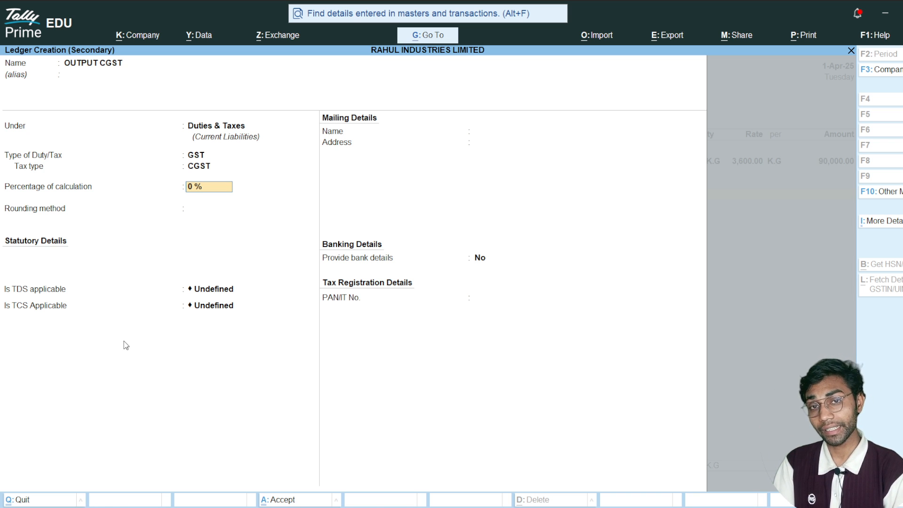
{"action": "type", "text": "9"}
{"action": "key", "text": "Return"}
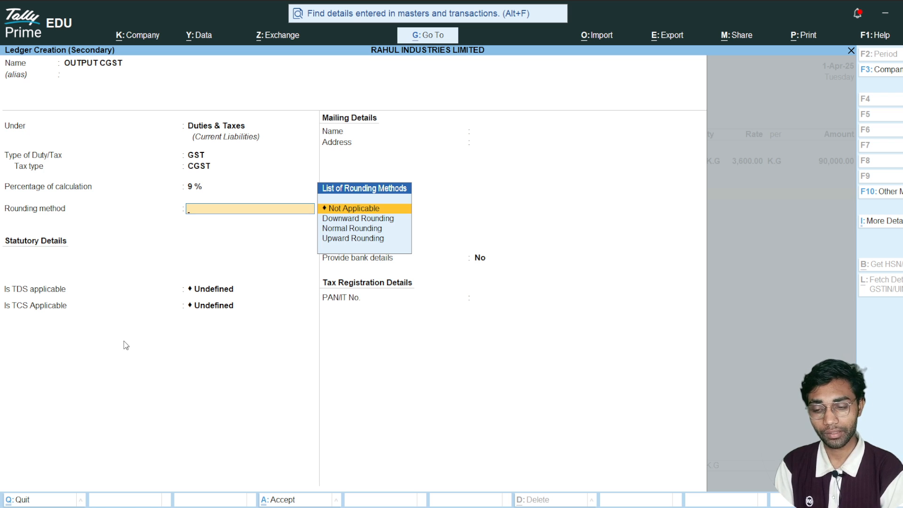
{"action": "key", "text": "Return"}
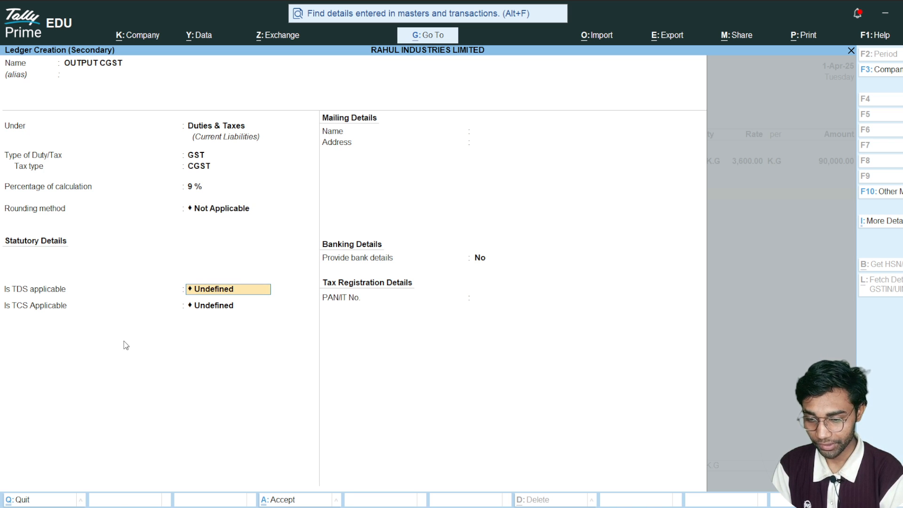
{"action": "key", "text": "ctrl+a"}
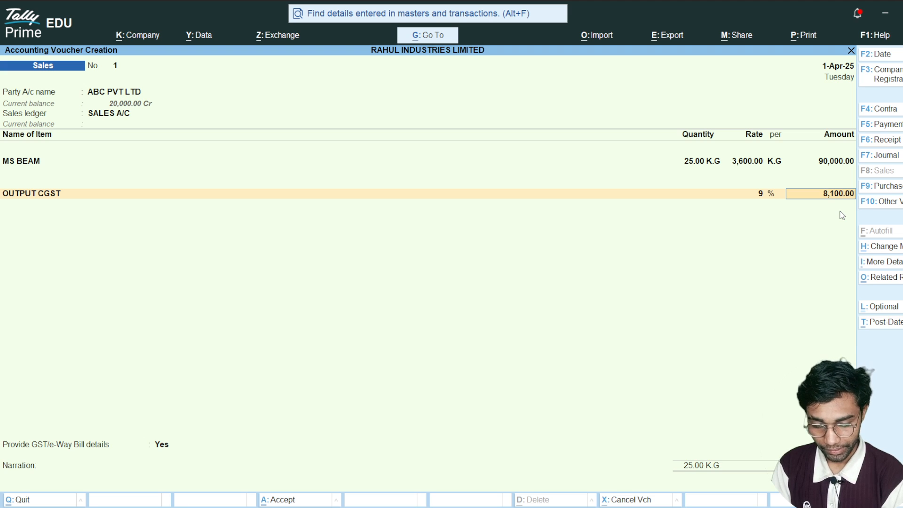
- Accept the CGST amount and start a new ledger named OUTPUT SGST for the voucher's next line, leaving the alias blank
{"action": "key", "text": "Return"}
{"action": "type", "text": "OU"}
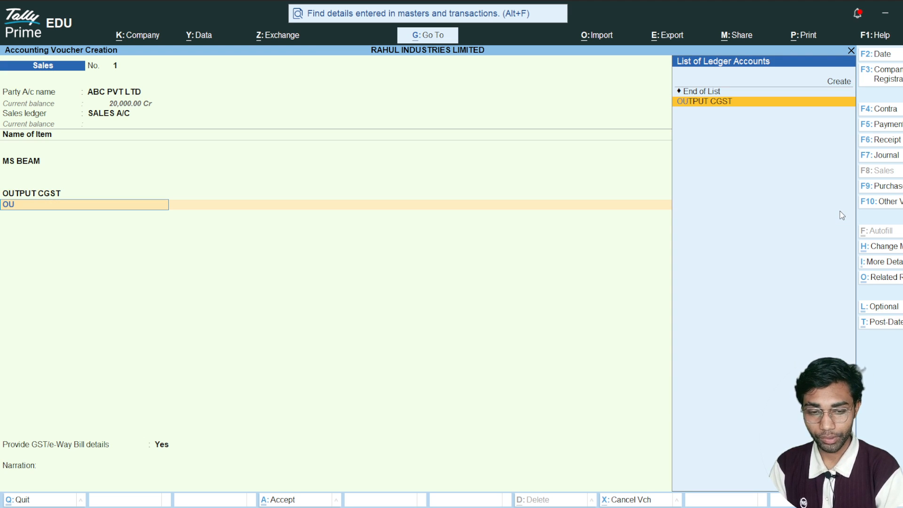
{"action": "key", "text": "BackSpace"}
{"action": "key", "text": "BackSpace"}
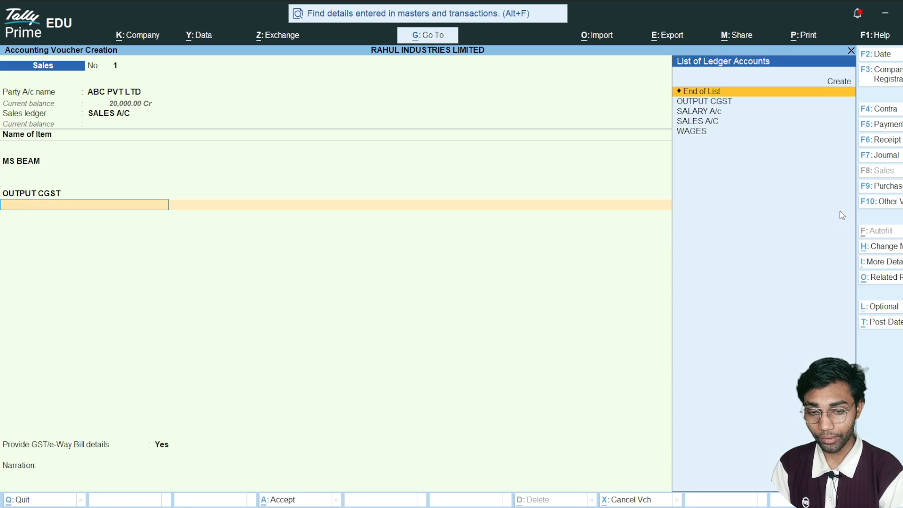
{"action": "key", "text": "alt+c"}
{"action": "type", "text": "UTPUT SGST"}
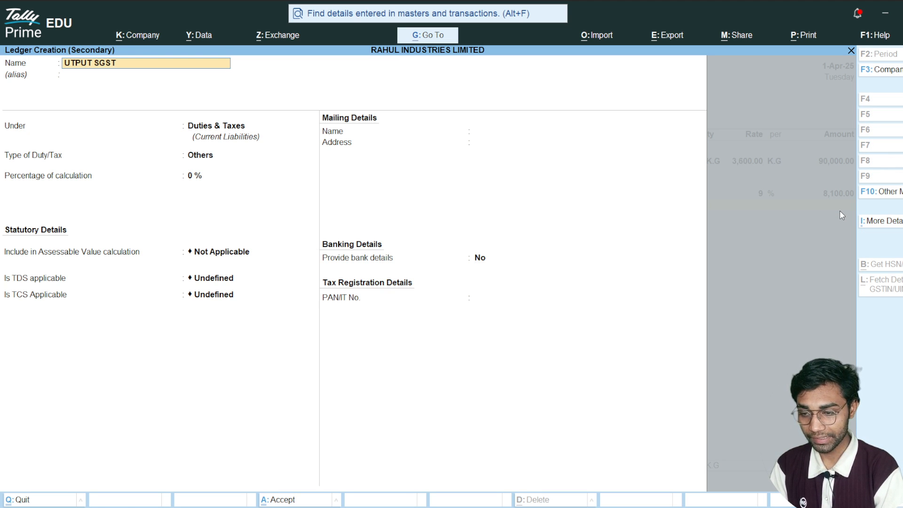
{"action": "key", "text": "BackSpace"}
{"action": "key", "text": "BackSpace"}
{"action": "key", "text": "BackSpace"}
{"action": "key", "text": "BackSpace"}
{"action": "key", "text": "BackSpace"}
{"action": "key", "text": "BackSpace"}
{"action": "key", "text": "BackSpace"}
{"action": "key", "text": "BackSpace"}
{"action": "key", "text": "BackSpace"}
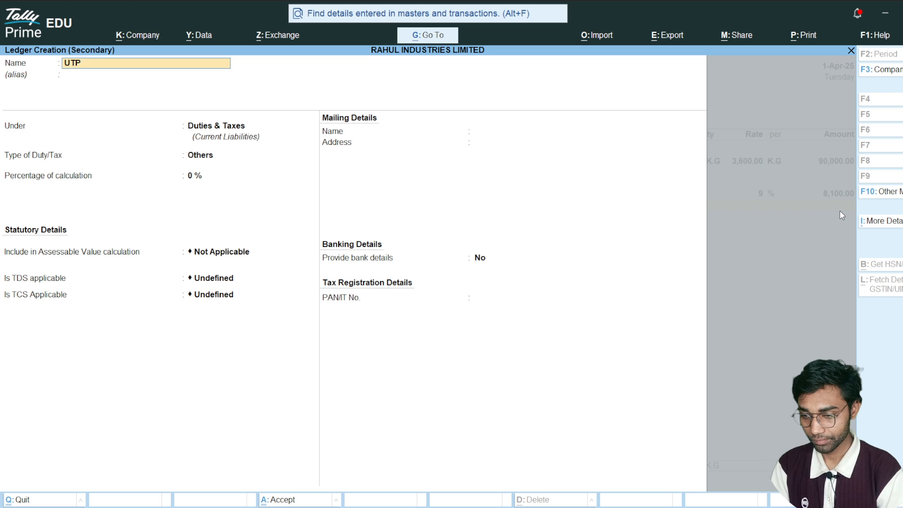
{"action": "key", "text": "BackSpace"}
{"action": "type", "text": "OUTPUT SGST"}
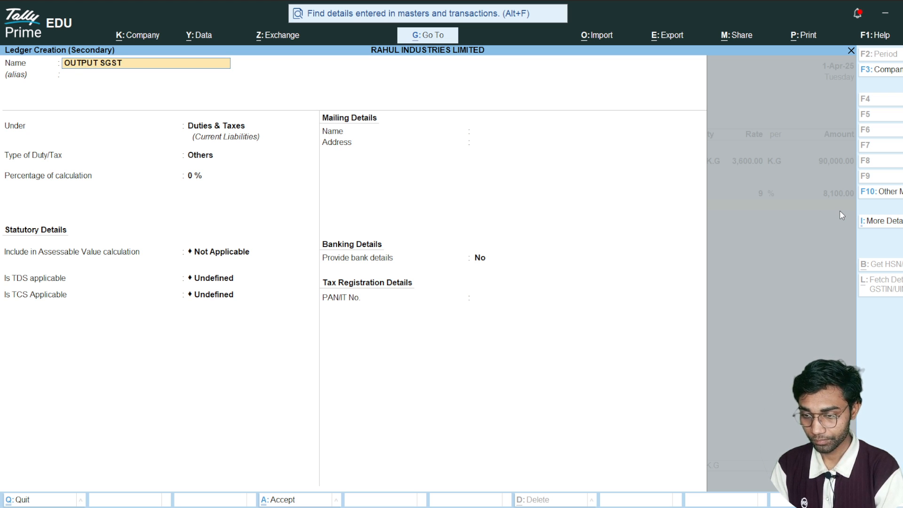
{"action": "key", "text": "Return"}
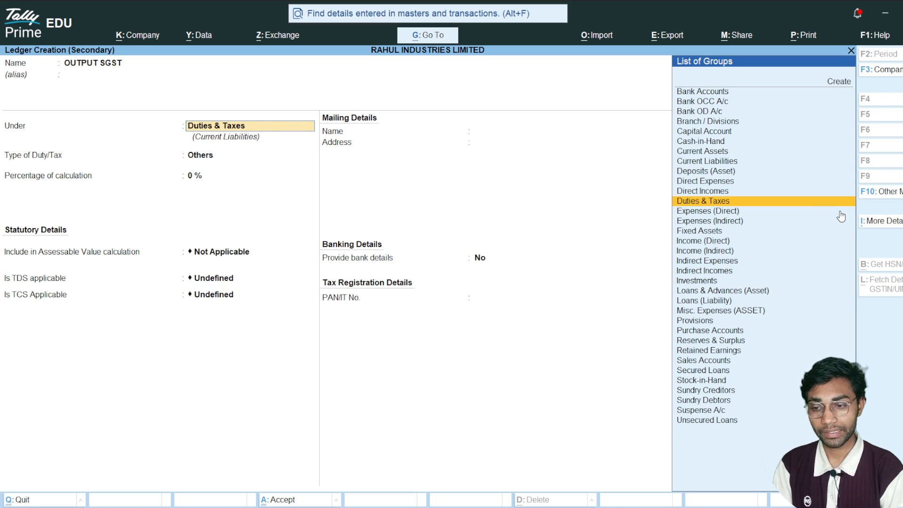
- Set OUTPUT SGST under Duties & Taxes to type GST, tax type SGST/UTGST, 9% and rounding Not Applicable, and save it
{"action": "key", "text": "Return"}
{"action": "key", "text": "Up"}
{"action": "key", "text": "Return"}
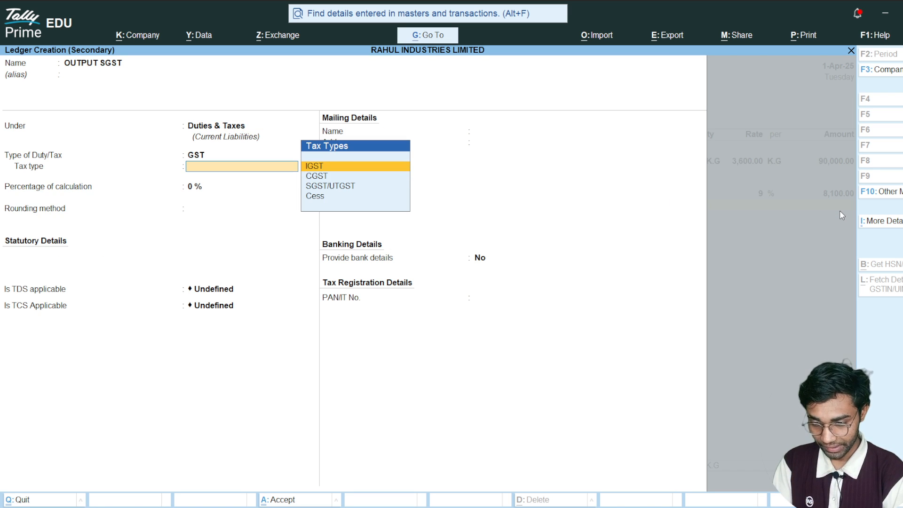
{"action": "key", "text": "Down"}
{"action": "key", "text": "Down"}
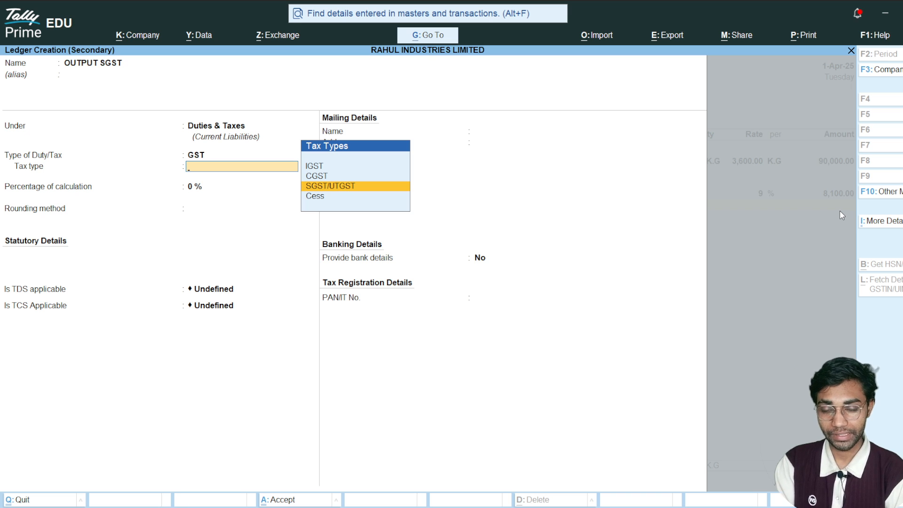
{"action": "key", "text": "Return"}
{"action": "type", "text": "9"}
{"action": "key", "text": "Return"}
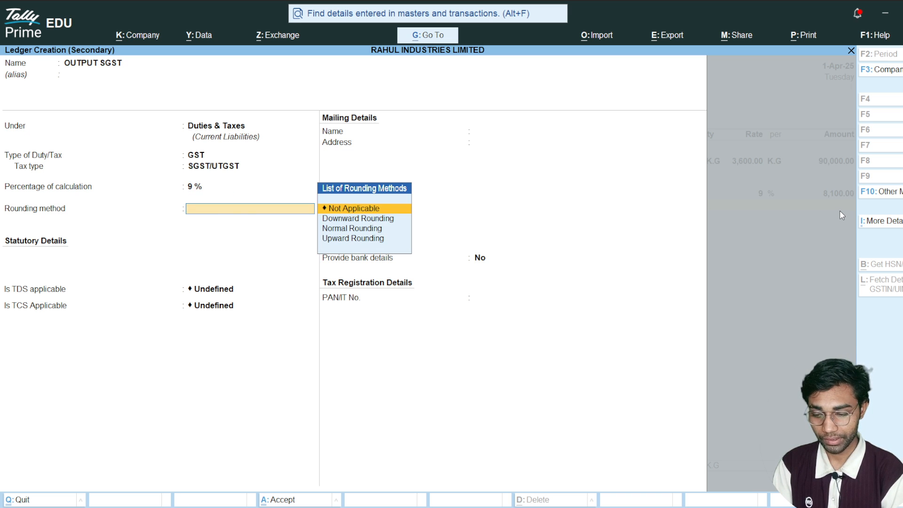
{"action": "key", "text": "Return"}
{"action": "key", "text": "ctrl+a"}
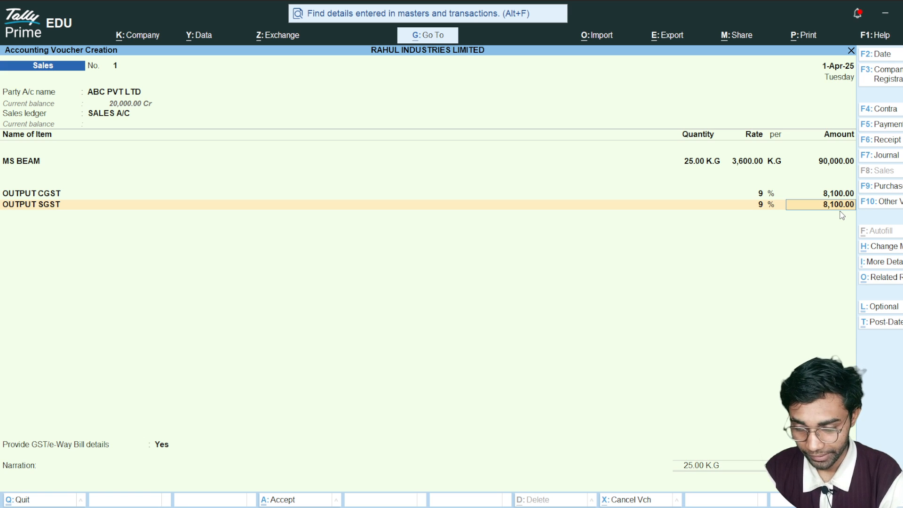
- Finish the voucher's ledger lines and enter PRAYAGRAJ as the dispatch place and NAINI as the ship-to place in the e-Way Bill details
{"action": "key", "text": "Return"}
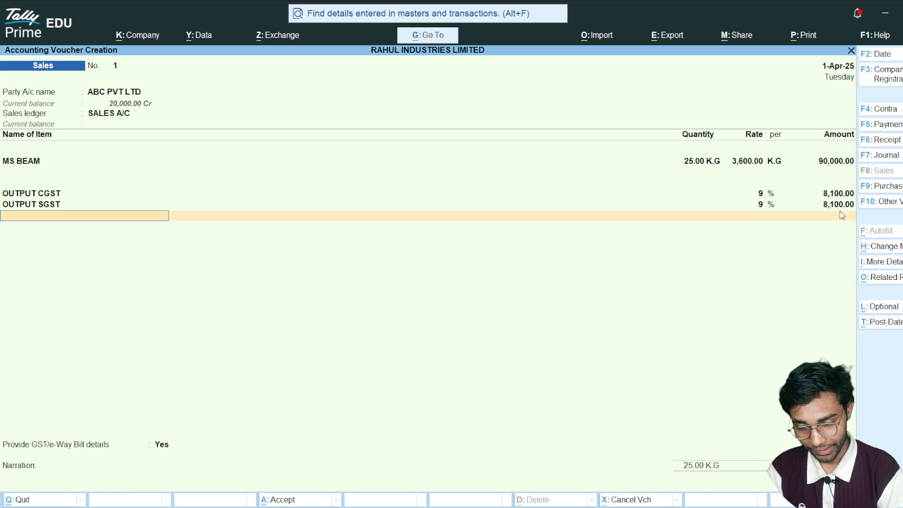
{"action": "key", "text": "Return"}
{"action": "key", "text": "Return"}
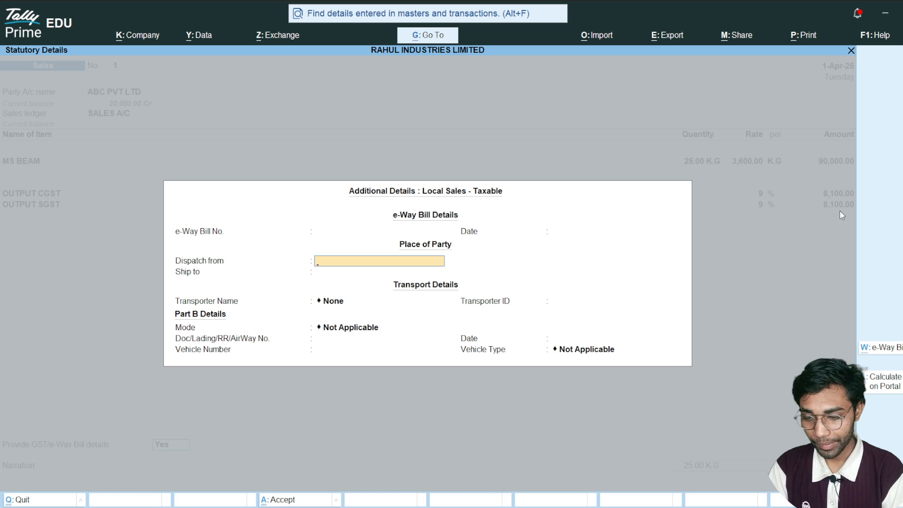
{"action": "type", "text": "PRAYAGRAJ"}
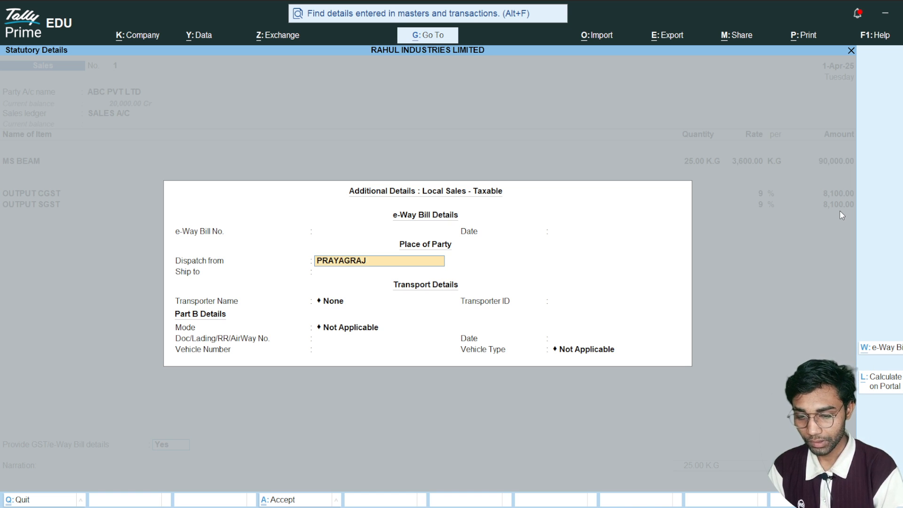
{"action": "key", "text": "Return"}
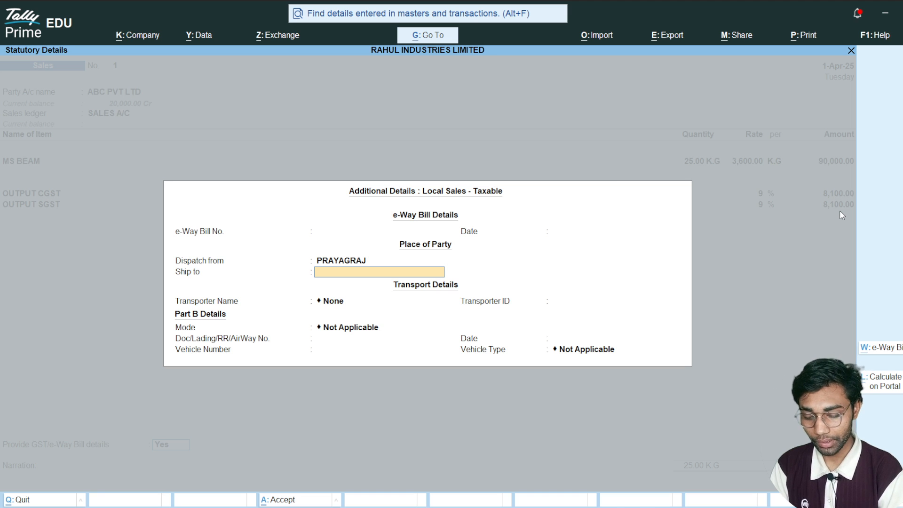
{"action": "type", "text": "NAINI"}
{"action": "key", "text": "Return"}
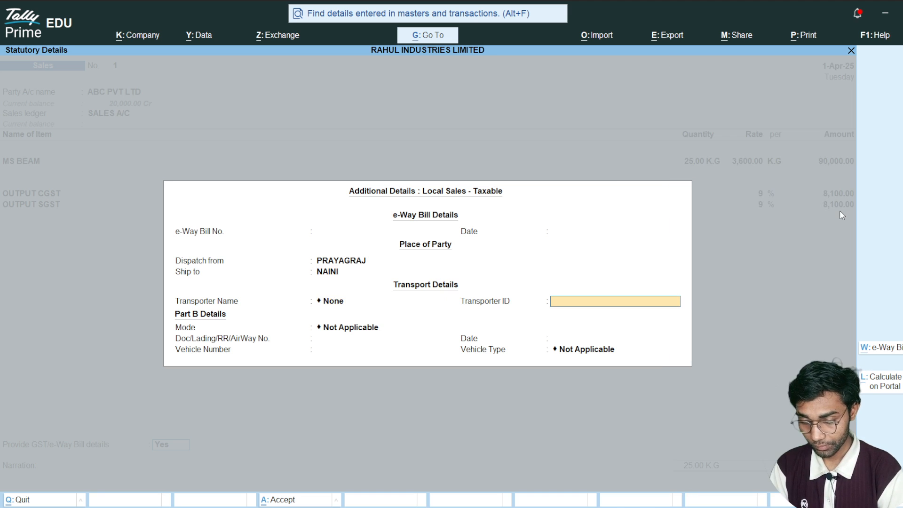
- Add SAI TRANSPORT as the new transporter for this shipment, leaving the transporter ID blank
{"action": "key", "text": "Up"}
{"action": "key", "text": "Return"}
{"action": "type", "text": "SA"}
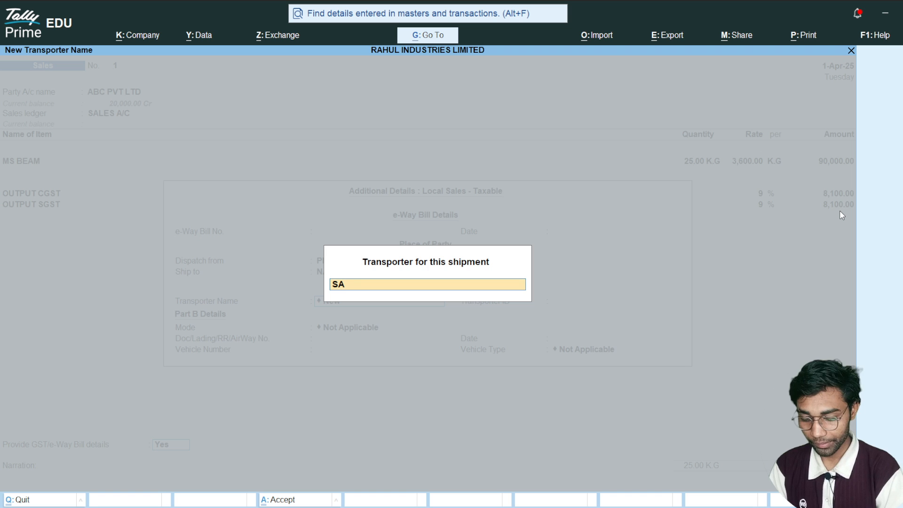
{"action": "type", "text": "I TRANSPORT"}
{"action": "key", "text": "Return"}
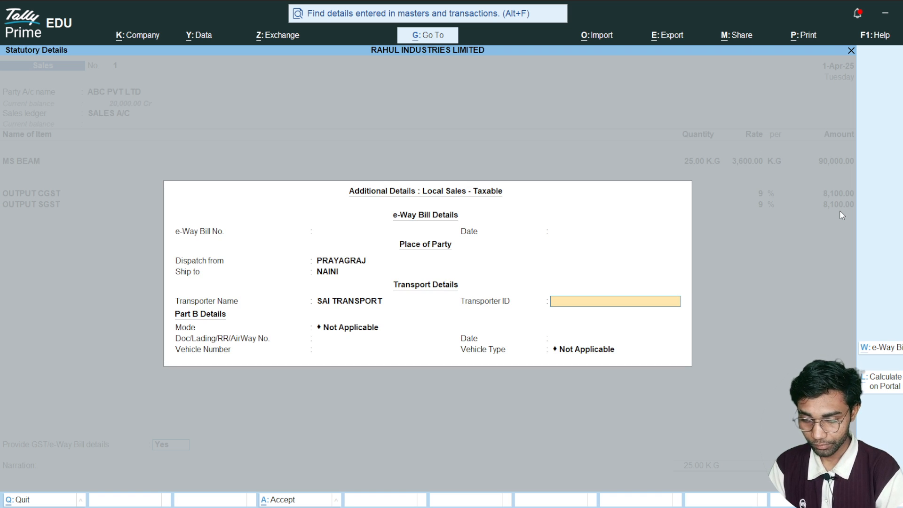
{"action": "key", "text": "Return"}
- Complete the transport details with mode 1 - Road, document number 123, date 1-Apr-25, the vehicle number and vehicle type R - Regular
{"action": "key", "text": "Down"}
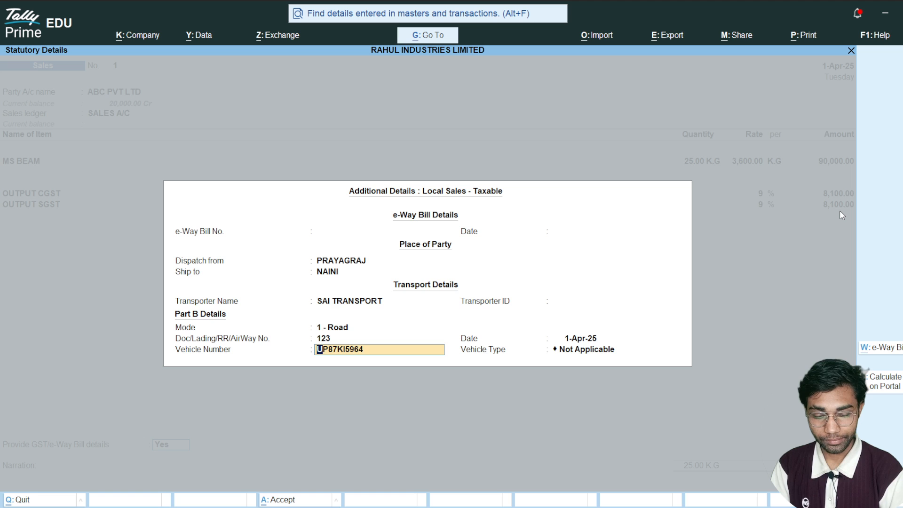
{"action": "key", "text": "Return"}
{"action": "key", "text": "Down"}
{"action": "key", "text": "Down"}
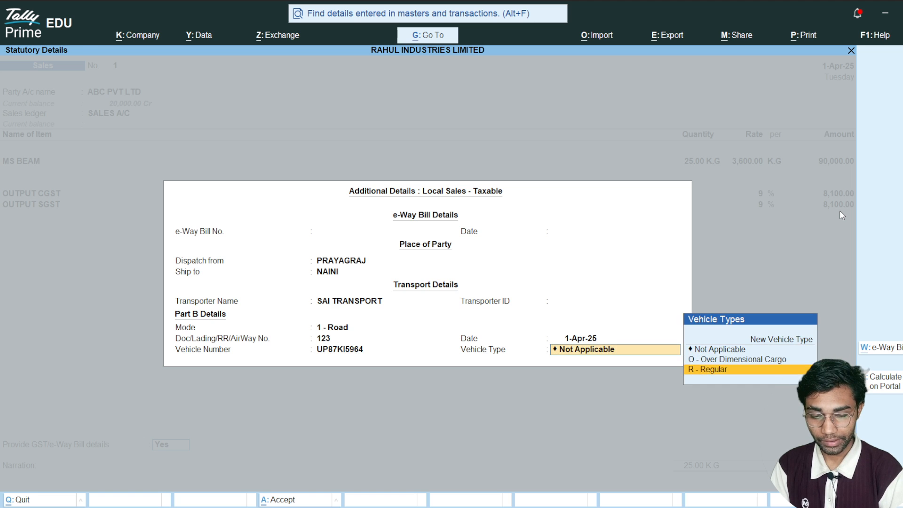
{"action": "key", "text": "Return"}
{"action": "key", "text": "Return"}
{"action": "key", "text": "Return"}
{"action": "key", "text": "Return"}
{"action": "key", "text": "Return"}
{"action": "key", "text": "Return"}
{"action": "key", "text": "Return"}
{"action": "key", "text": "Return"}
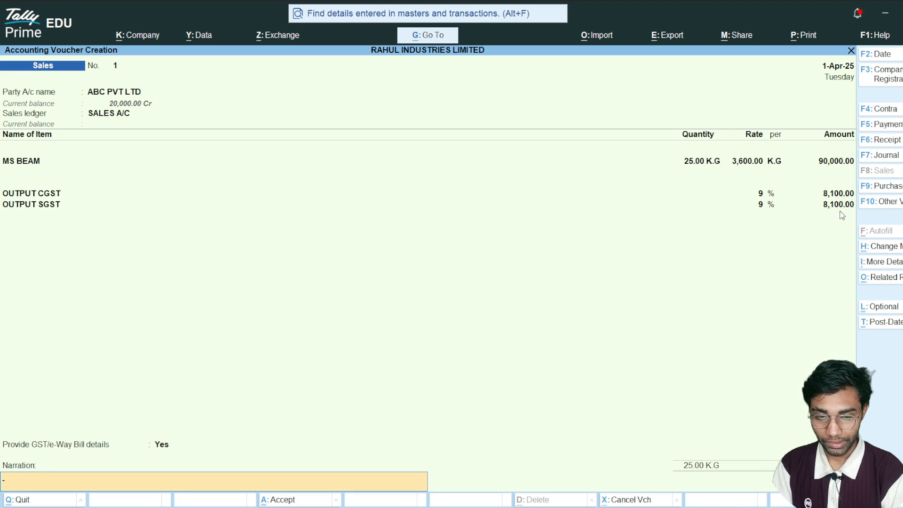
- Preview the sales voucher as a Tax Invoice, examine its party, dispatch, item and tax details, and close the preview
{"action": "key", "text": "ctrl"}
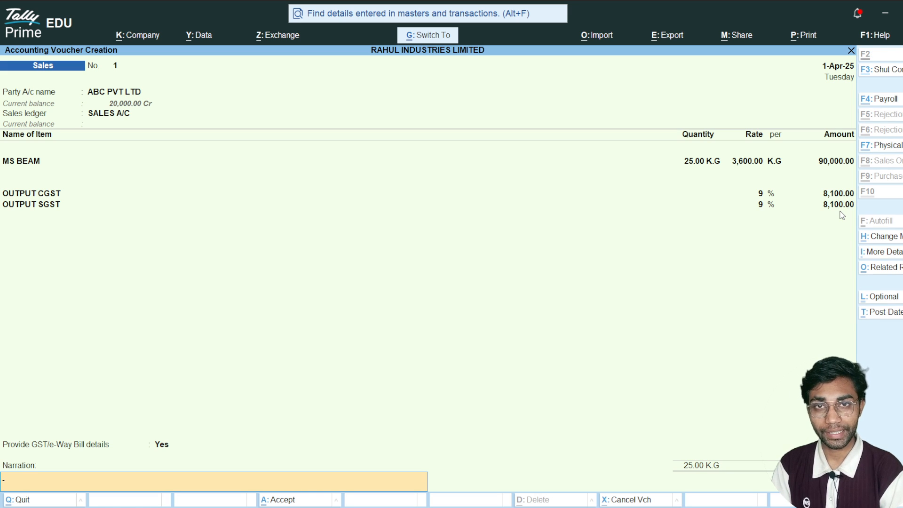
{"action": "key", "text": "ctrl+p"}
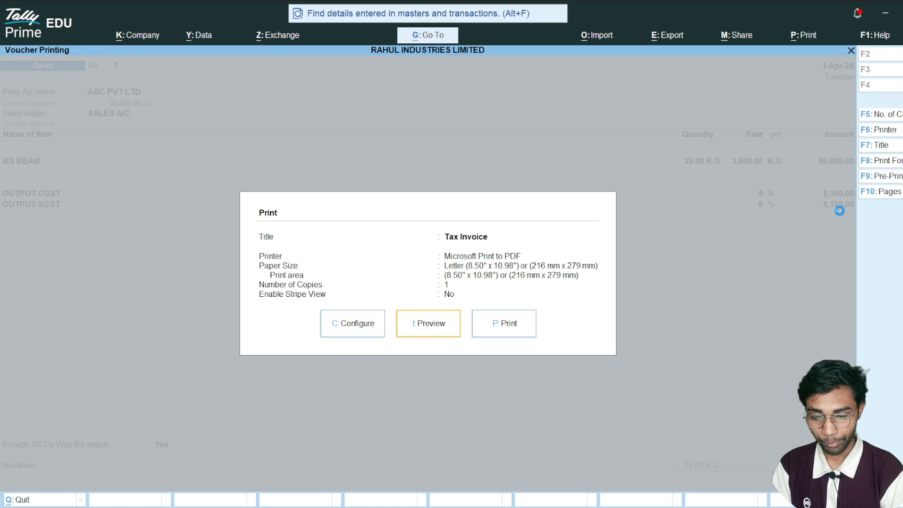
{"action": "key", "text": "i"}
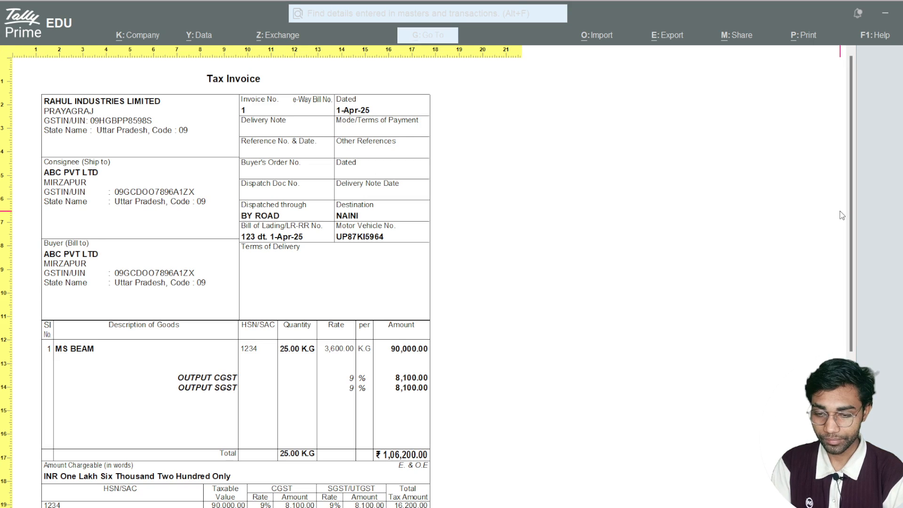
{"action": "scroll", "coordinate": [853, 211], "scroll_direction": "down", "scroll_amount": 2}
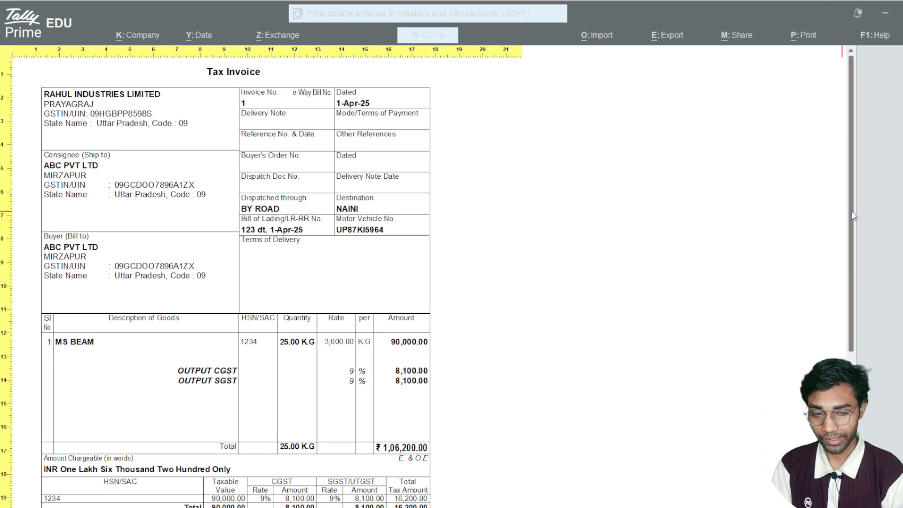
{"action": "scroll", "coordinate": [857, 235], "scroll_direction": "down", "scroll_amount": 8}
{"action": "scroll", "coordinate": [856, 197], "scroll_direction": "up", "scroll_amount": 10}
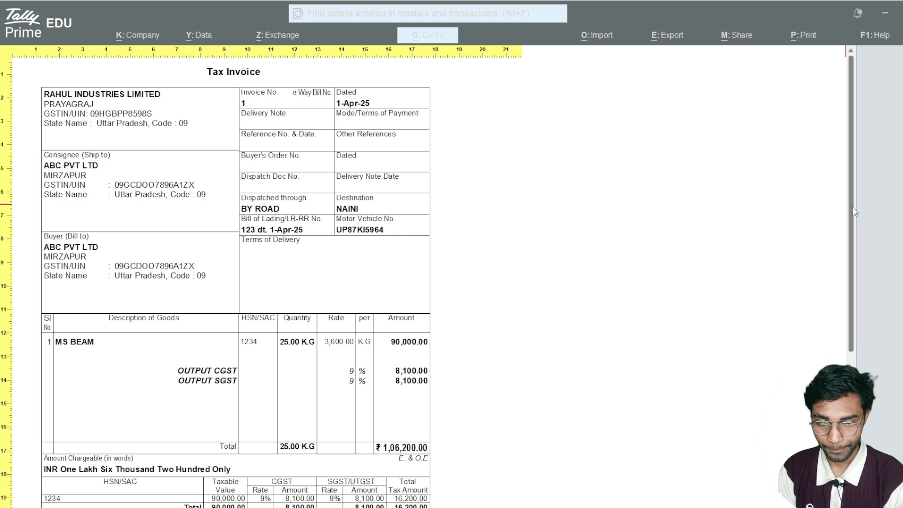
{"action": "left_click_drag", "start_coordinate": [853, 207], "coordinate": [853, 315]}
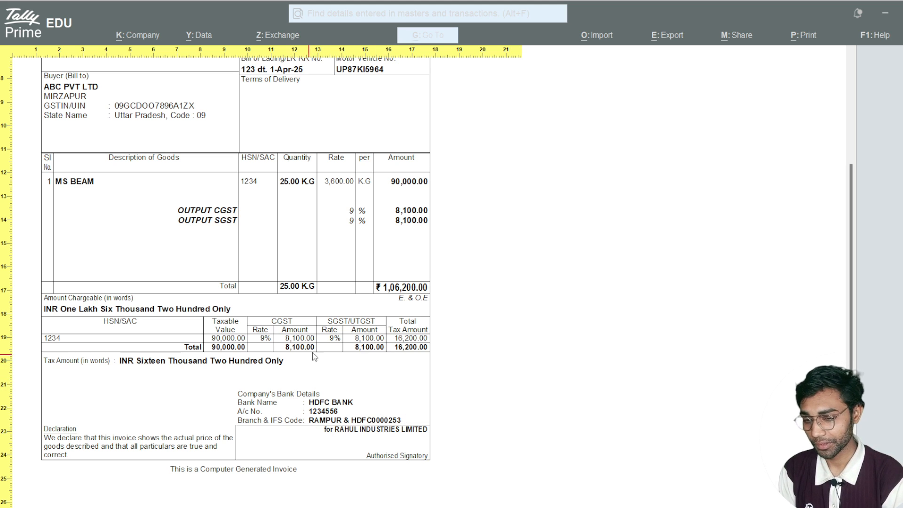
{"action": "key", "text": "Escape"}
{"action": "key", "text": "Escape"}
{"action": "key", "text": "Escape"}
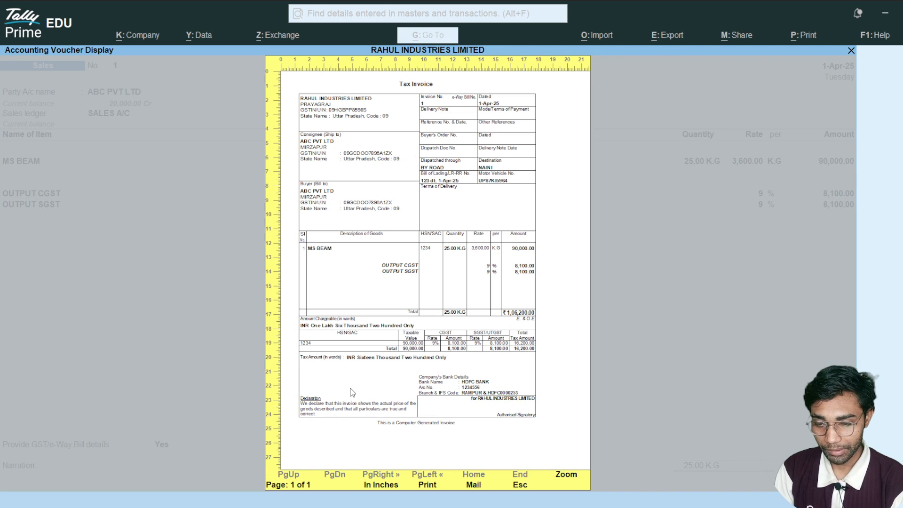
- Save the completed GST sales voucher for ABC PVT LTD
{"action": "key", "text": "ctrl"}
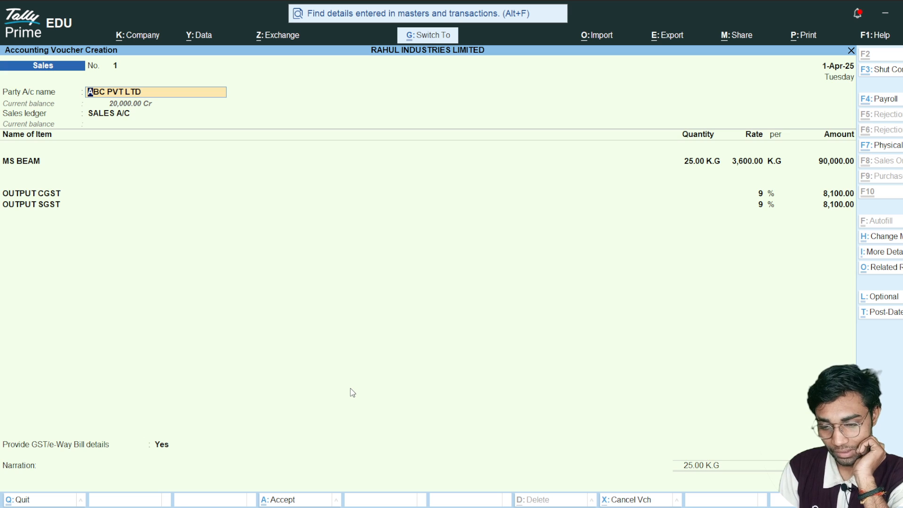
{"action": "key", "text": "ctrl+a"}
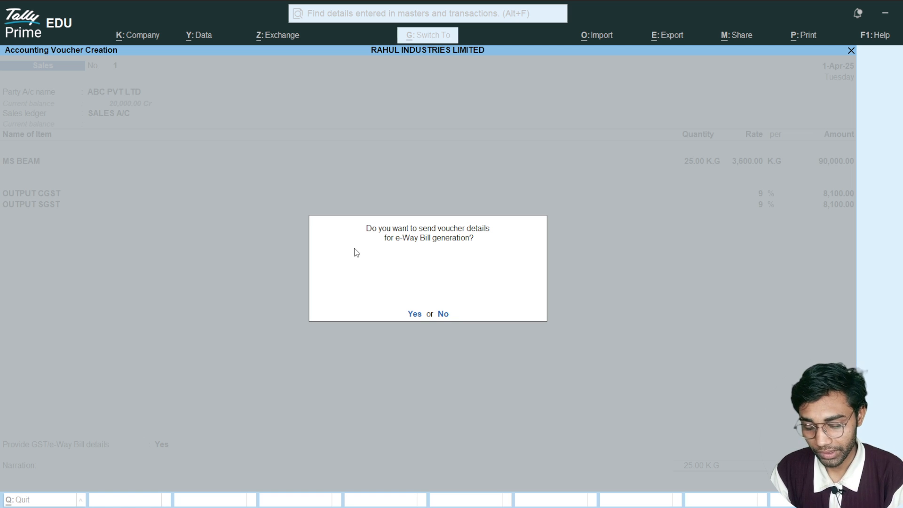
- Switch to the Excel notes and enter SALES AMOUNT in H7 and INVOICE AMT in H8 of Sheet2
{"action": "key", "text": "alt+Tab"}
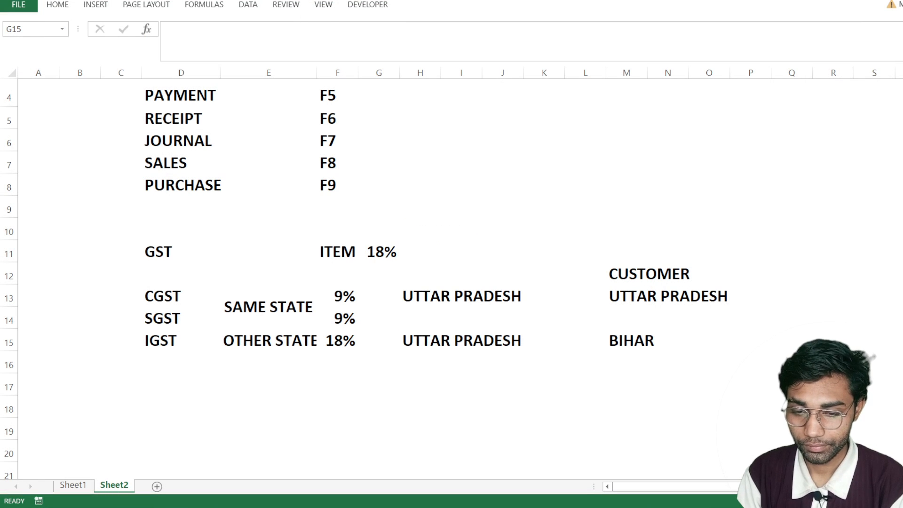
{"action": "left_click", "coordinate": [419, 158]}
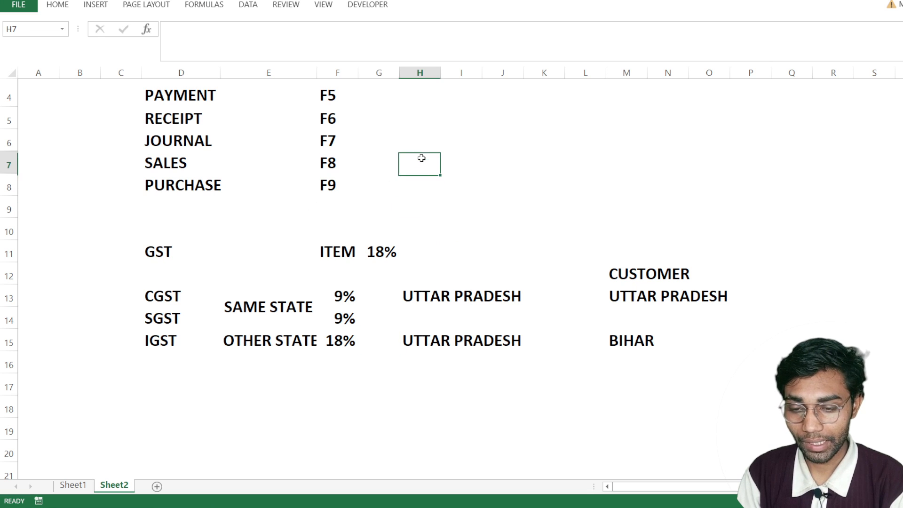
{"action": "type", "text": "SALES AM"}
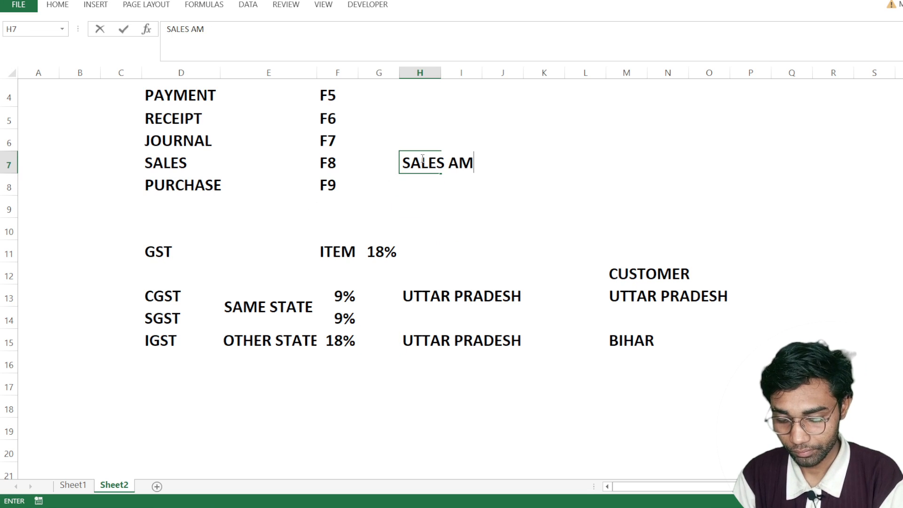
{"action": "type", "text": "OUNT"}
{"action": "key", "text": "Return"}
{"action": "type", "text": "IN"}
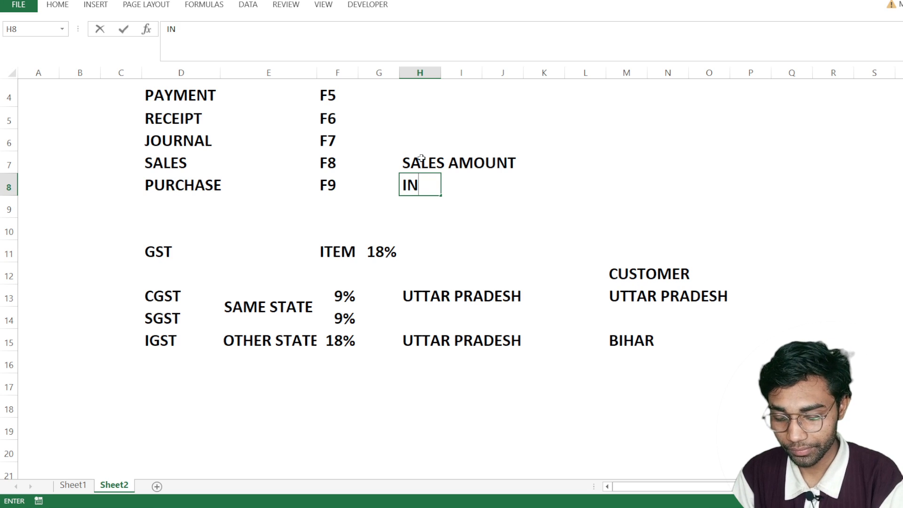
{"action": "type", "text": "VOICE AMT"}
{"action": "key", "text": "ctrl+Return"}
- Enter 50000 in K8 beside INVOICE AMT and widen column K to fit the number
{"action": "key", "text": "Up"}
{"action": "key", "text": "Right"}
{"action": "key", "text": "Right"}
{"action": "key", "text": "Right"}
{"action": "key", "text": "Down"}
{"action": "type", "text": "50000"}
{"action": "key", "text": "Return"}
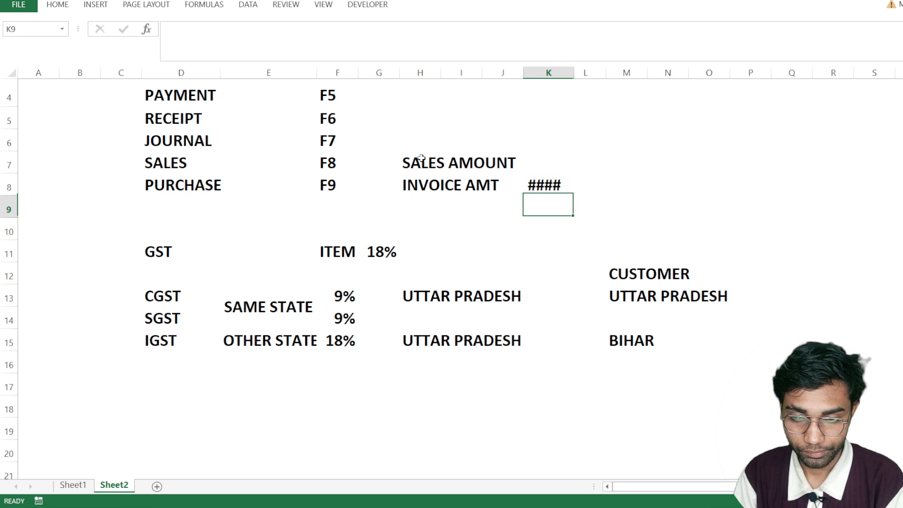
{"action": "left_click", "coordinate": [559, 185]}
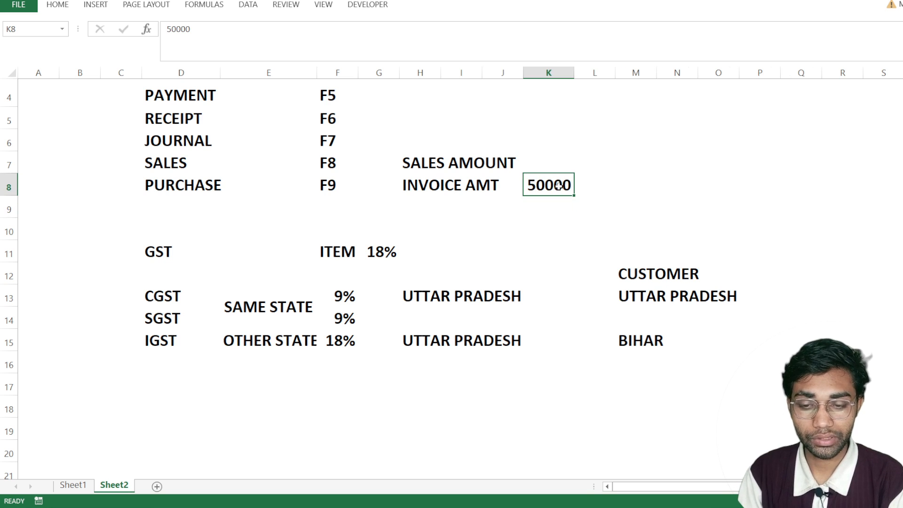
- Enter E WAYBILL in L8, beside the 50000 invoice amount
{"action": "left_click", "coordinate": [606, 191]}
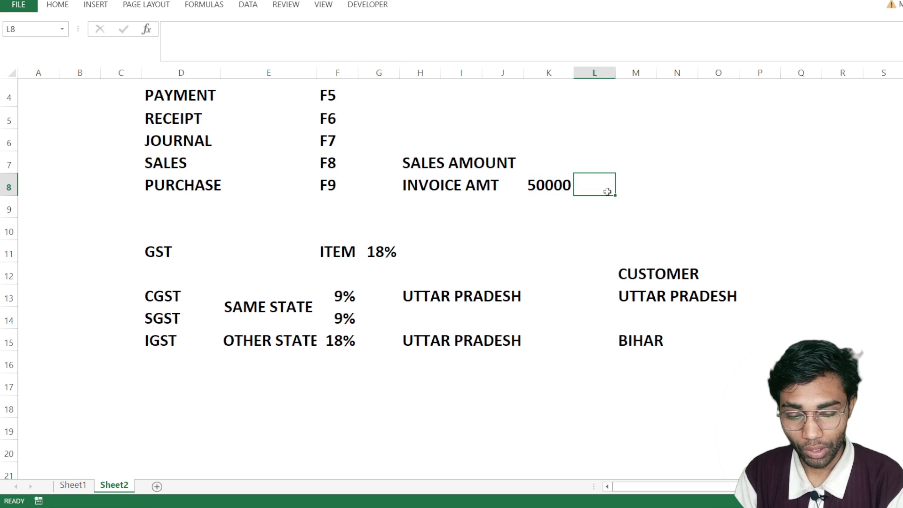
{"action": "type", "text": "E WAYBILL"}
{"action": "key", "text": "Return"}
{"action": "key", "text": "Up"}
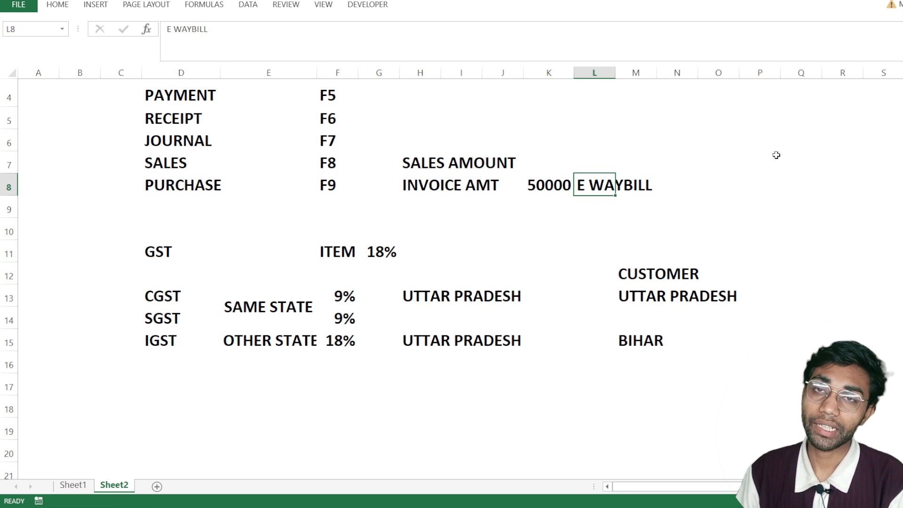
- Enter ITEM in N8 and VALUE in O8, following the E WAYBILL label
{"action": "key", "text": "Right"}
{"action": "key", "text": "Right"}
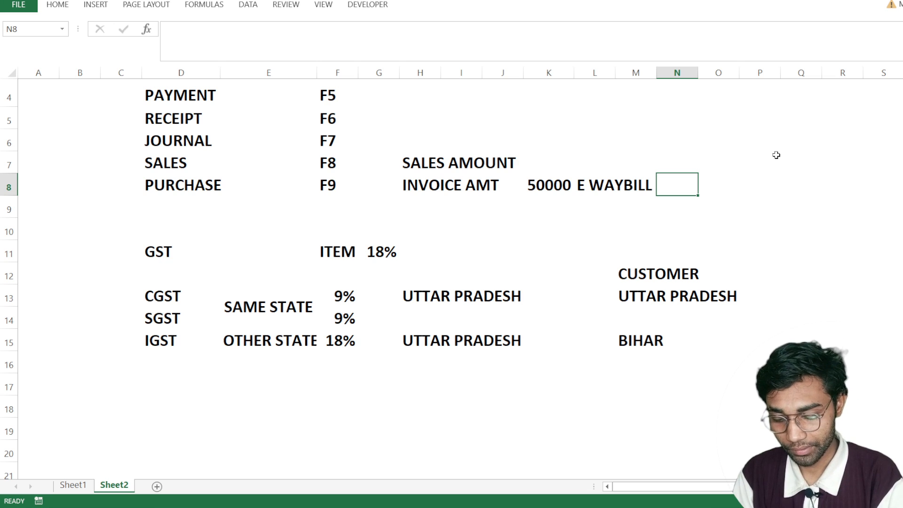
{"action": "type", "text": "ITEM"}
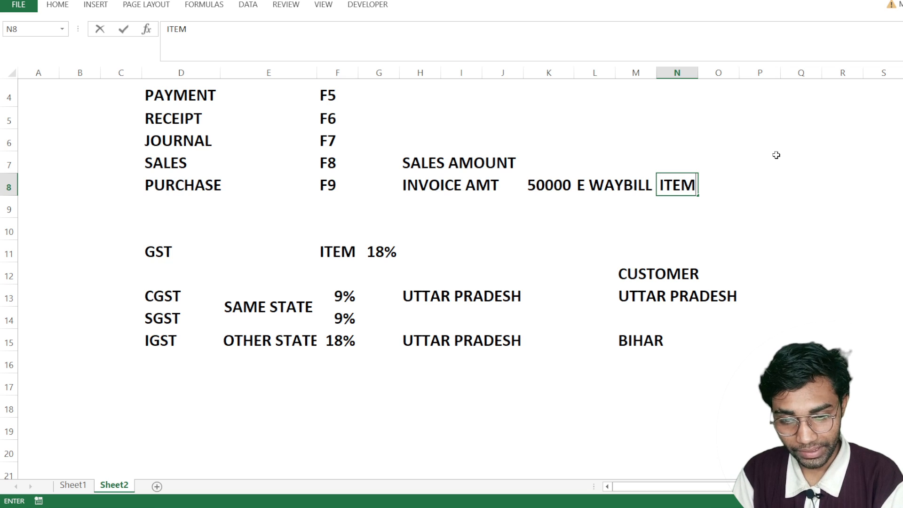
{"action": "key", "text": "Right"}
{"action": "type", "text": "VALUR"}
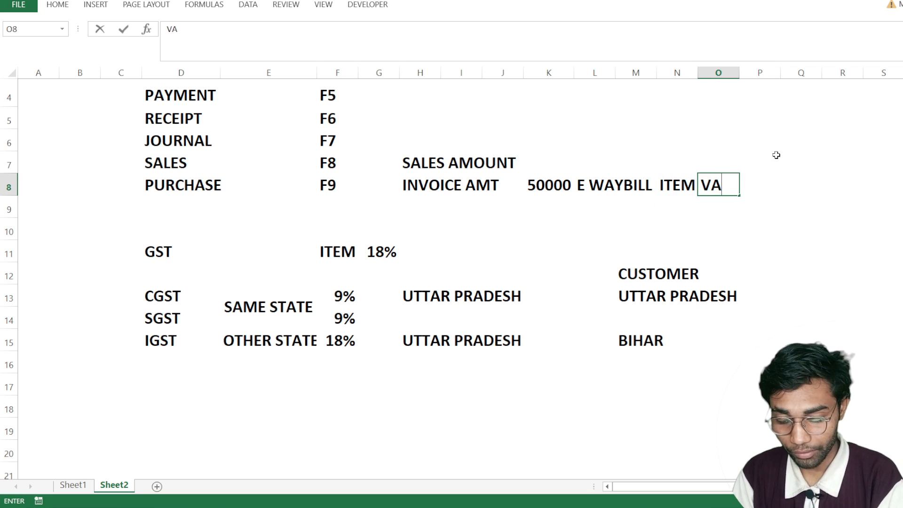
{"action": "key", "text": "BackSpace"}
{"action": "type", "text": "E"}
{"action": "key", "text": "Return"}
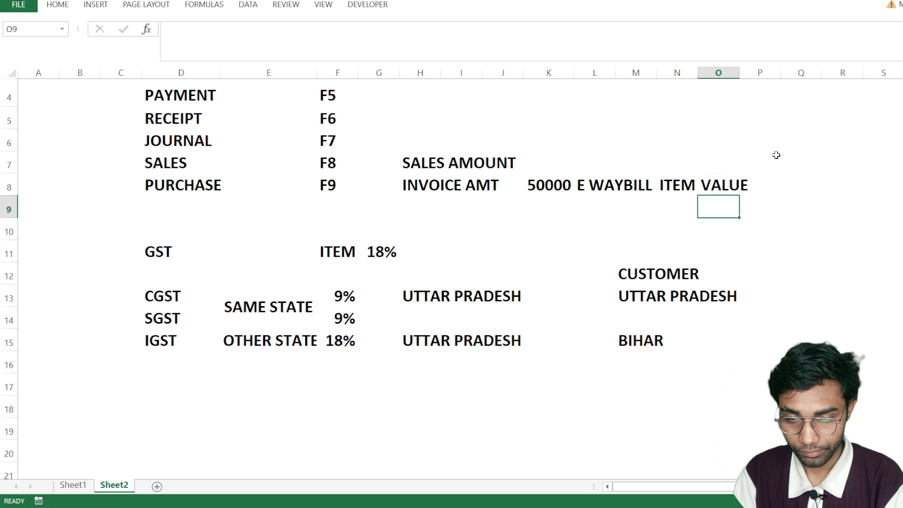
- Enter DESTINATION in Q8, on the same row as the E WAYBILL note
{"action": "key", "text": "Up"}
{"action": "key", "text": "Right"}
{"action": "key", "text": "Right"}
{"action": "key", "text": "Left"}
{"action": "key", "text": "Left"}
{"action": "key", "text": "Right"}
{"action": "key", "text": "Right"}
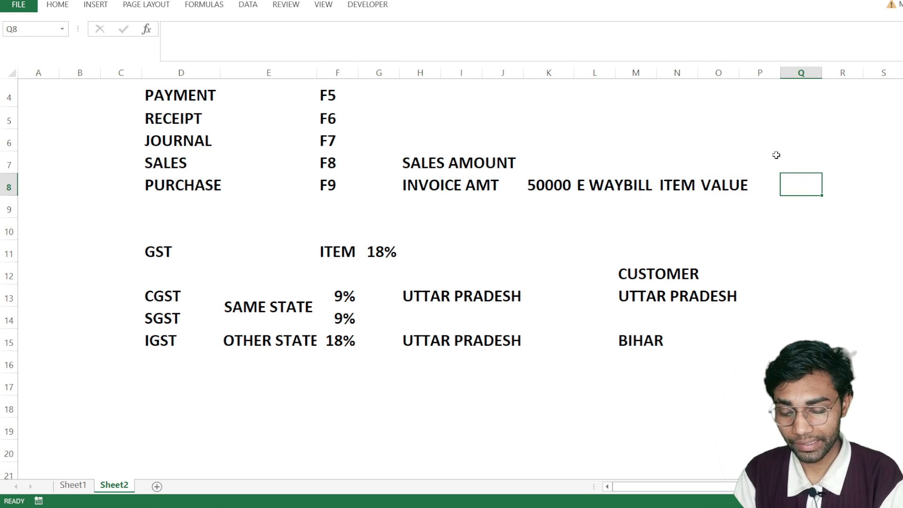
{"action": "type", "text": "DI"}
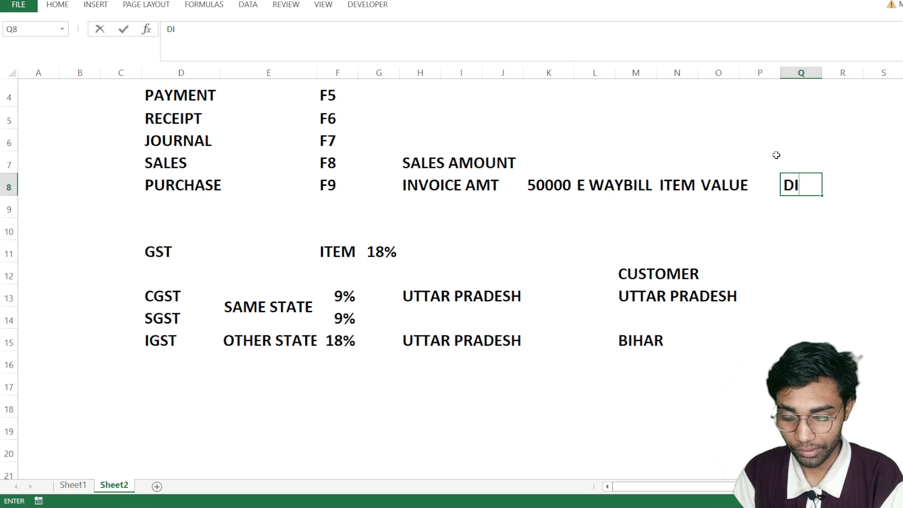
{"action": "key", "text": "BackSpace"}
{"action": "type", "text": "ESTINATIO"}
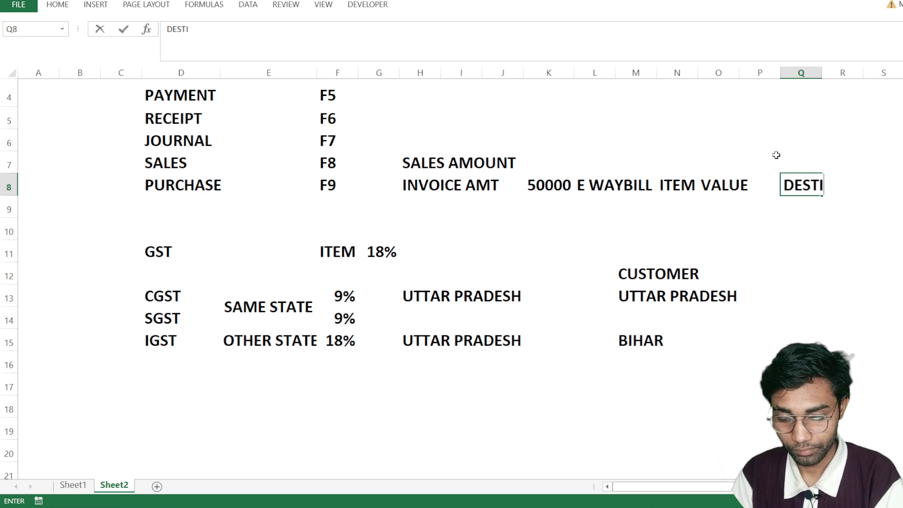
{"action": "type", "text": "N"}
{"action": "key", "text": "Return"}
- Enter KM in T8, following DESTINATION on the E WAYBILL row
{"action": "key", "text": "Down"}
{"action": "key", "text": "Up"}
{"action": "key", "text": "Up"}
{"action": "key", "text": "Right"}
{"action": "key", "text": "Right"}
{"action": "key", "text": "Right"}
{"action": "key", "text": "Right"}
{"action": "key", "text": "Right"}
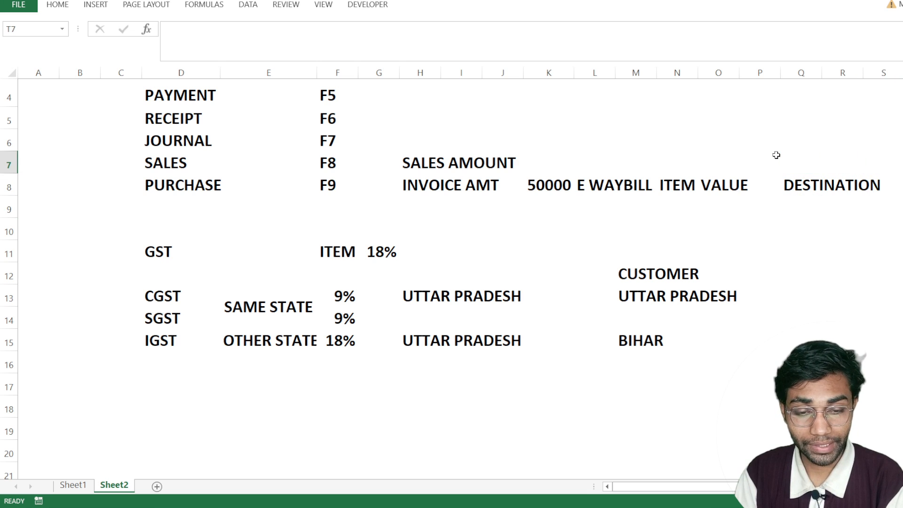
{"action": "key", "text": "Down"}
{"action": "key", "text": "Down"}
{"action": "key", "text": "Left"}
{"action": "key", "text": "Left"}
{"action": "key", "text": "Up"}
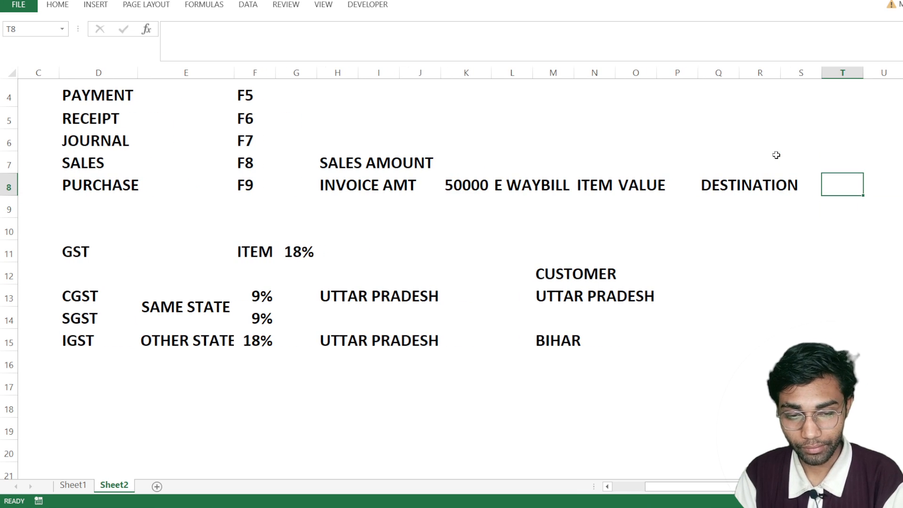
{"action": "type", "text": "KM"}
{"action": "key", "text": "Return"}
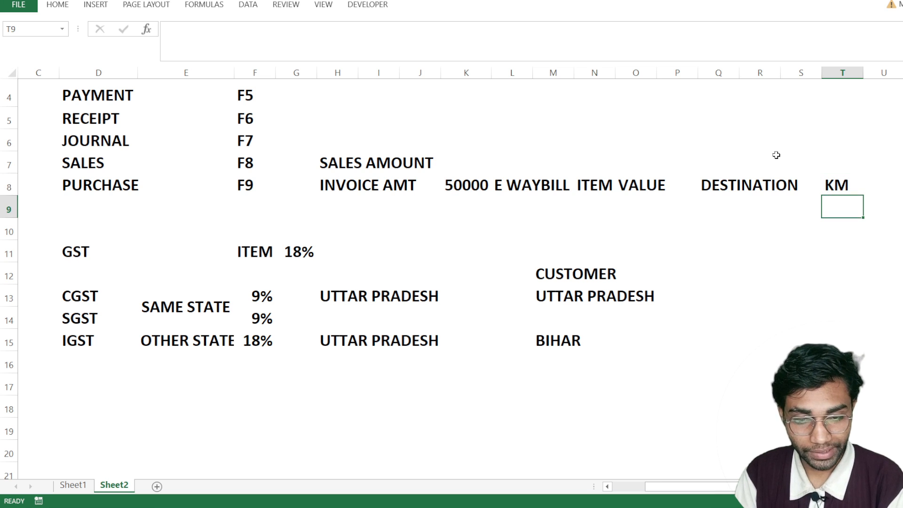
{"action": "key", "text": "Up"}
{"action": "key", "text": "Right"}
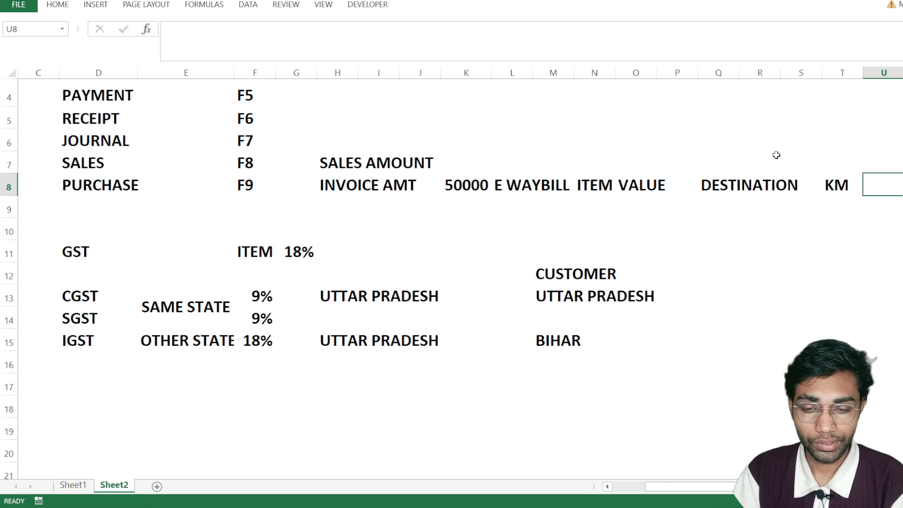
{"action": "key", "text": "Left"}
{"action": "key", "text": "Left"}
{"action": "key", "text": "Left"}
{"action": "key", "text": "Left"}
{"action": "key", "text": "Left"}
{"action": "key", "text": "Left"}
{"action": "key", "text": "Left"}
{"action": "key", "text": "Left"}
{"action": "key", "text": "Left"}
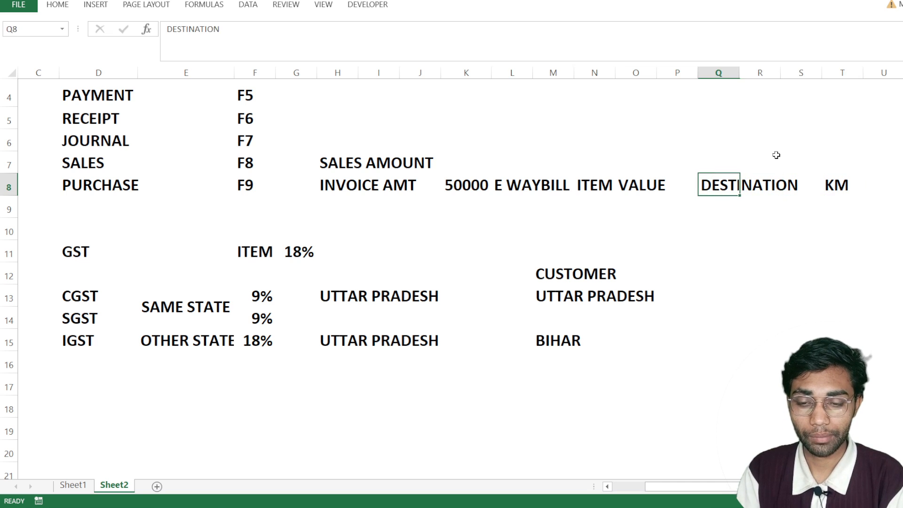
{"action": "key", "text": "Left"}
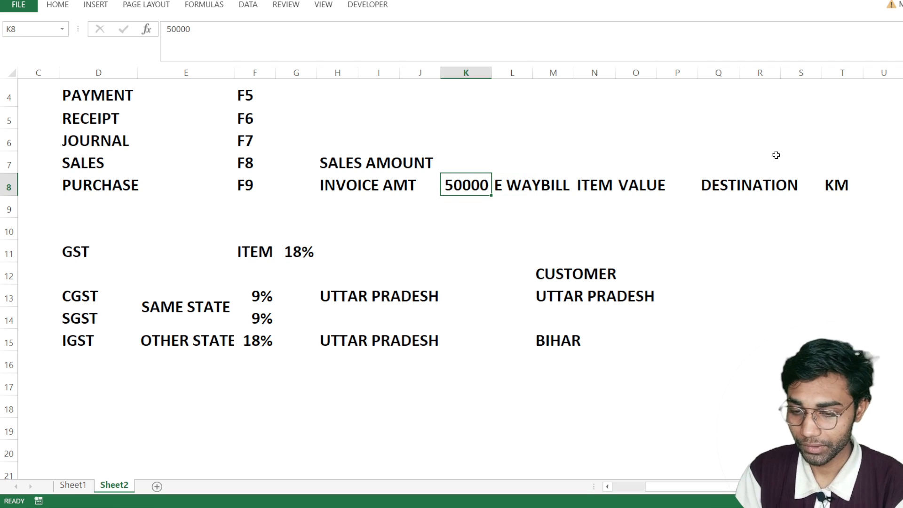
- Switch to TallyPrime and choose ABC PVT LTD as the party account of the new sales voucher
{"action": "key", "text": "alt+Tab"}
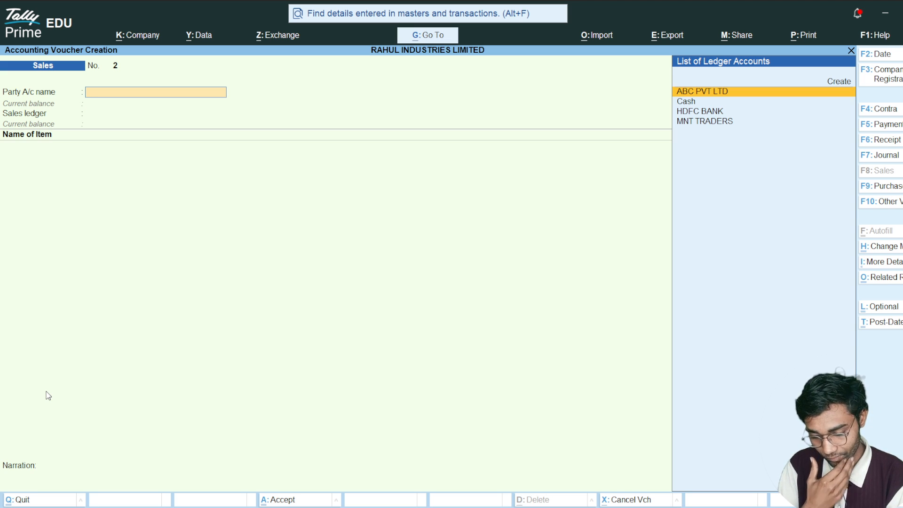
{"action": "key", "text": "alt+Tab"}
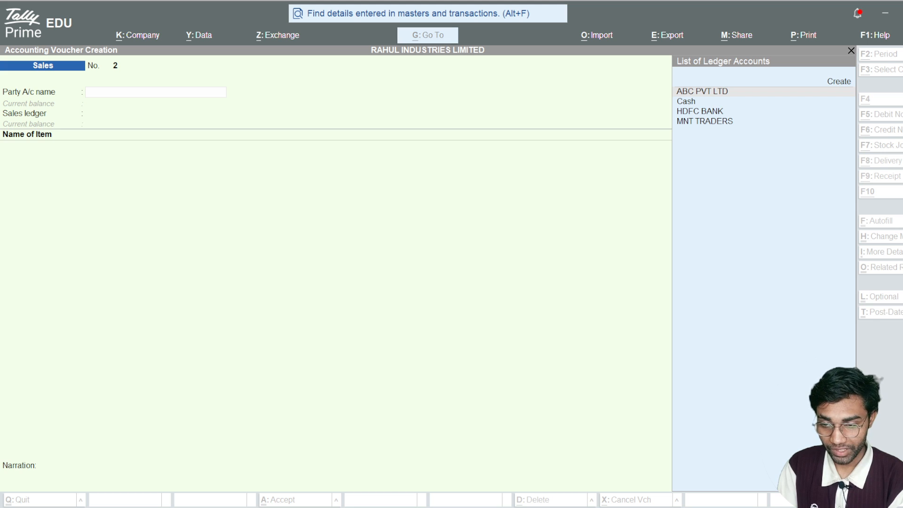
{"action": "left_click", "coordinate": [47, 395]}
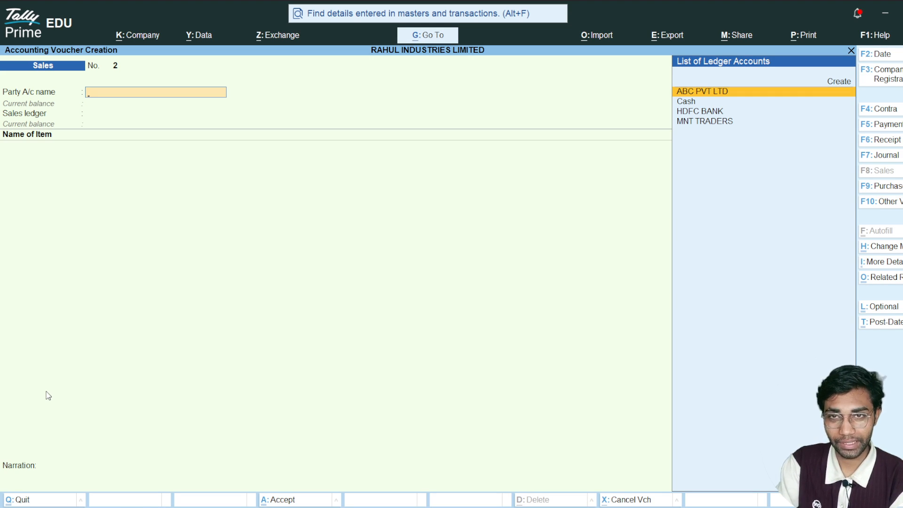
{"action": "key", "text": "Down"}
{"action": "key", "text": "Up"}
{"action": "key", "text": "Return"}
- Leave the dispatch document number blank and set the dispatch details to BY ROAD with destination NAINI
{"action": "key", "text": "Return"}
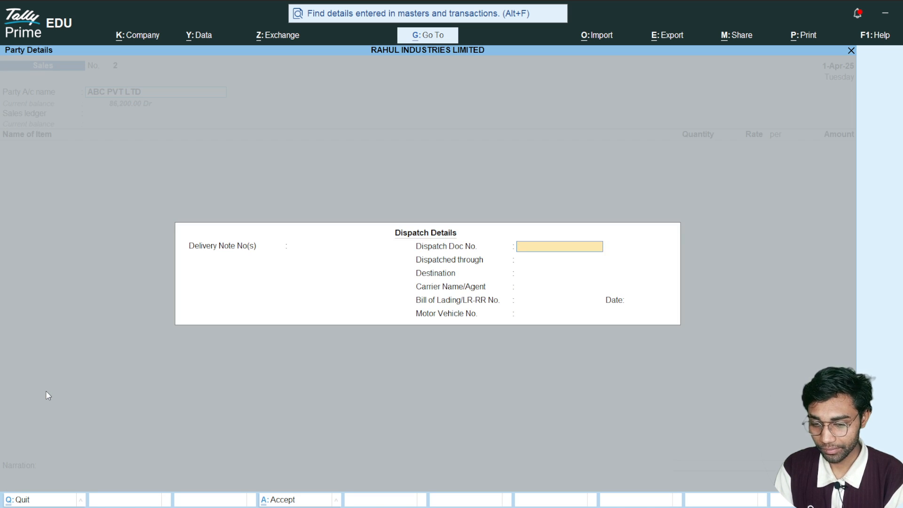
{"action": "key", "text": "Return"}
{"action": "type", "text": "B RO"}
{"action": "key", "text": "BackSpace"}
{"action": "key", "text": "BackSpace"}
{"action": "key", "text": "BackSpace"}
{"action": "type", "text": "Y ROA"}
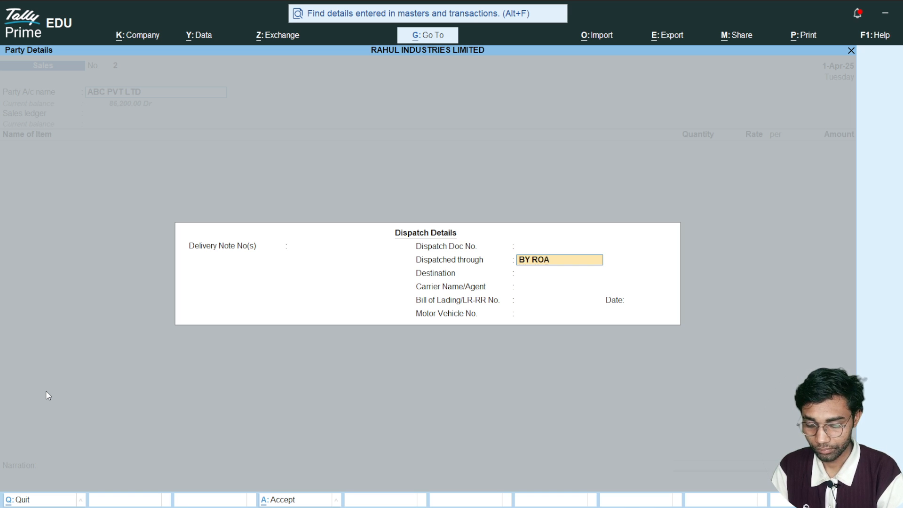
{"action": "type", "text": "D"}
{"action": "key", "text": "Return"}
{"action": "type", "text": "NANI"}
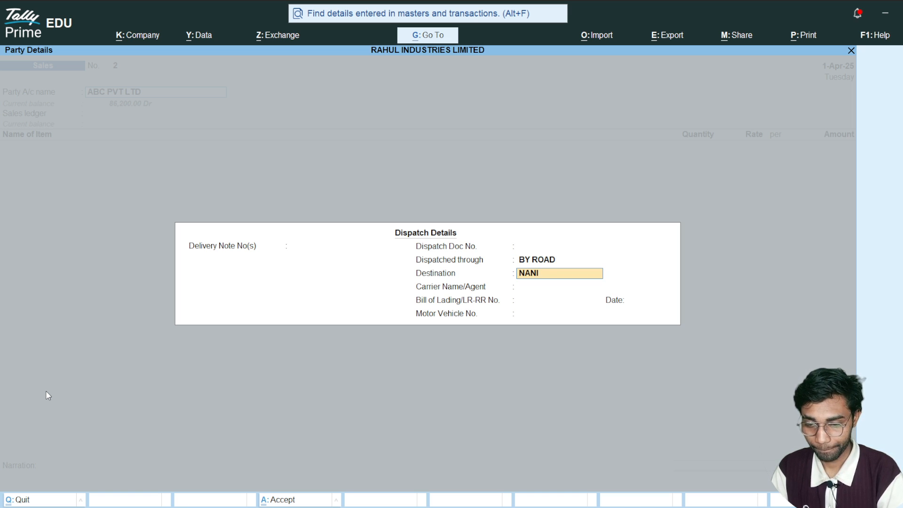
{"action": "key", "text": "BackSpace"}
{"action": "type", "text": "IN"}
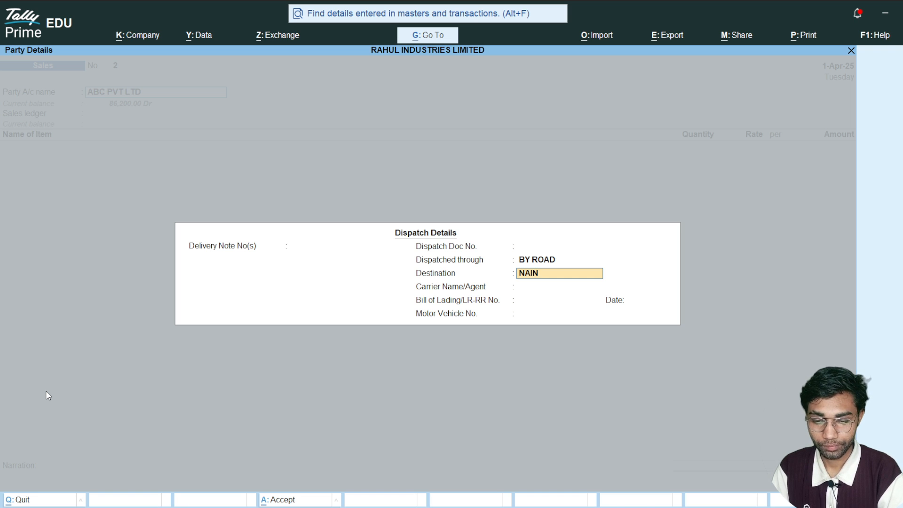
{"action": "key", "text": "Return"}
- Set the carrier to MOHAN TRANSPORT and the bill of lading number to 525, dated 1-Apr-25
{"action": "type", "text": "MOHAN TRANSPORT"}
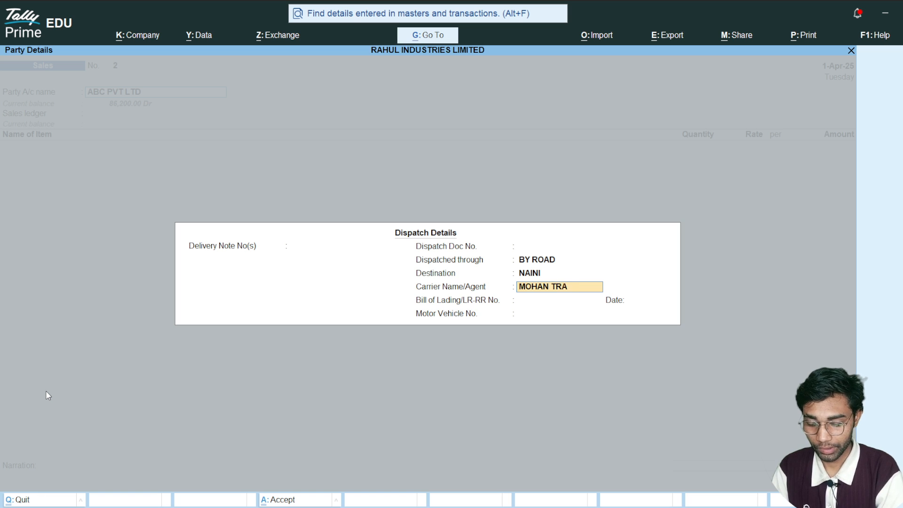
{"action": "key", "text": "Return"}
{"action": "type", "text": "525"}
{"action": "key", "text": "Return"}
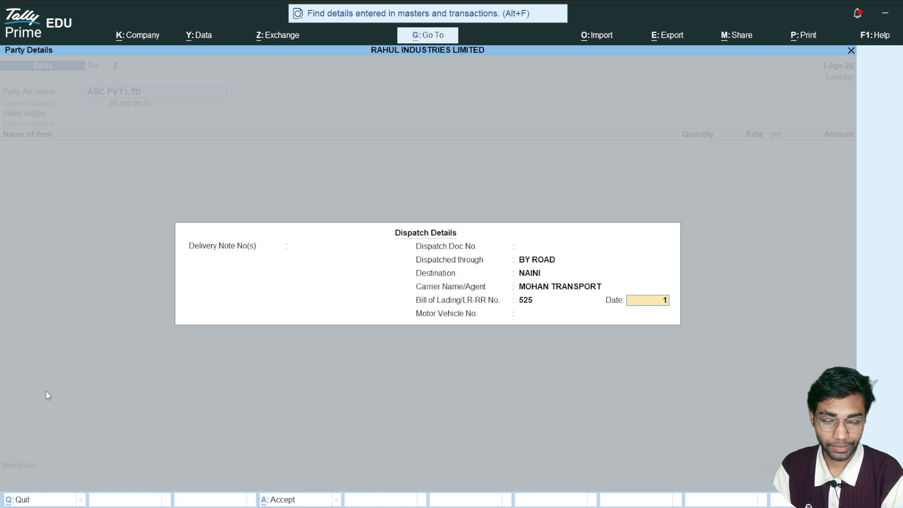
{"action": "type", "text": "1"}
{"action": "key", "text": "Return"}
- Enter the motor vehicle number and accept the voucher's dispatch and party details
{"action": "type", "text": "BR"}
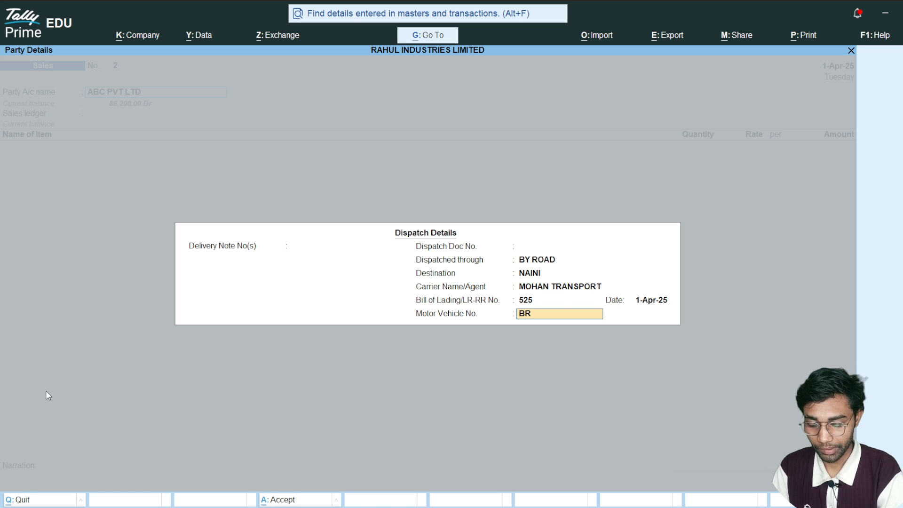
{"action": "type", "text": "4565BD"}
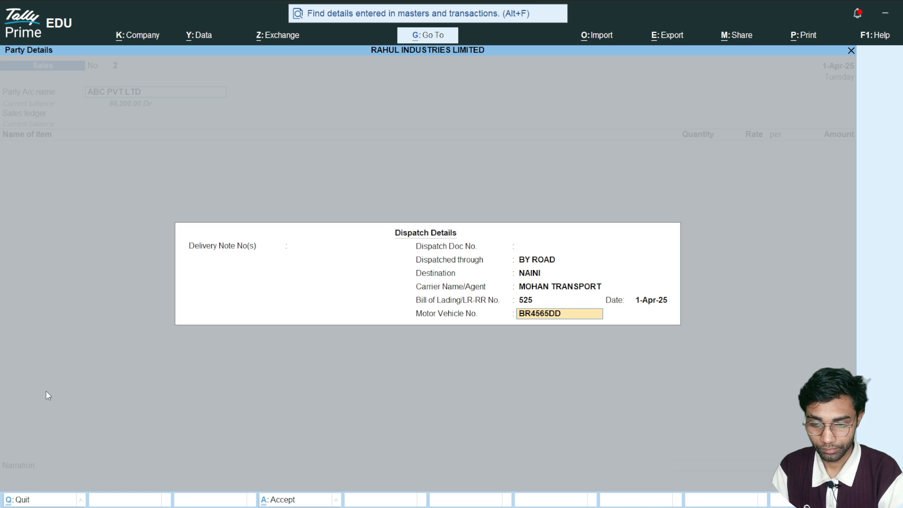
{"action": "key", "text": "Return"}
{"action": "key", "text": "ctrl+a"}
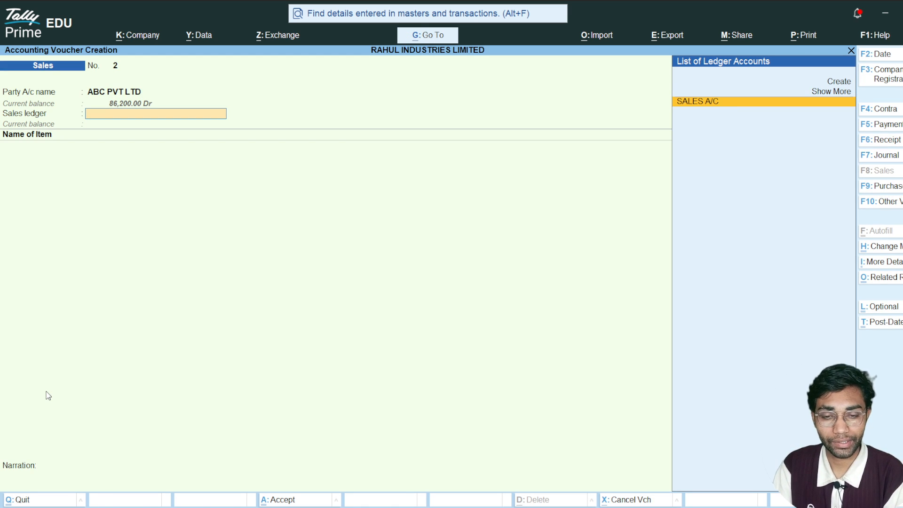
- Choose SALES A/C as the sales ledger and add 26 K.G of MS BEAM at a rate of 3,600
{"action": "key", "text": "Return"}
{"action": "key", "text": "Down"}
{"action": "key", "text": "Return"}
{"action": "key", "text": "Return"}
{"action": "type", "text": "26"}
- Add the OUTPUT CGST and OUTPUT SGST ledgers at 9% below the MS BEAM line
{"action": "key", "text": "Return"}
{"action": "key", "text": "Return"}
{"action": "key", "text": "Return"}
{"action": "key", "text": "Return"}
{"action": "type", "text": "CGS"}
{"action": "key", "text": "Return"}
{"action": "type", "text": "SGS"}
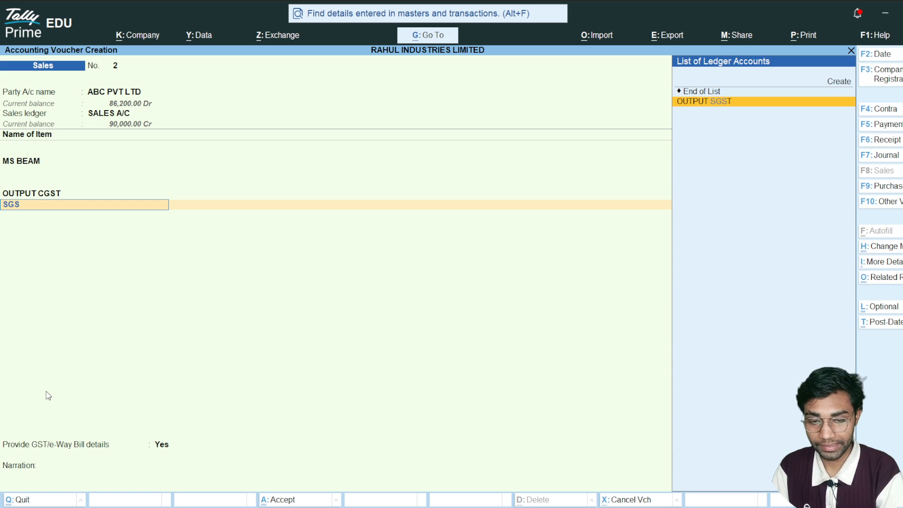
{"action": "key", "text": "Return"}
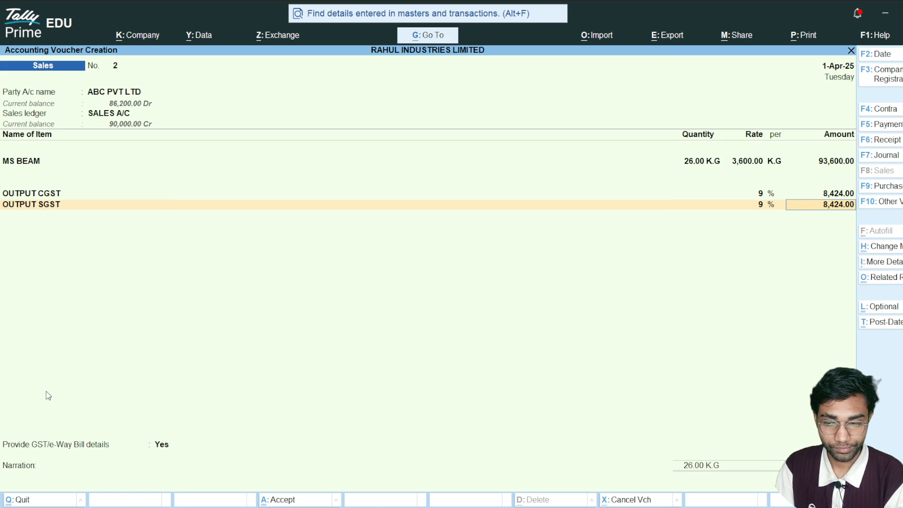
- Accept the sales voucher's tax amounts, keep its GST/e-Way Bill details at Yes and leave the narration blank
{"action": "key", "text": "Return"}
{"action": "key", "text": "Return"}
{"action": "key", "text": "Return"}
{"action": "key", "text": "Return"}
{"action": "key", "text": "Return"}
{"action": "key", "text": "Return"}
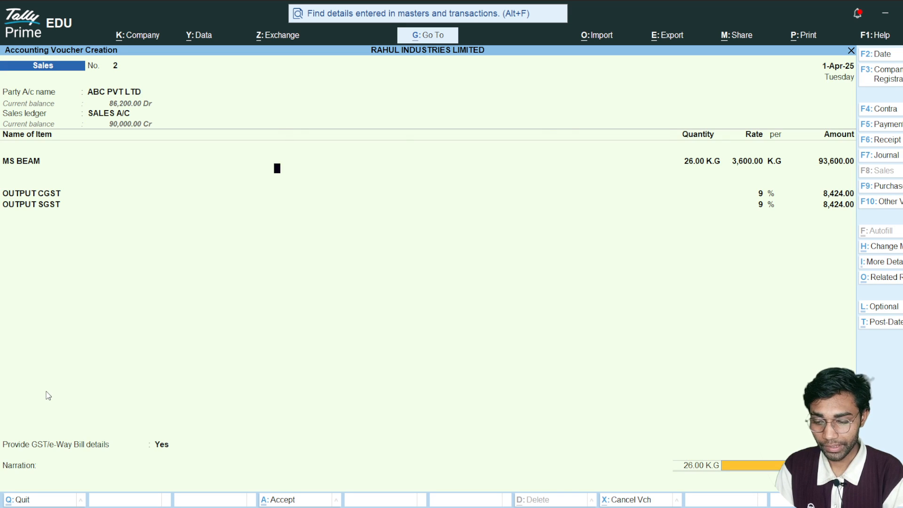
{"action": "key", "text": "Return"}
{"action": "key", "text": "Return"}
{"action": "key", "text": "Return"}
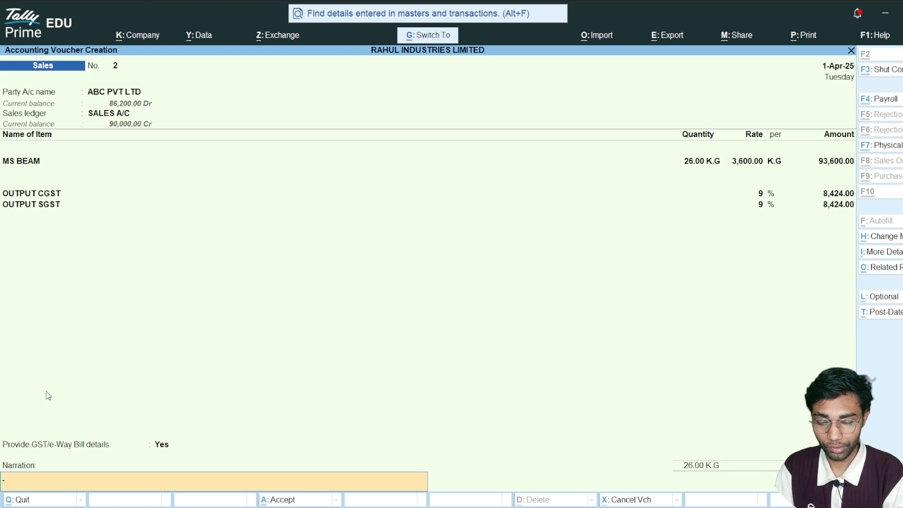
{"action": "key", "text": "Return"}
- Preview the tax invoice, examine its dispatch, item and tax details, and close the preview
{"action": "key", "text": "i"}
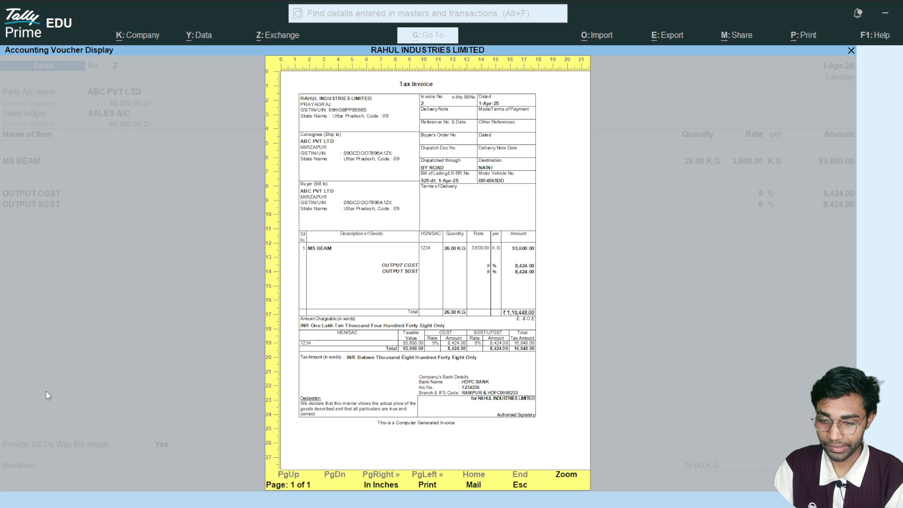
{"action": "scroll", "coordinate": [46, 395], "scroll_direction": "down", "scroll_amount": 5}
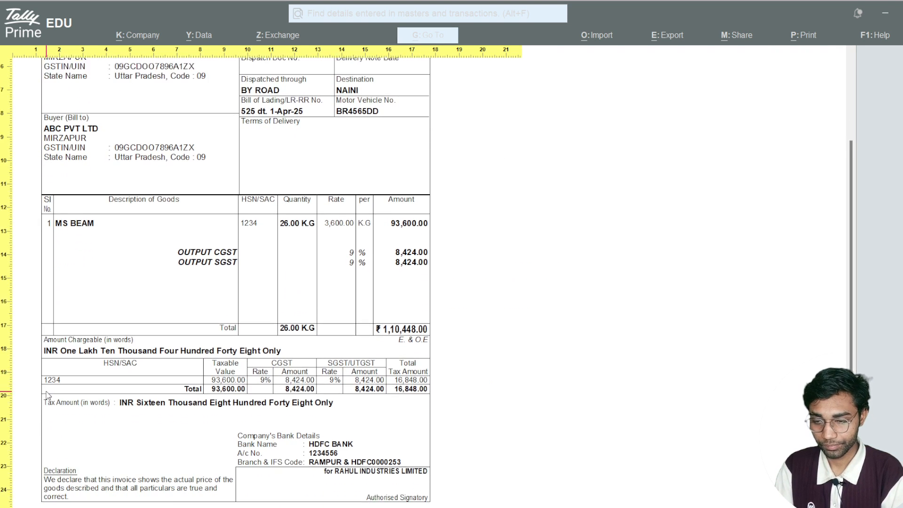
{"action": "scroll", "coordinate": [48, 395], "scroll_direction": "up", "scroll_amount": 5}
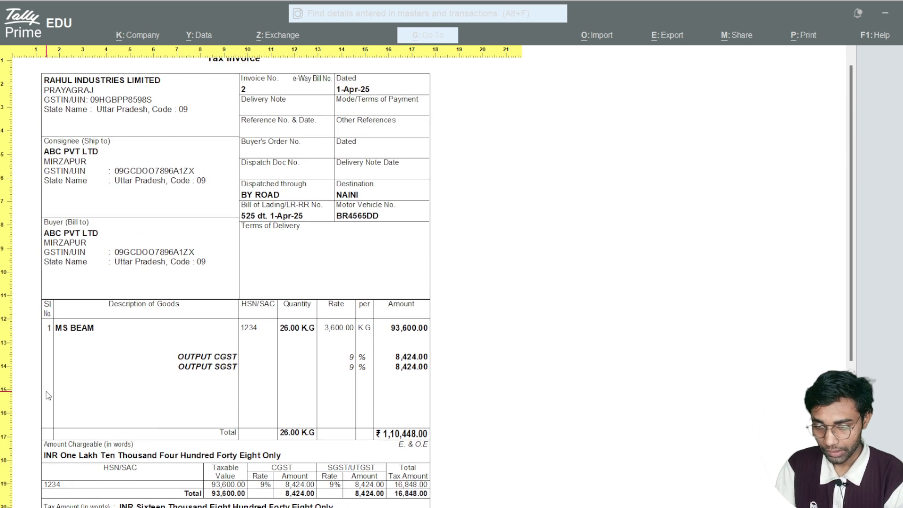
{"action": "key", "text": "Escape"}
{"action": "key", "text": "Escape"}
{"action": "key", "text": "Escape"}
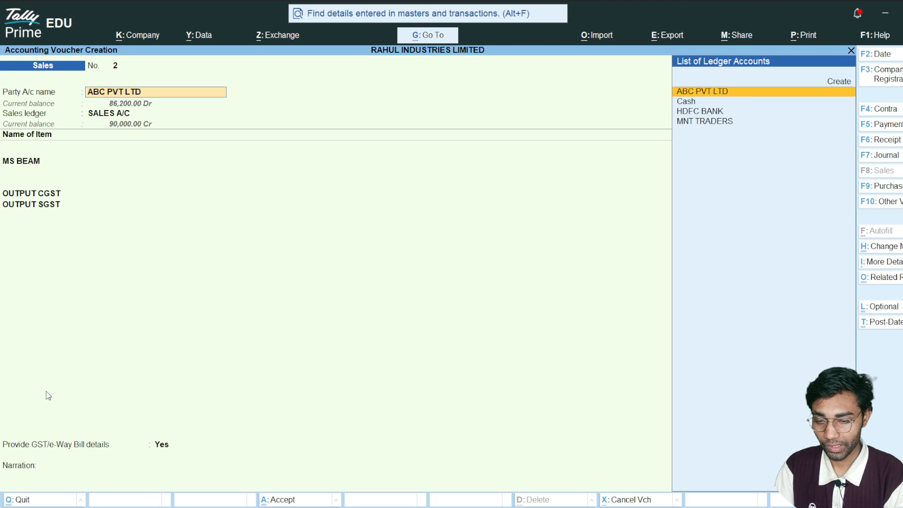
- Save the sales voucher without printing it and start a purchase voucher
{"action": "key", "text": "ctrl+a"}
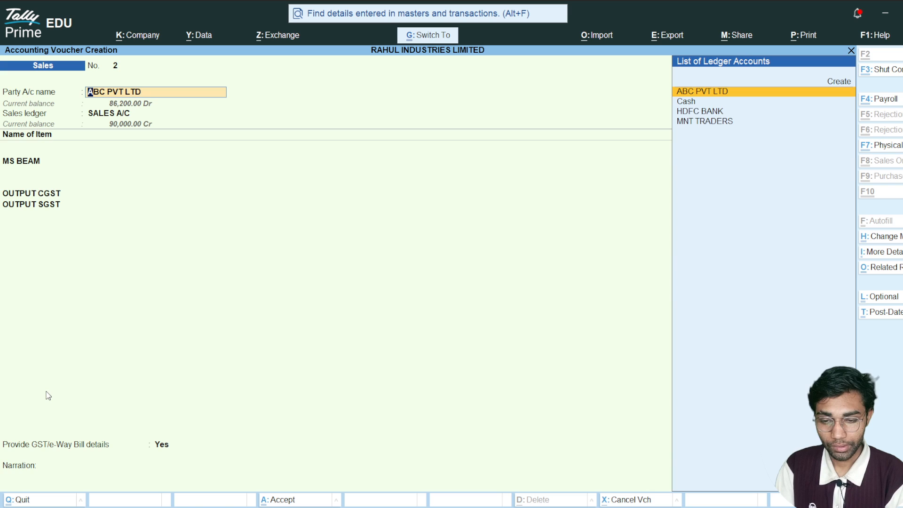
{"action": "key", "text": "n"}
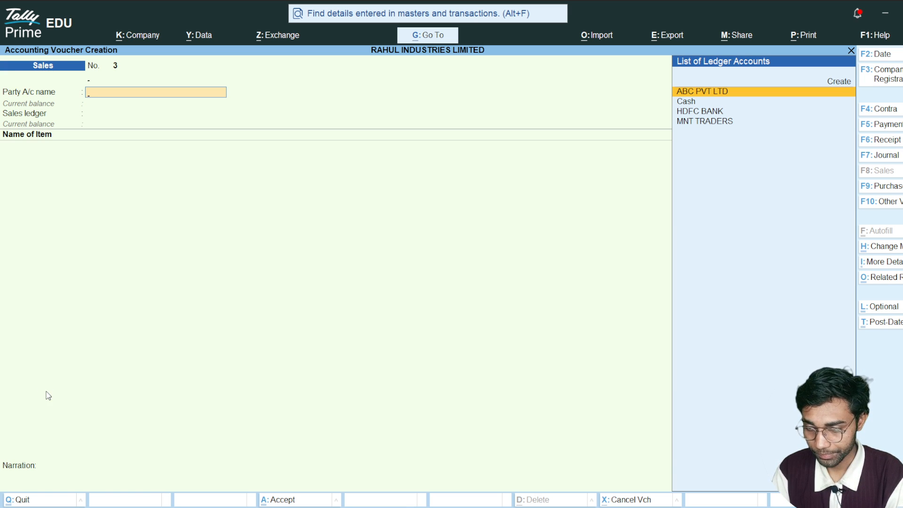
{"action": "key", "text": "F9"}
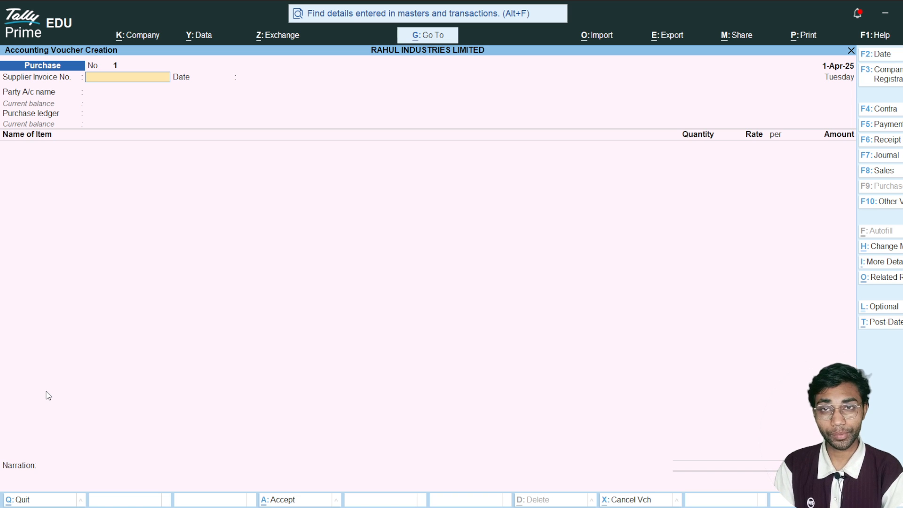
- Set the supplier invoice number to 123, dated 1-Apr-25, and choose MNT TRADERS as the party account
{"action": "type", "text": "123"}
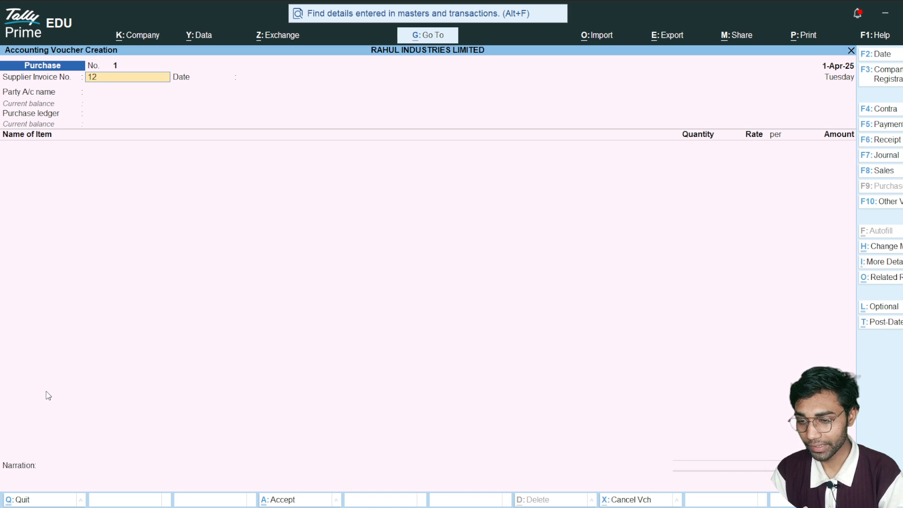
{"action": "key", "text": "Return"}
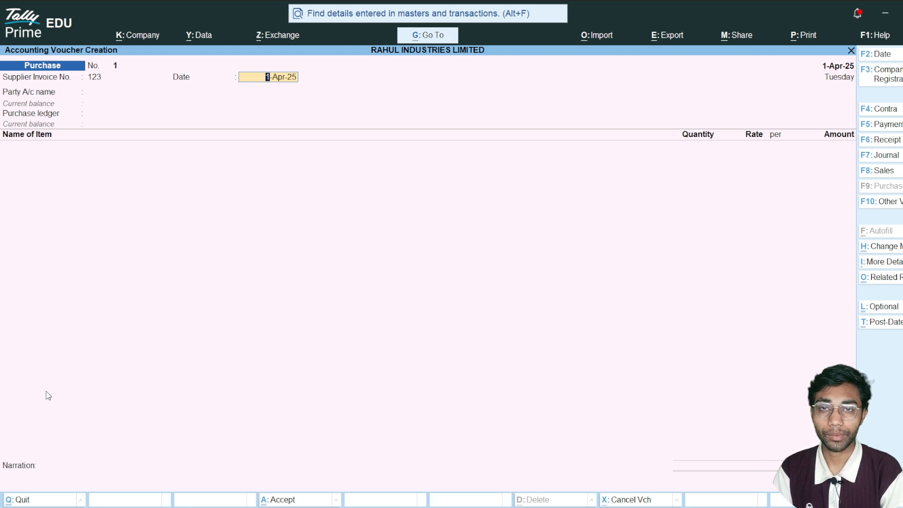
{"action": "key", "text": "Return"}
{"action": "key", "text": "Down"}
{"action": "key", "text": "Down"}
{"action": "key", "text": "Down"}
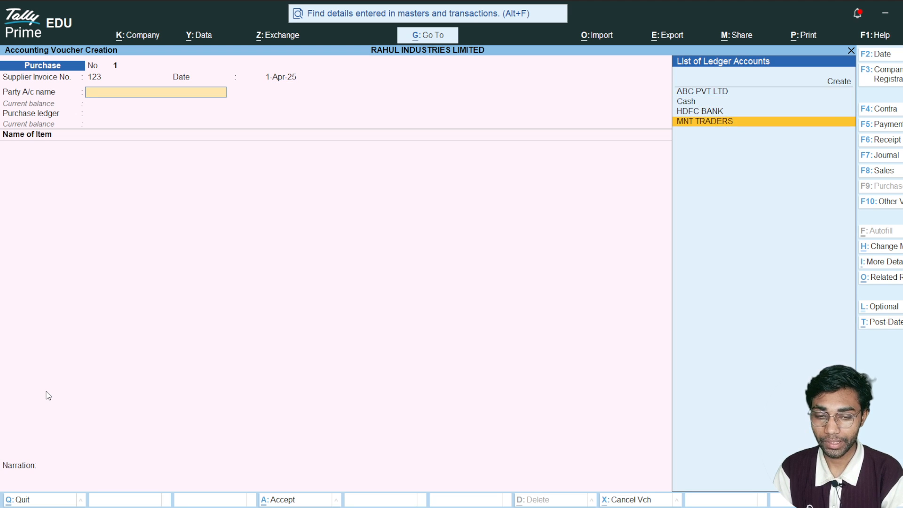
{"action": "key", "text": "Return"}
- Set the receipt details to dispatched through BY ROAD, leave the other fields blank and accept the party details
{"action": "key", "text": "Return"}
{"action": "key", "text": "Return"}
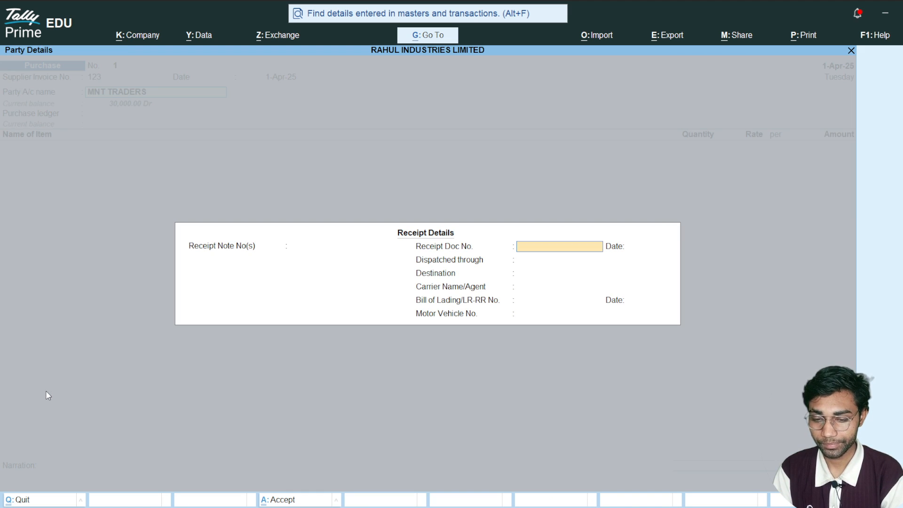
{"action": "key", "text": "Return"}
{"action": "type", "text": "BY ROAD"}
{"action": "key", "text": "Return"}
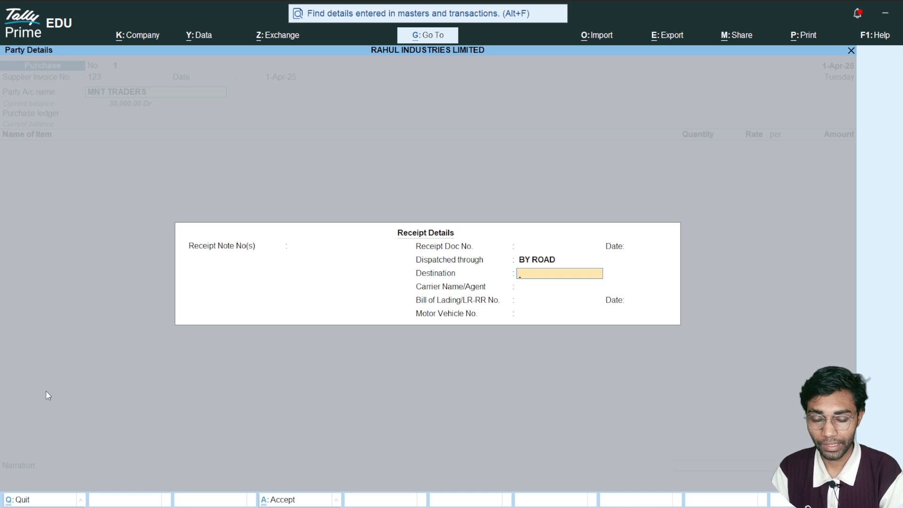
{"action": "key", "text": "Return"}
{"action": "key", "text": "Return"}
{"action": "key", "text": "Return"}
{"action": "key", "text": "Return"}
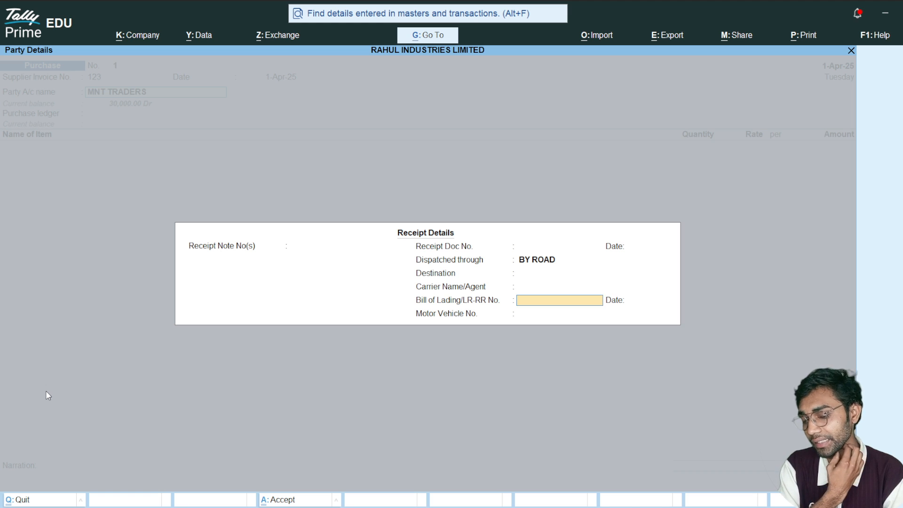
{"action": "key", "text": "Return"}
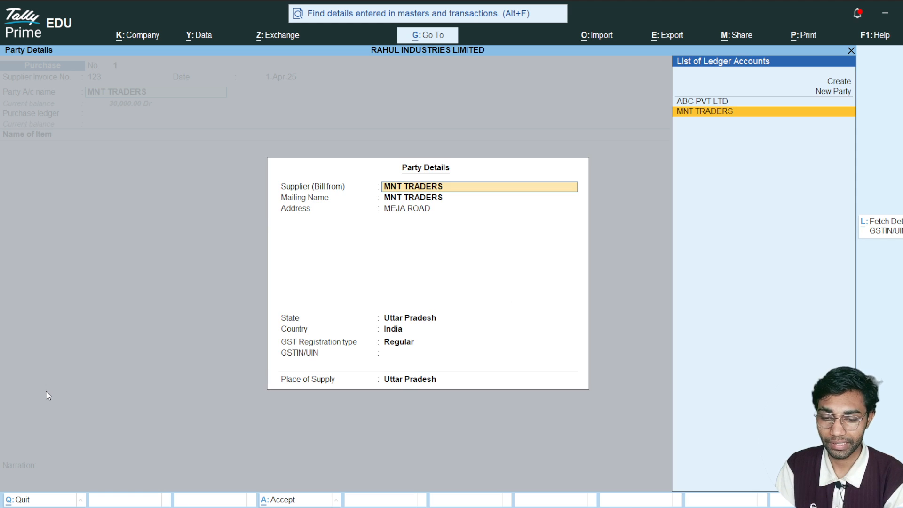
{"action": "key", "text": "ctrl+a"}
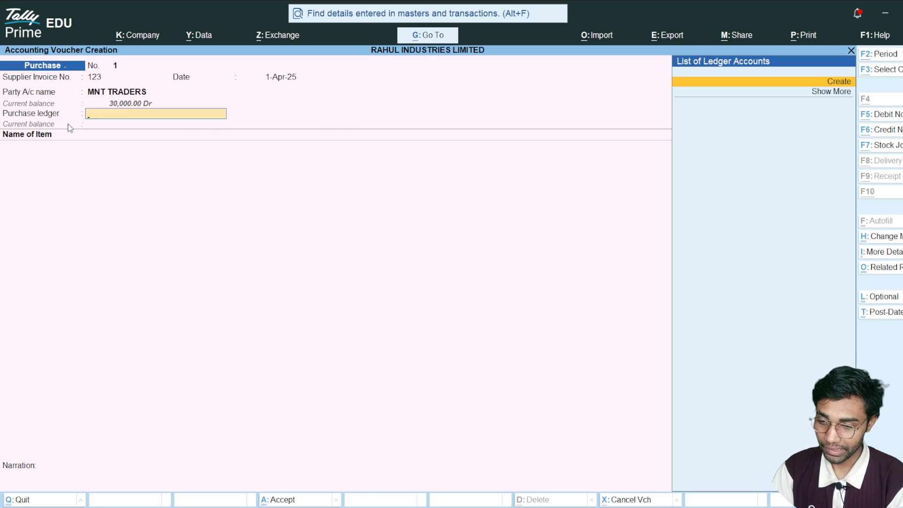
- Create a ledger named PURCHASE A/c under the Purchase Accounts group
{"action": "key", "text": "alt+c"}
{"action": "type", "text": "PURCHASE A/"}
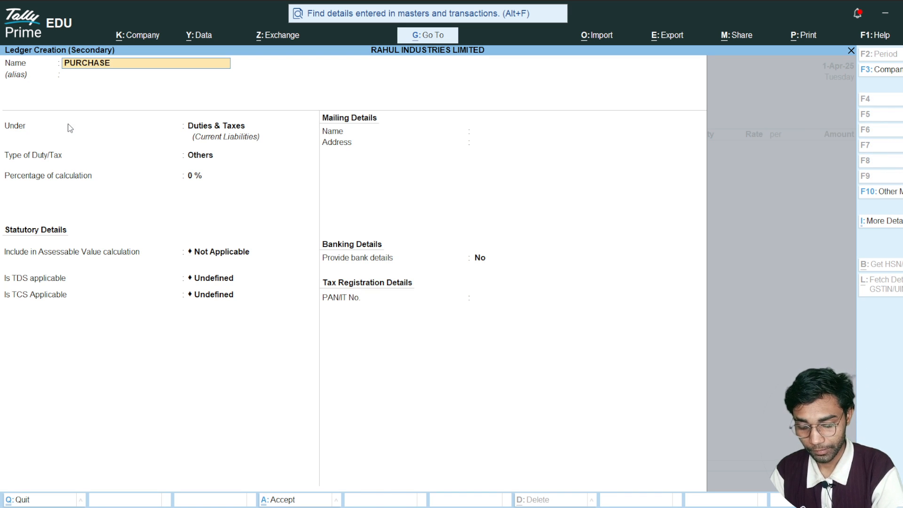
{"action": "key", "text": "Return"}
{"action": "key", "text": "Return"}
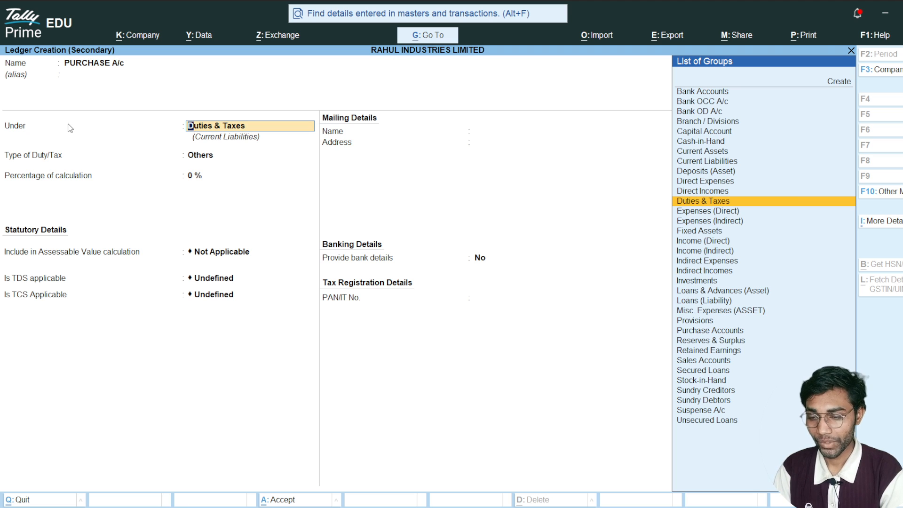
{"action": "type", "text": "PU"}
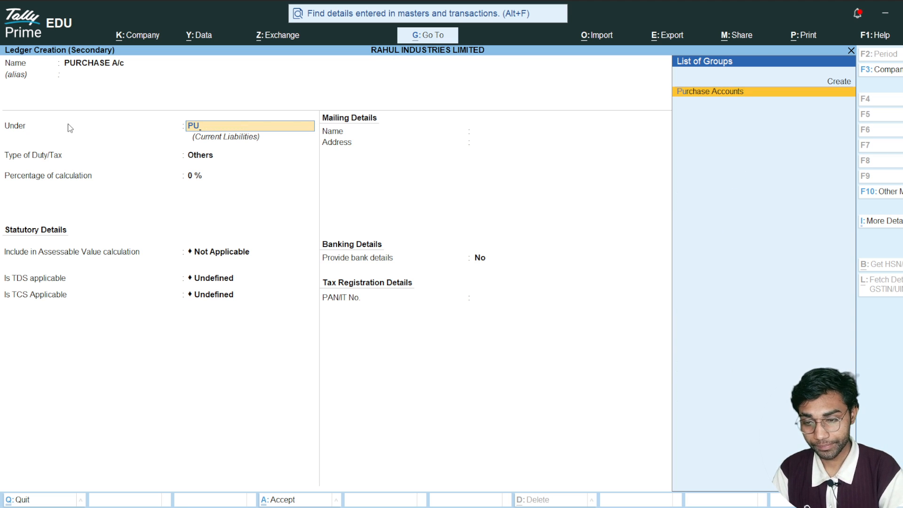
{"action": "key", "text": "Return"}
- Specify the ledger's GST rate details in place as Taxable at 18%, with Goods as the type of supply
{"action": "key", "text": "Return"}
{"action": "key", "text": "Return"}
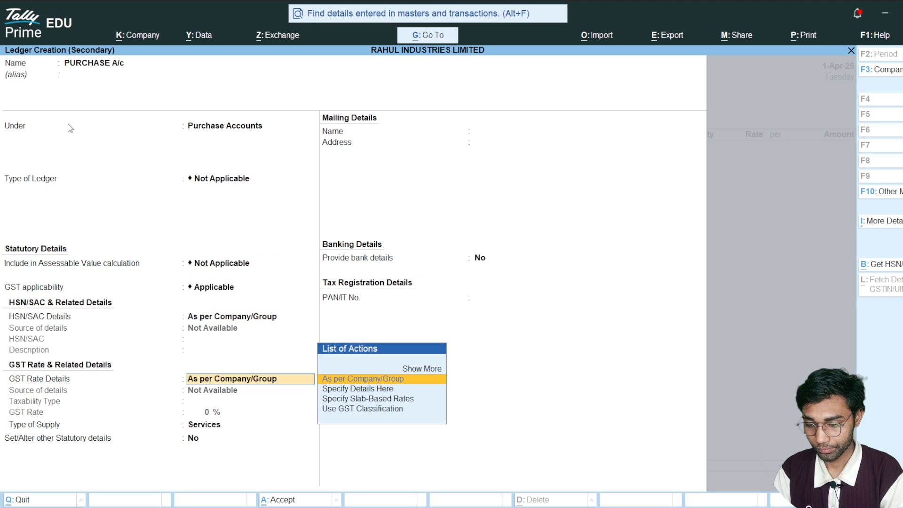
{"action": "key", "text": "Down"}
{"action": "key", "text": "Return"}
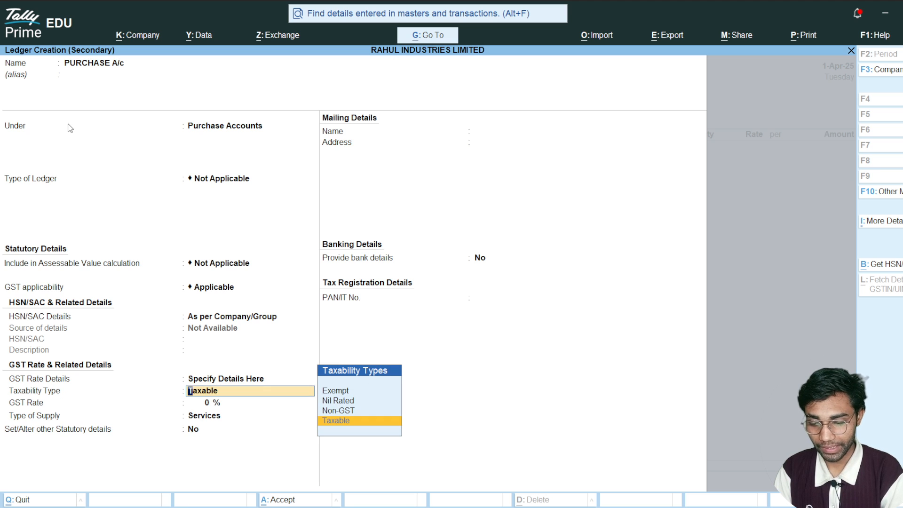
{"action": "key", "text": "Return"}
{"action": "type", "text": "18"}
{"action": "key", "text": "Return"}
{"action": "key", "text": "Up"}
{"action": "key", "text": "Return"}
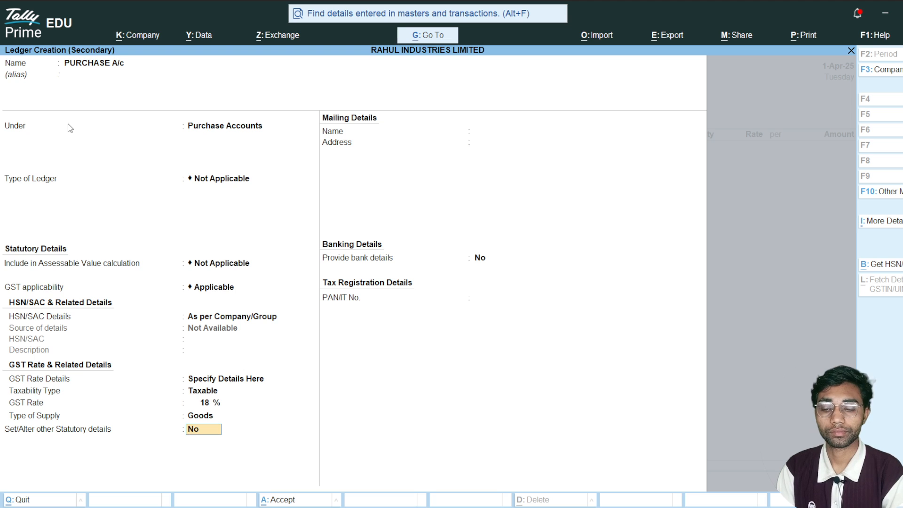
- Recheck the ledger's GST rate details, leave bank details at No and save PURCHASE A/c as the purchase ledger
{"action": "key", "text": "BackSpace"}
{"action": "key", "text": "BackSpace"}
{"action": "key", "text": "BackSpace"}
{"action": "key", "text": "BackSpace"}
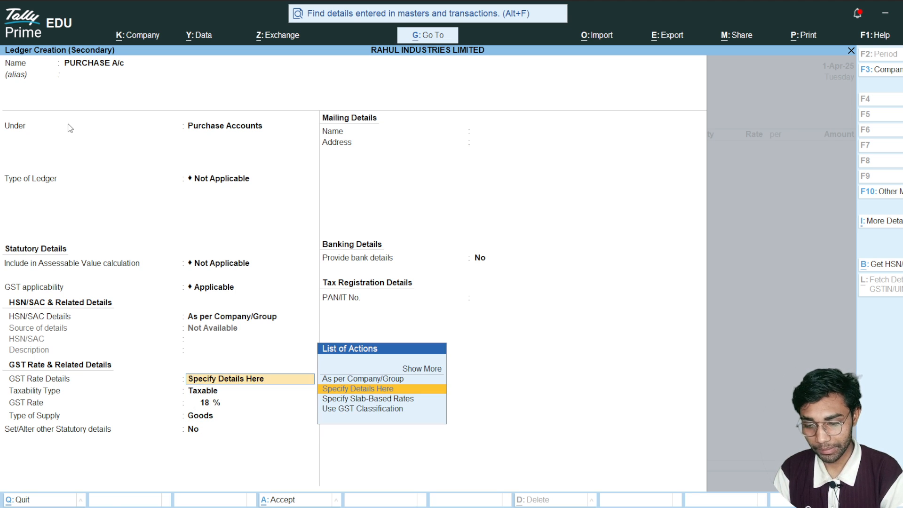
{"action": "key", "text": "Return"}
{"action": "key", "text": "Return"}
{"action": "key", "text": "Return"}
{"action": "key", "text": "Return"}
{"action": "key", "text": "Return"}
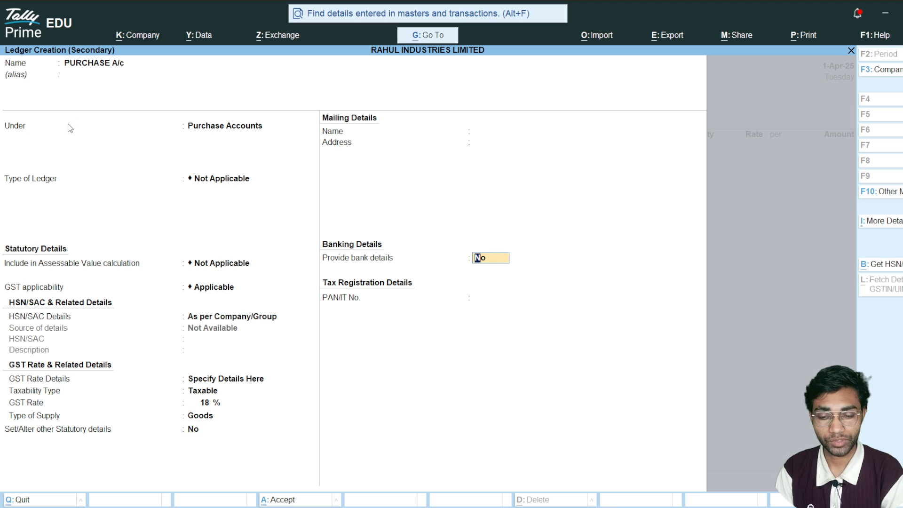
{"action": "key", "text": "Return"}
{"action": "key", "text": "Return"}
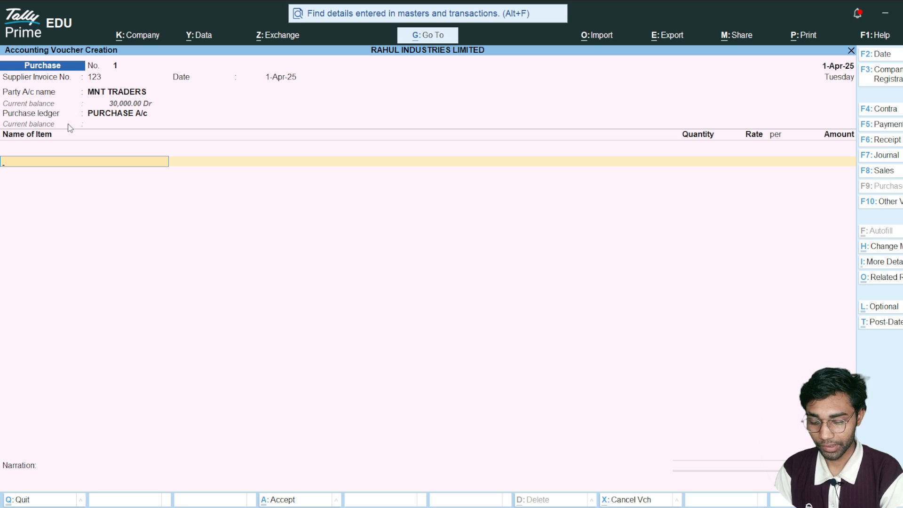
- Add 200 K.G of MS BILLET at a rate of 2,000 to the purchase voucher and end the item list
{"action": "type", "text": "B"}
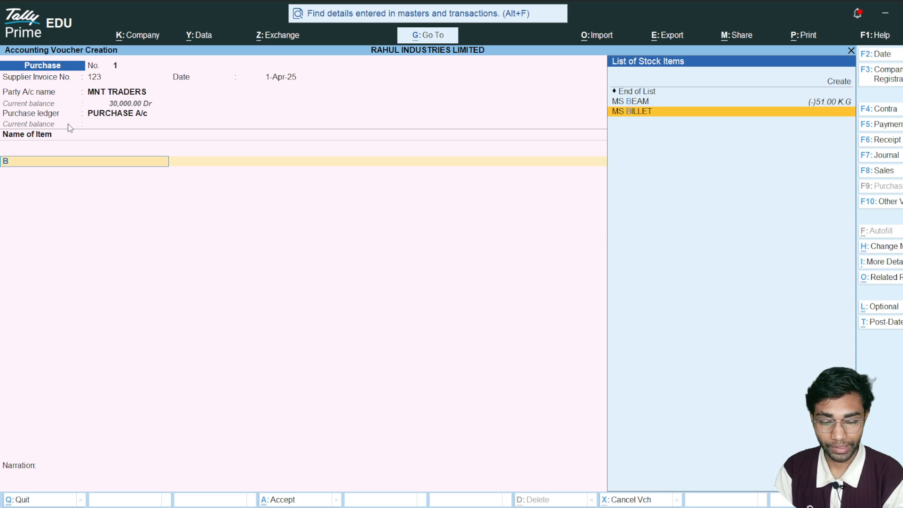
{"action": "key", "text": "Return"}
{"action": "key", "text": "Return"}
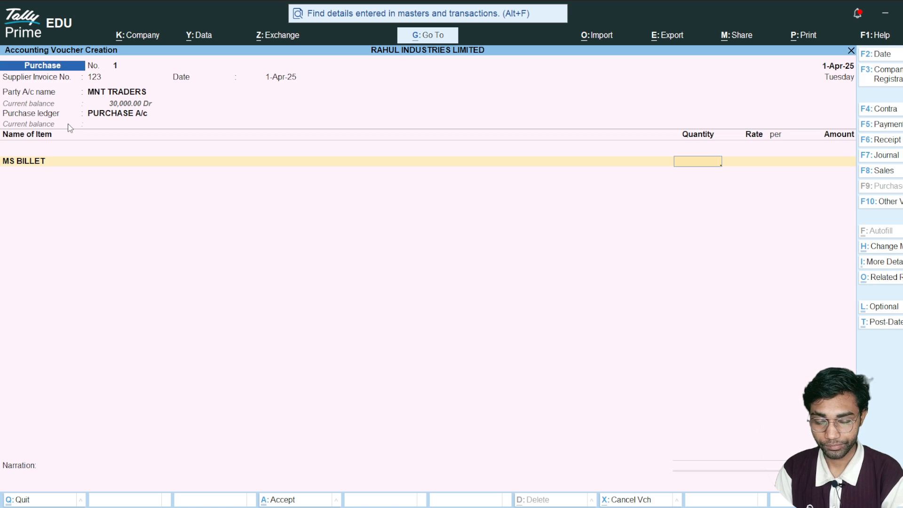
{"action": "type", "text": "200"}
{"action": "key", "text": "Return"}
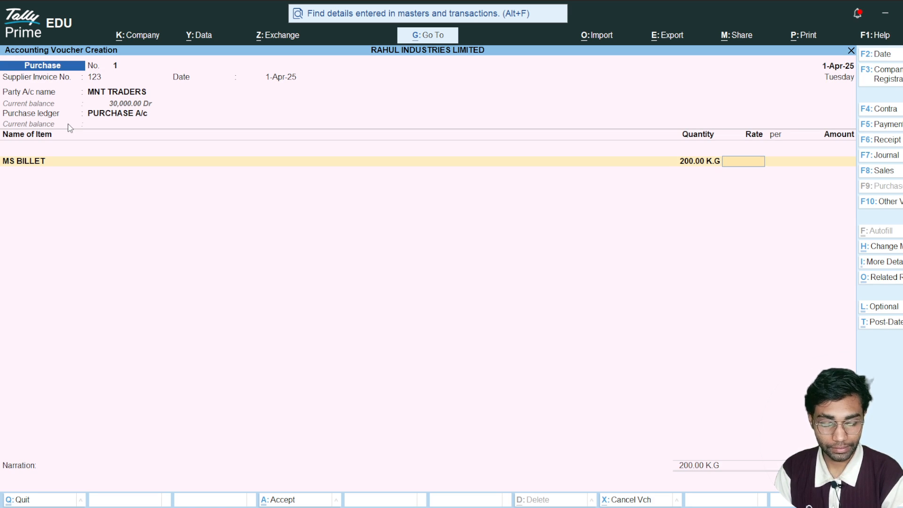
{"action": "type", "text": "2000"}
{"action": "key", "text": "Return"}
{"action": "key", "text": "Return"}
{"action": "key", "text": "Return"}
{"action": "key", "text": "Return"}
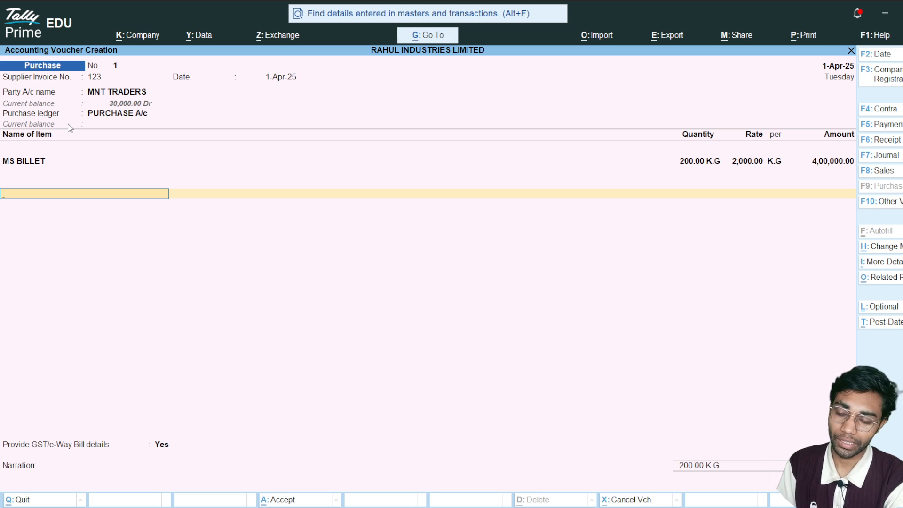
- Create a new ledger named INPUT CGST under the Duties & Taxes group from within the purchase voucher
{"action": "key", "text": "alt+c"}
{"action": "type", "text": "INU"}
{"action": "key", "text": "BackSpace"}
{"action": "type", "text": "P"}
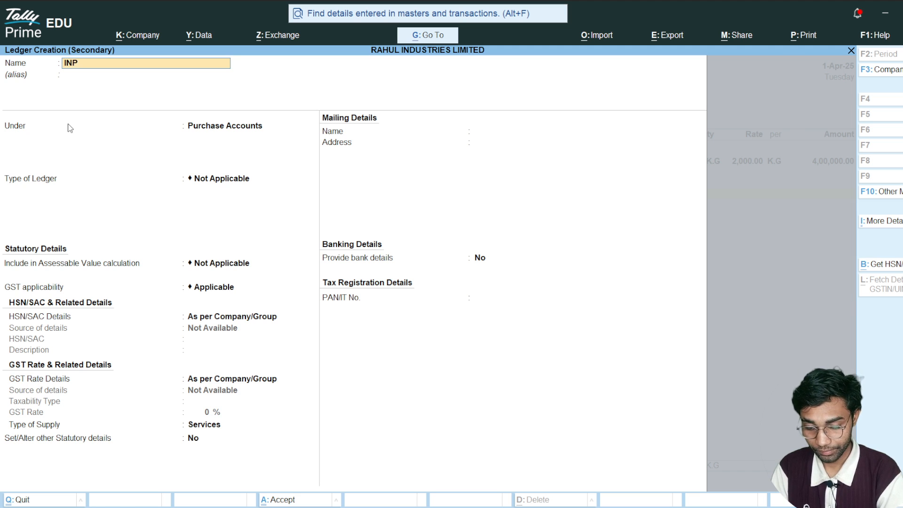
{"action": "type", "text": "UT CGST"}
{"action": "key", "text": "Return"}
{"action": "key", "text": "Return"}
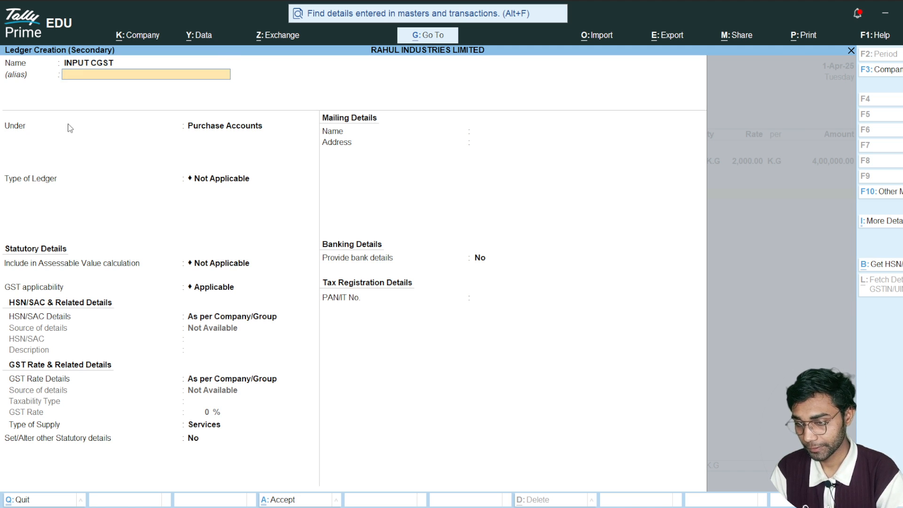
{"action": "type", "text": "DU"}
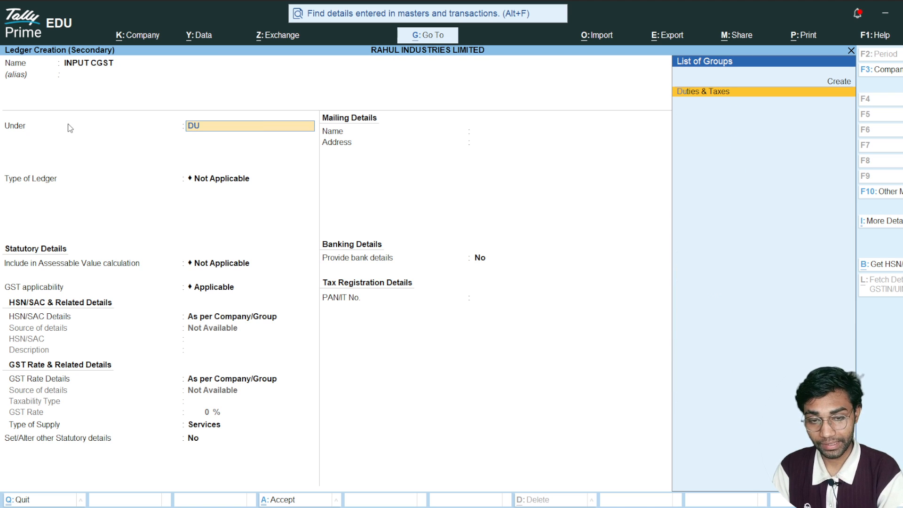
{"action": "key", "text": "Return"}
- Define INPUT CGST as a GST duty with tax type CGST at 9% and no rounding, then save it and apply it to the voucher
{"action": "key", "text": "Up"}
{"action": "key", "text": "Return"}
{"action": "key", "text": "Down"}
{"action": "key", "text": "Return"}
{"action": "type", "text": "9"}
{"action": "key", "text": "Return"}
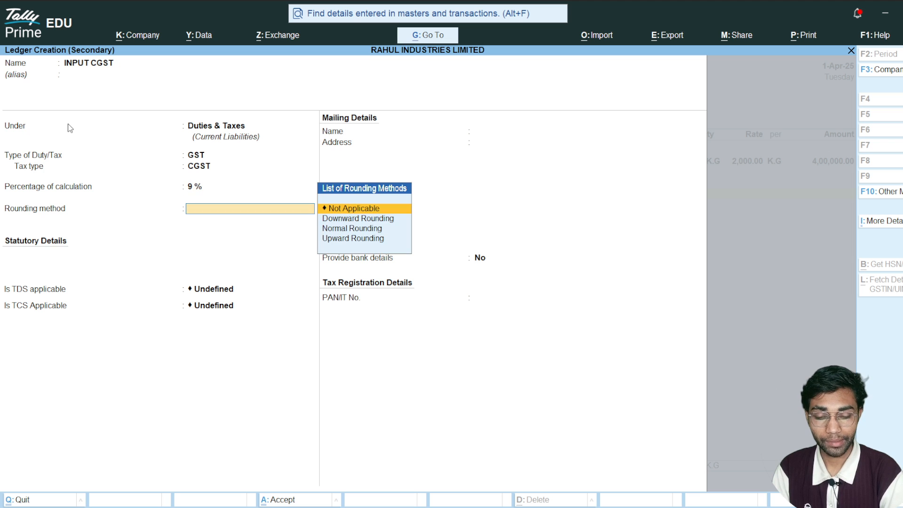
{"action": "key", "text": "Return"}
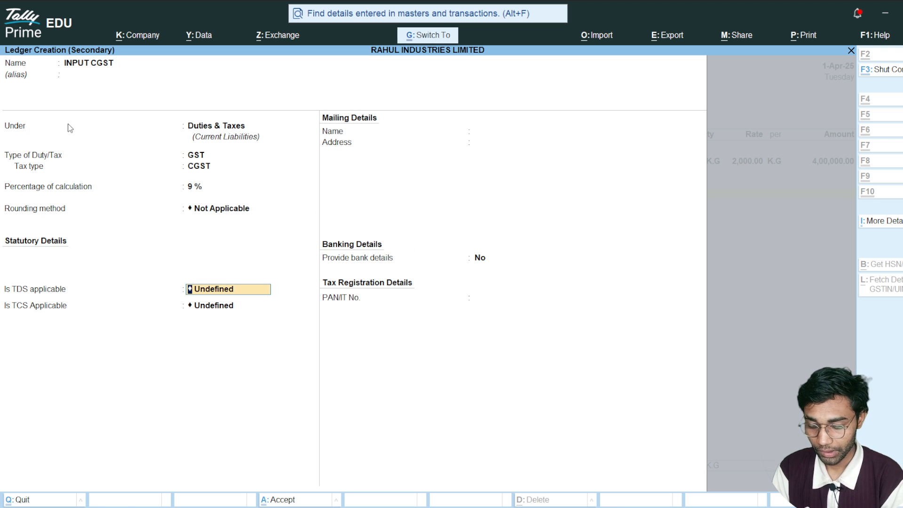
{"action": "key", "text": "ctrl+a"}
{"action": "key", "text": "Return"}
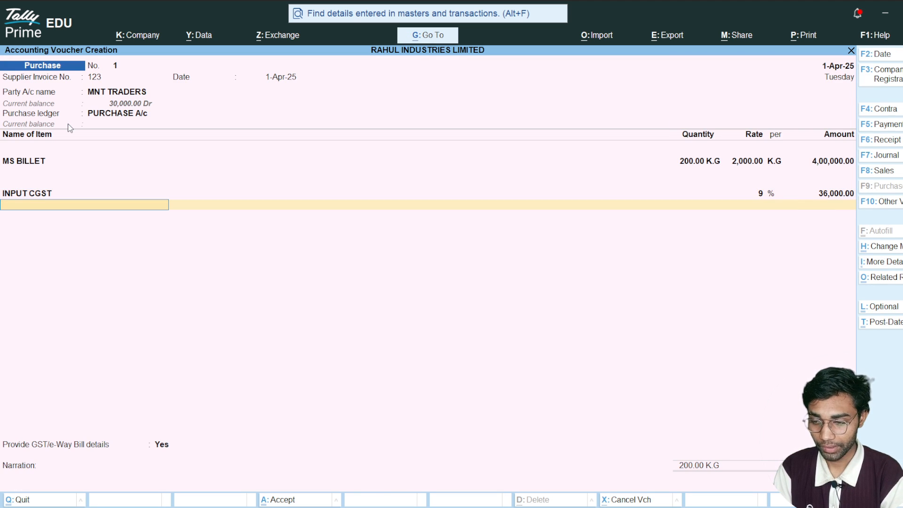
- Create another ledger named INPUT SGST, keeping it under the Duties & Taxes group
{"action": "key", "text": "alt+c"}
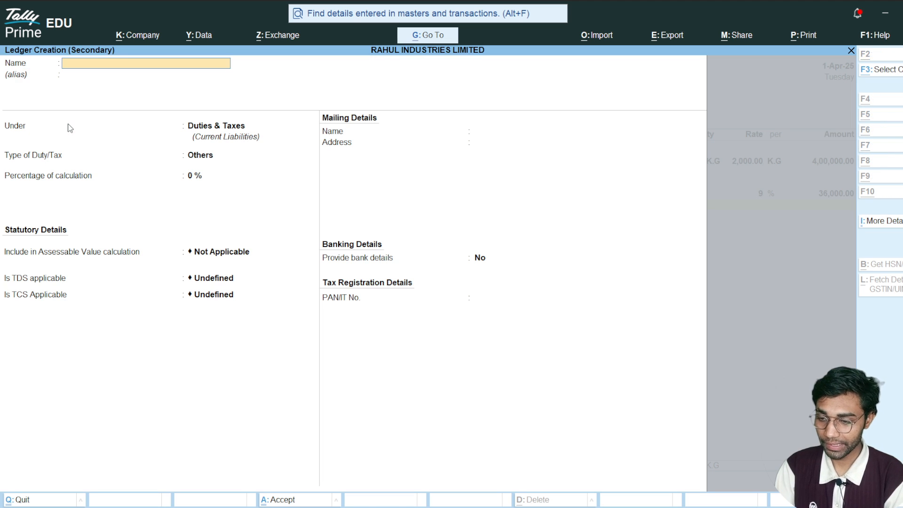
{"action": "type", "text": "INPUT SGST"}
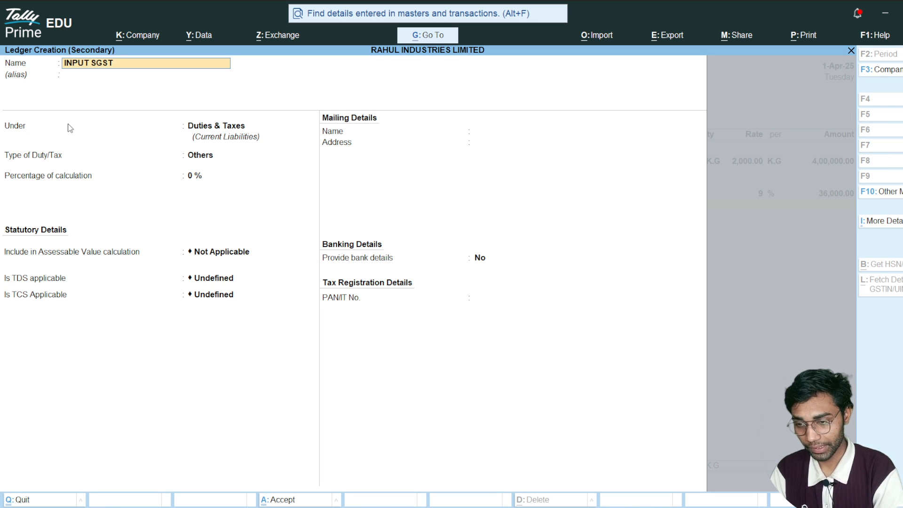
{"action": "key", "text": "Return"}
{"action": "key", "text": "Return"}
- Define INPUT SGST as a GST duty with tax type SGST/UTGST at 9% and no rounding, then save it and apply it to the voucher
{"action": "key", "text": "Return"}
{"action": "key", "text": "Down"}
{"action": "key", "text": "Up"}
{"action": "key", "text": "Up"}
{"action": "key", "text": "Return"}
{"action": "key", "text": "Down"}
{"action": "key", "text": "Down"}
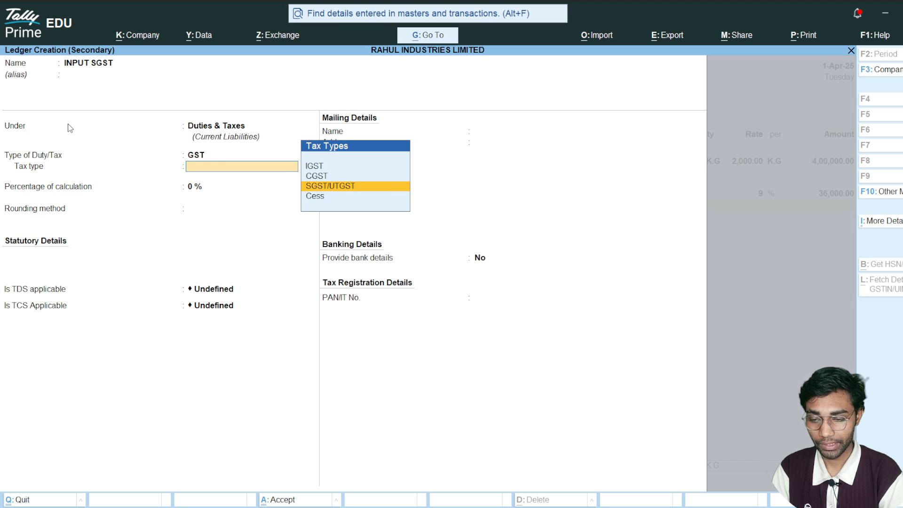
{"action": "key", "text": "Return"}
{"action": "type", "text": "9"}
{"action": "key", "text": "Return"}
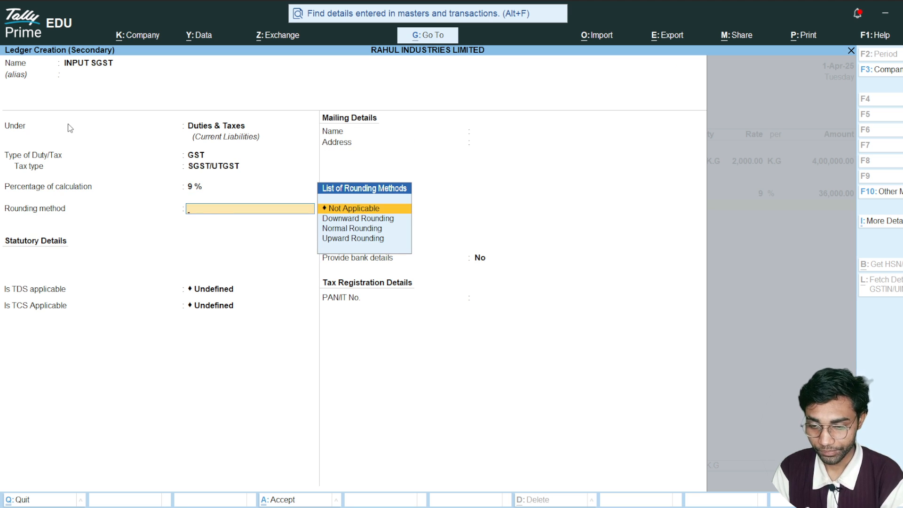
{"action": "key", "text": "Return"}
{"action": "key", "text": "ctrl+a"}
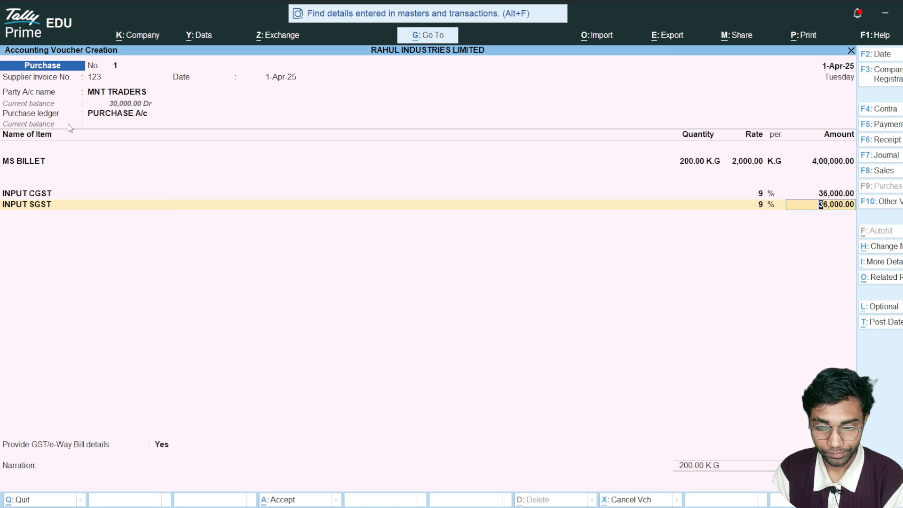
{"action": "key", "text": "Return"}
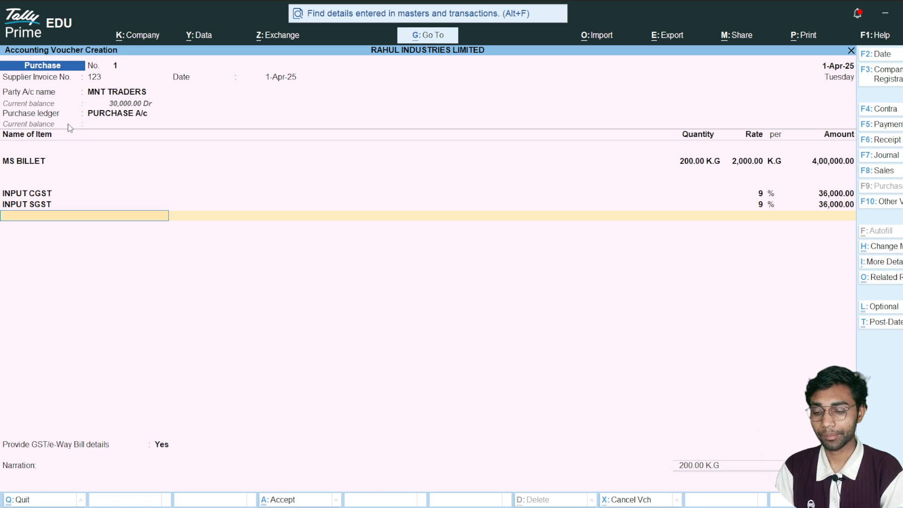
- End the tax ledger list, accept the GST details and the bill-wise New Ref 123, and save the purchase voucher without a narration
{"action": "key", "text": "Return"}
{"action": "key", "text": "Return"}
{"action": "key", "text": "Return"}
{"action": "key", "text": "Return"}
{"action": "key", "text": "Return"}
{"action": "key", "text": "Return"}
{"action": "key", "text": "Return"}
{"action": "key", "text": "Return"}
{"action": "key", "text": "Return"}
{"action": "key", "text": "Return"}
{"action": "key", "text": "Return"}
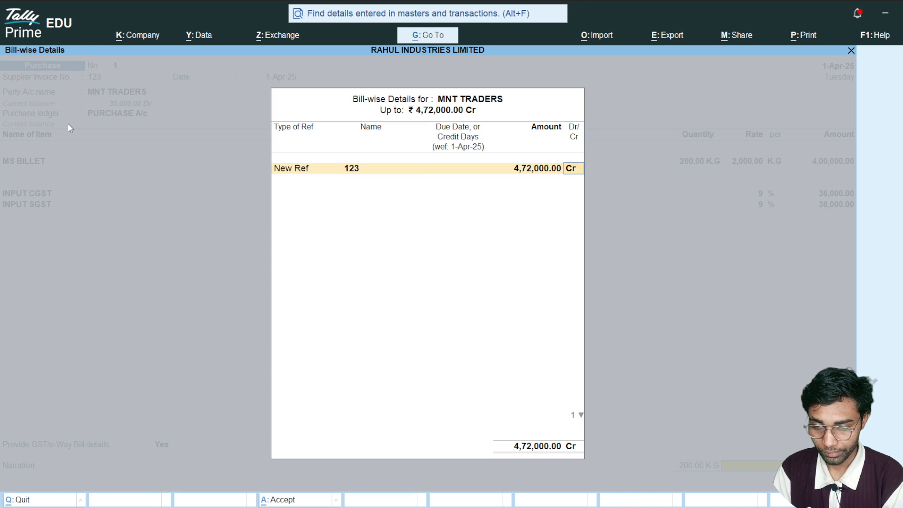
{"action": "key", "text": "Return"}
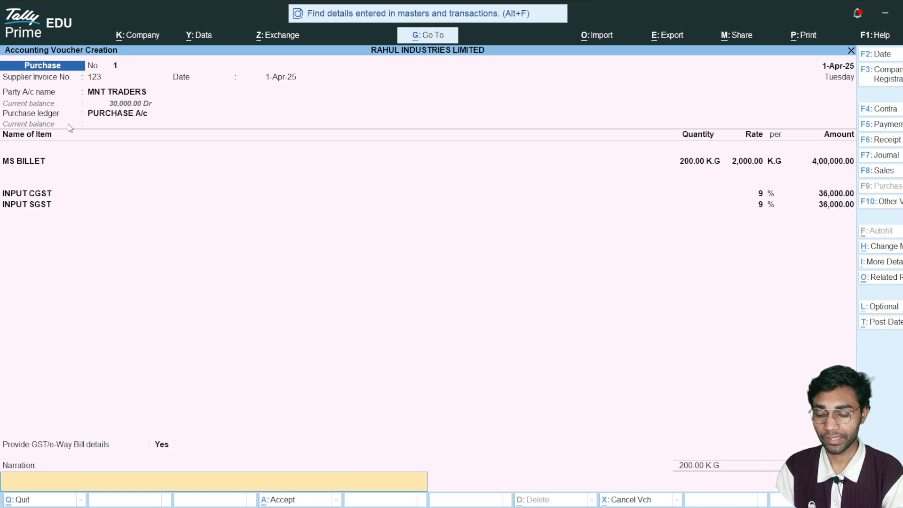
{"action": "key", "text": "Return"}
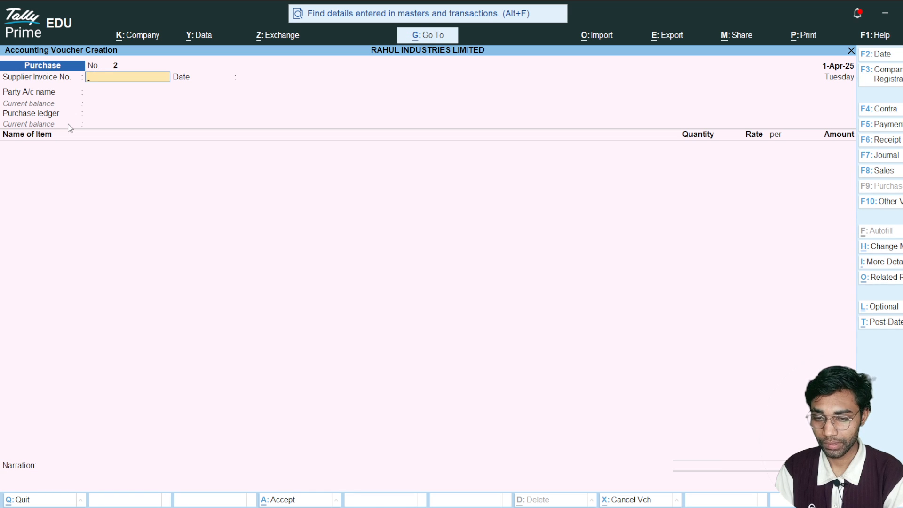
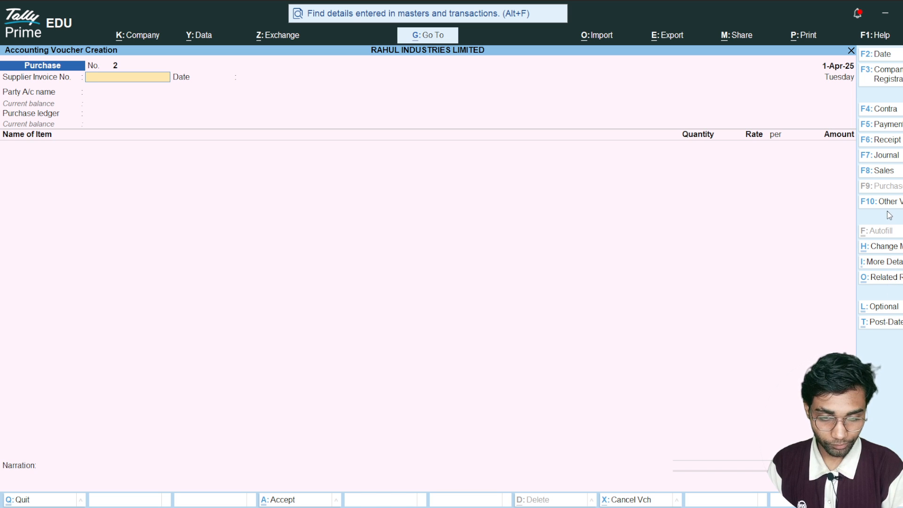
- Switch the purchase voucher to Accounting Invoice mode and enter supplier invoice number 4545, keeping the invoice date 1-Apr-25
{"action": "left_click", "coordinate": [886, 252]}
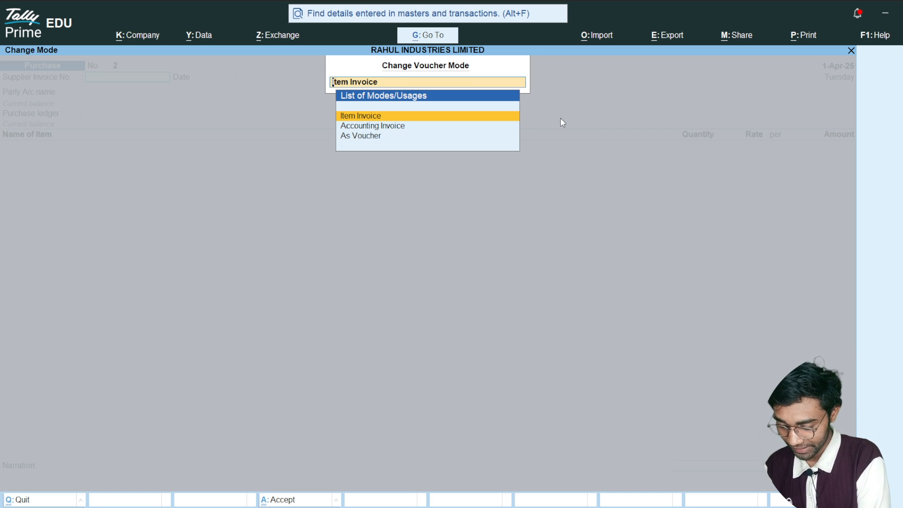
{"action": "key", "text": "Down"}
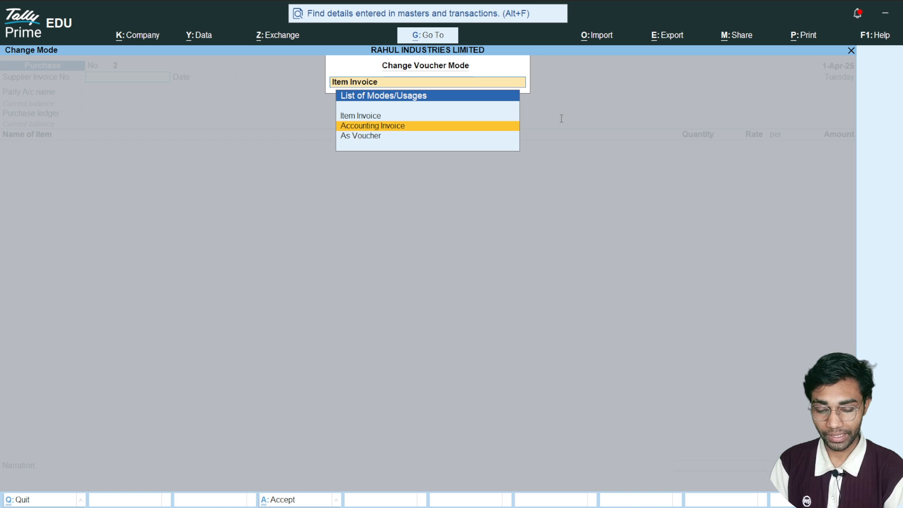
{"action": "key", "text": "Return"}
{"action": "type", "text": "4545"}
{"action": "key", "text": "Return"}
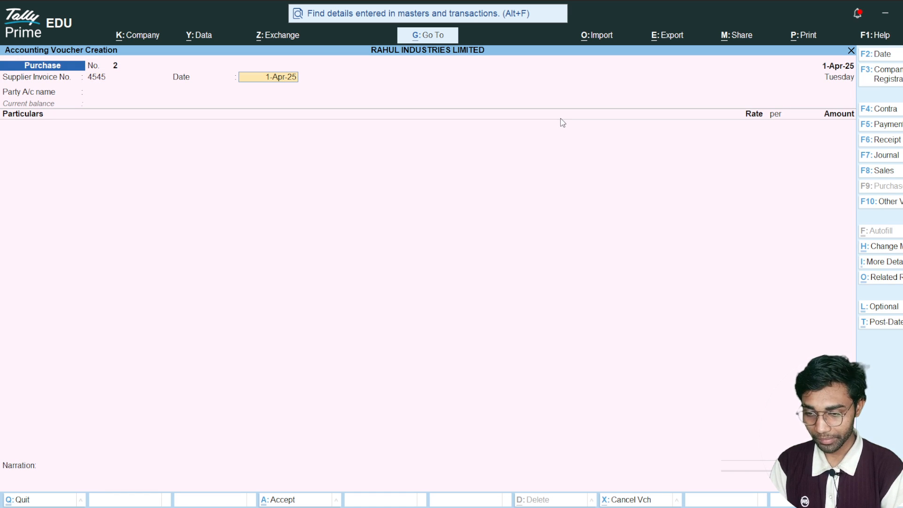
{"action": "key", "text": "Return"}
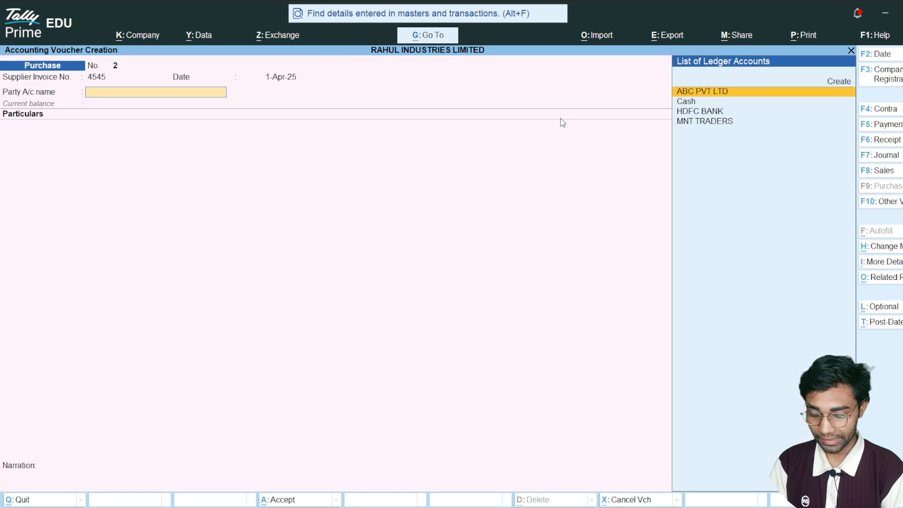
- Create a new party ledger named RM MILE LIMITED under the Sundry Creditors group
{"action": "key", "text": "alt+c"}
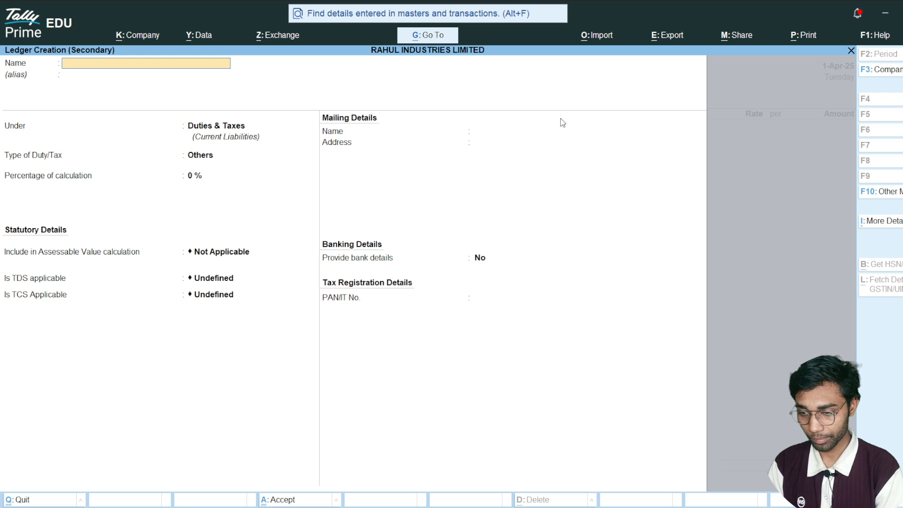
{"action": "type", "text": "R"}
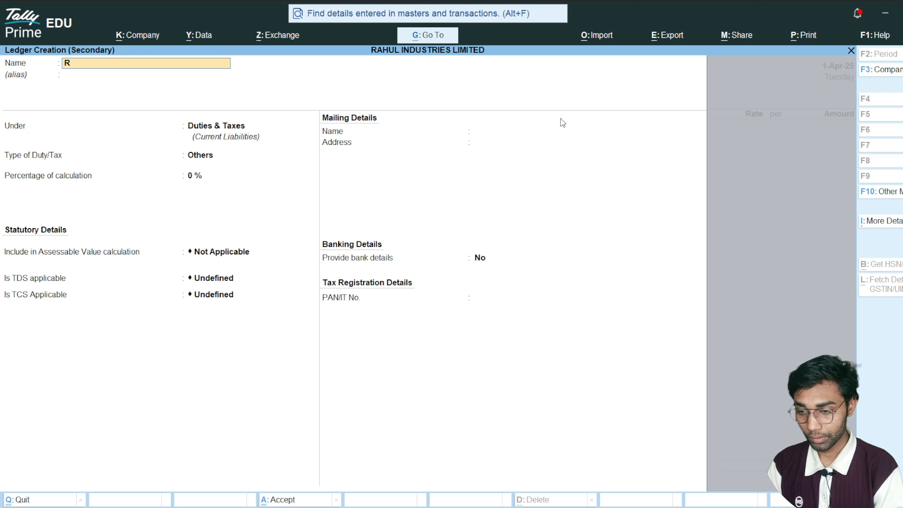
{"action": "type", "text": "M"}
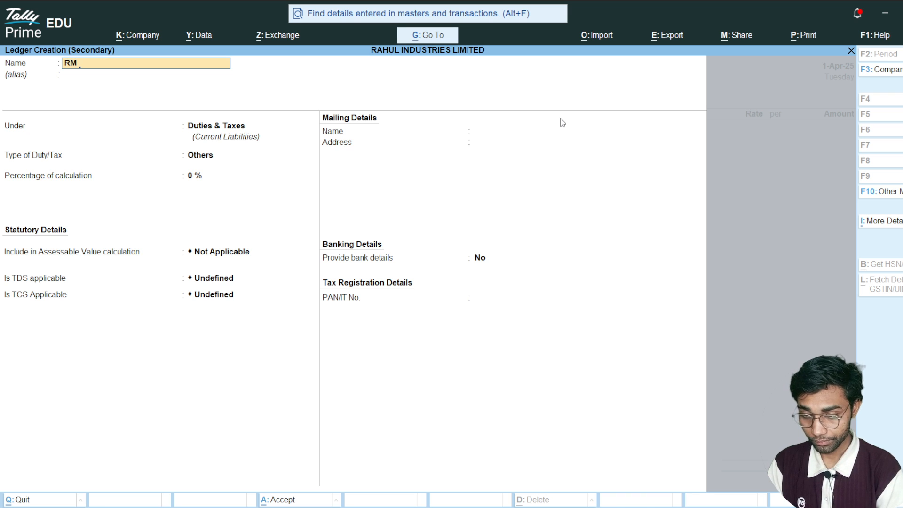
{"action": "type", "text": " MI"}
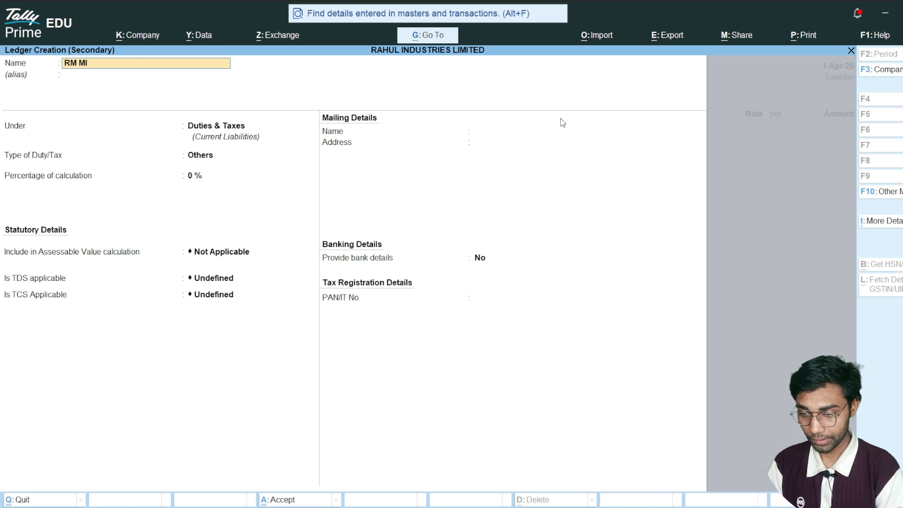
{"action": "type", "text": "LE LIMITED"}
{"action": "key", "text": "Return"}
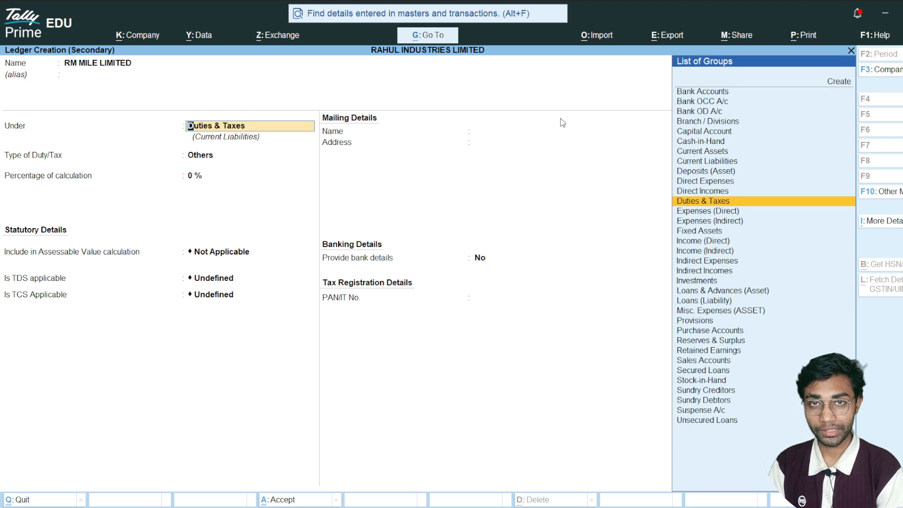
{"action": "type", "text": "SUN"}
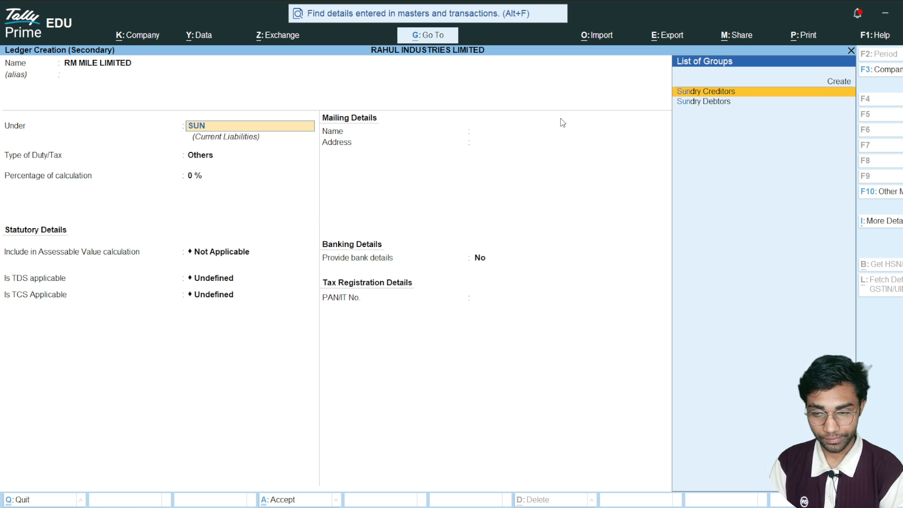
{"action": "key", "text": "Return"}
{"action": "key", "text": "Return"}
{"action": "key", "text": "Return"}
{"action": "key", "text": "Return"}
{"action": "key", "text": "Return"}
{"action": "key", "text": "Return"}
{"action": "key", "text": "Return"}
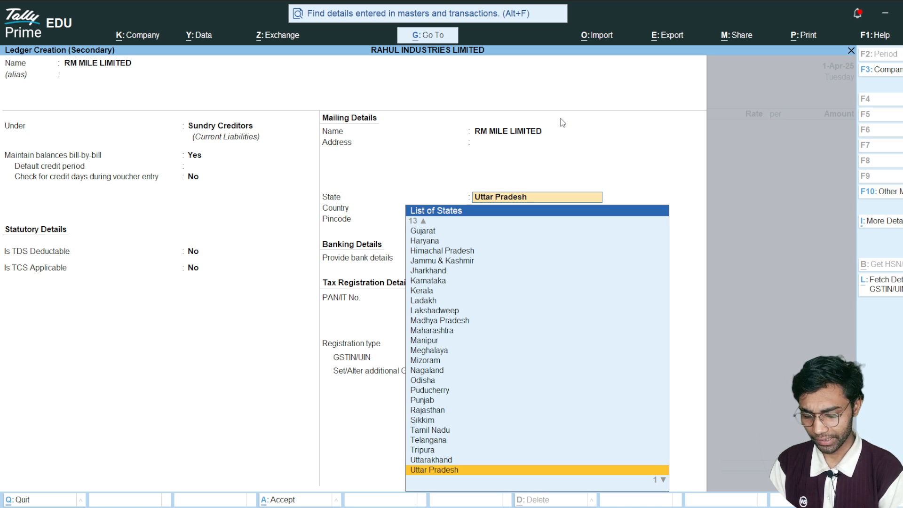
- Set the RM MILE LIMITED ledger's state to Delhi, keep its other details at their defaults, and save it
{"action": "type", "text": "DEL"}
{"action": "key", "text": "Return"}
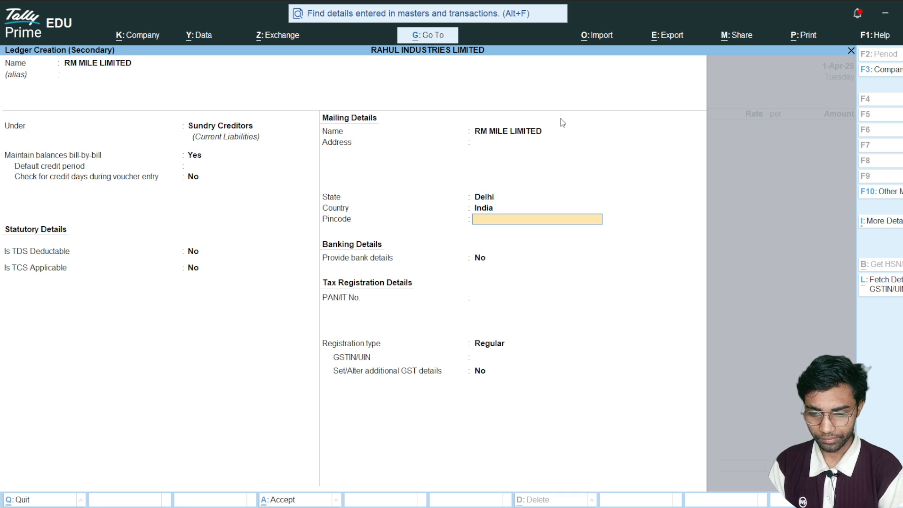
{"action": "key", "text": "ctrl+a"}
- Use RM MILE LIMITED as the voucher's party, leave the receipt details blank, and accept the party details
{"action": "key", "text": "Return"}
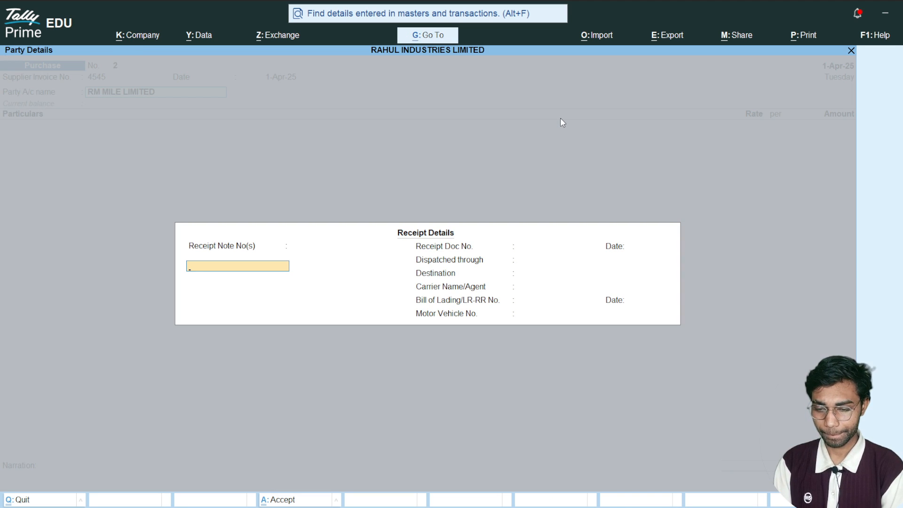
{"action": "key", "text": "Return"}
{"action": "key", "text": "Return"}
{"action": "key", "text": "Return"}
{"action": "key", "text": "Return"}
{"action": "key", "text": "Return"}
{"action": "key", "text": "Return"}
{"action": "key", "text": "Return"}
{"action": "key", "text": "Return"}
{"action": "key", "text": "Return"}
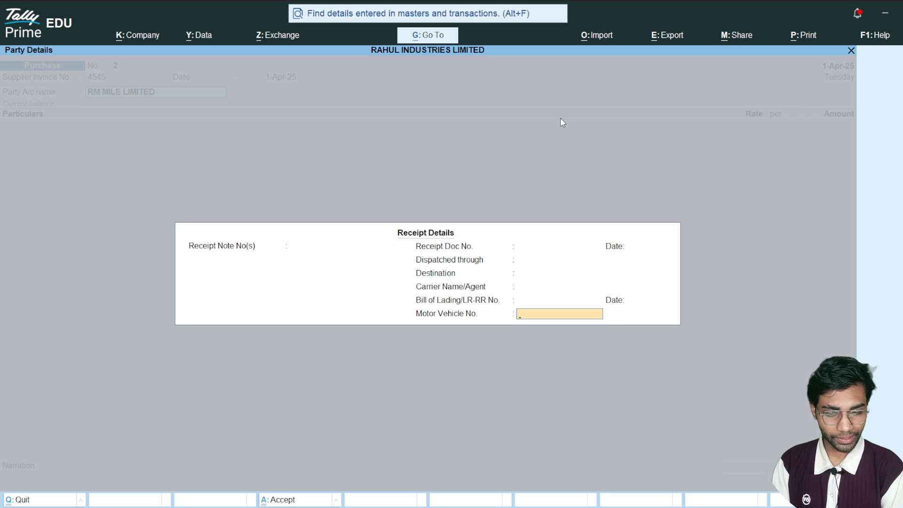
{"action": "key", "text": "ctrl+a"}
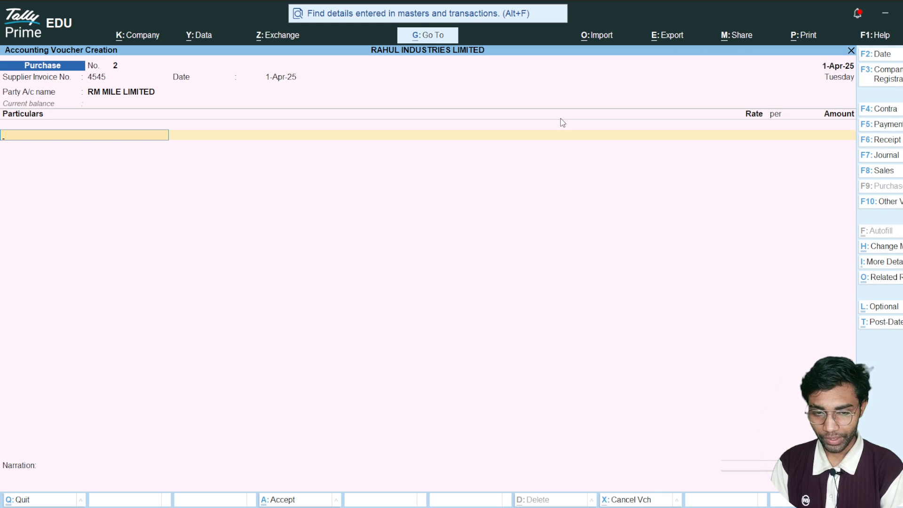
- Add the MACHINERY ledger to the purchase voucher with an amount of 25,00,000
{"action": "type", "text": "MA"}
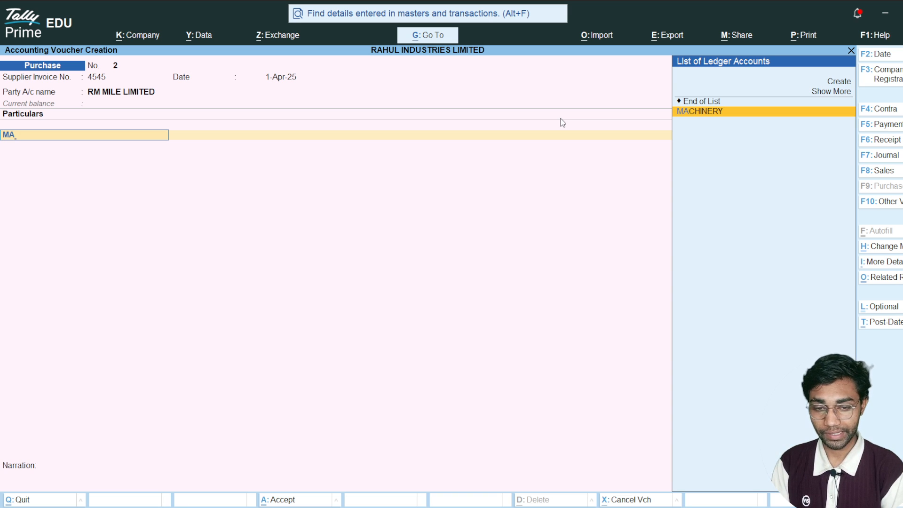
{"action": "key", "text": "Return"}
{"action": "type", "text": "25,00,00"}
{"action": "type", "text": "0"}
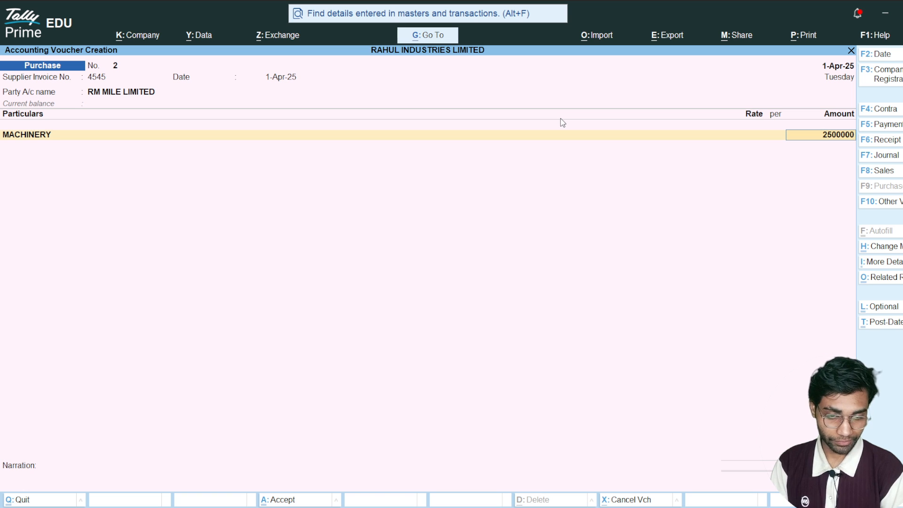
{"action": "key", "text": "Return"}
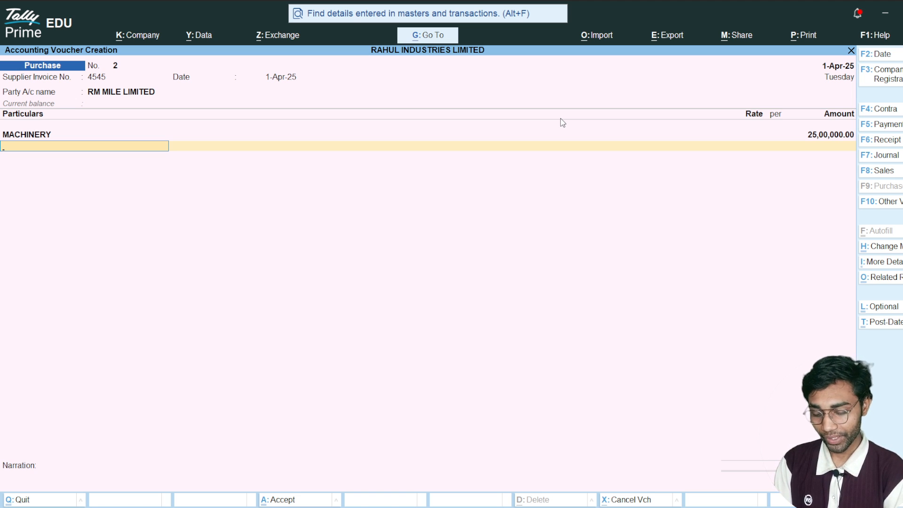
- Create another ledger named INPUT IGST under the Duties & Taxes group
{"action": "key", "text": "alt+c"}
{"action": "type", "text": "INPUT"}
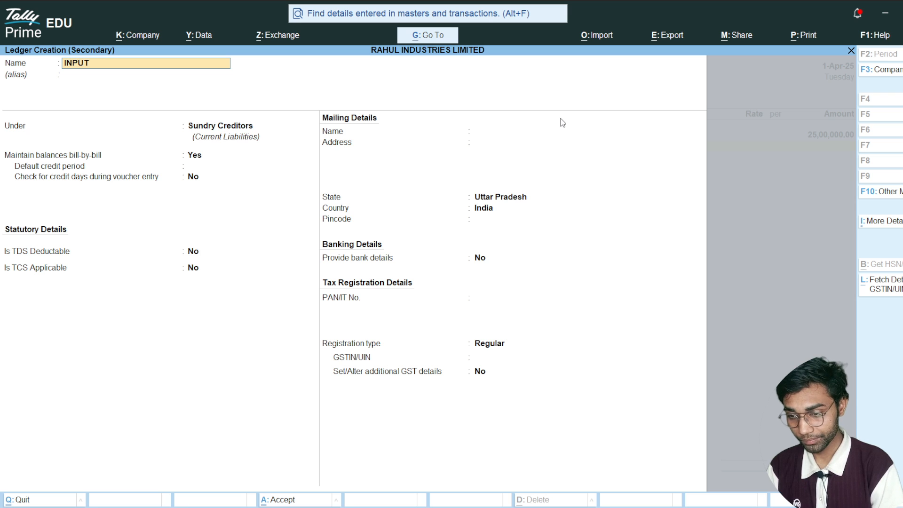
{"action": "type", "text": " IGST"}
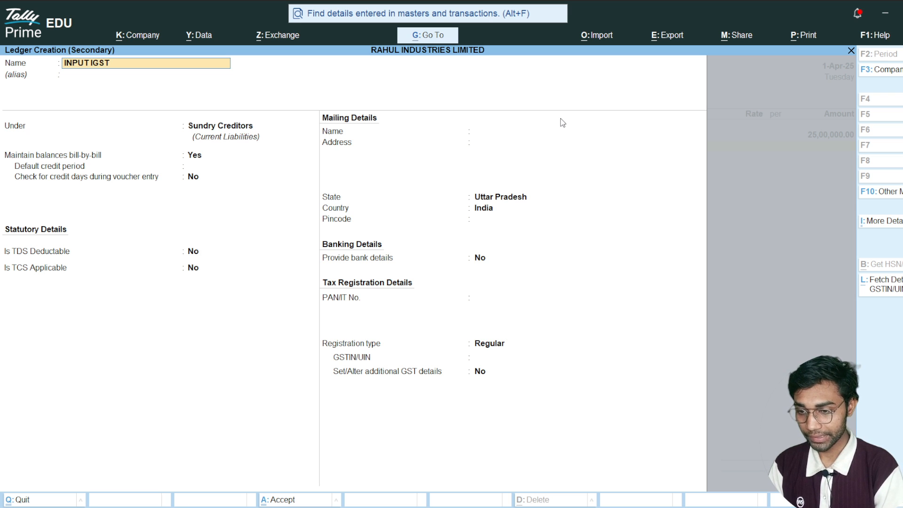
{"action": "key", "text": "Return"}
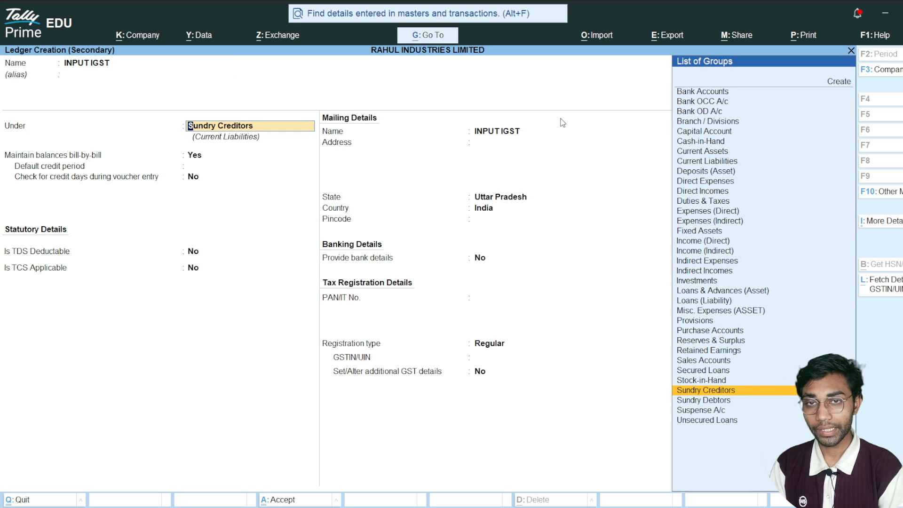
{"action": "type", "text": "DU"}
{"action": "key", "text": "Return"}
- Define INPUT IGST as a GST duty with tax type IGST at 18%, then save it and apply it to the voucher
{"action": "type", "text": "G"}
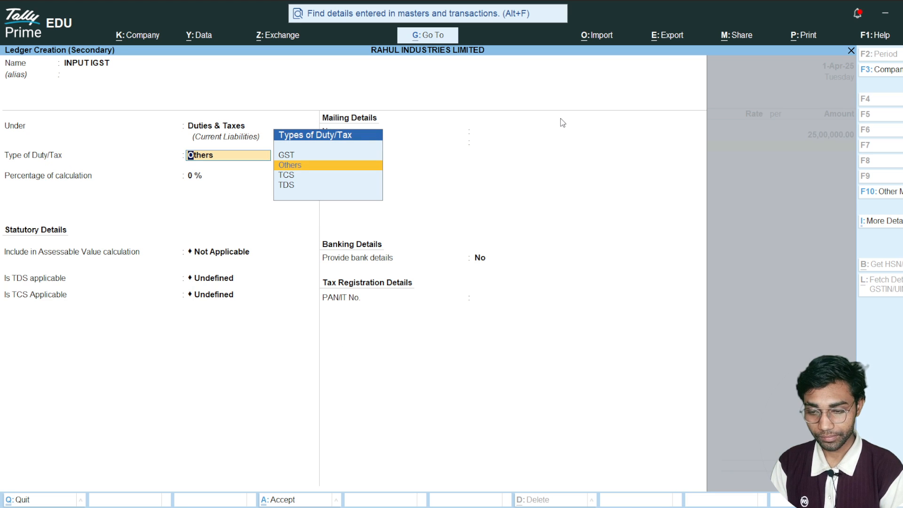
{"action": "key", "text": "Return"}
{"action": "key", "text": "Down"}
{"action": "key", "text": "Down"}
{"action": "key", "text": "Up"}
{"action": "key", "text": "Up"}
{"action": "key", "text": "Return"}
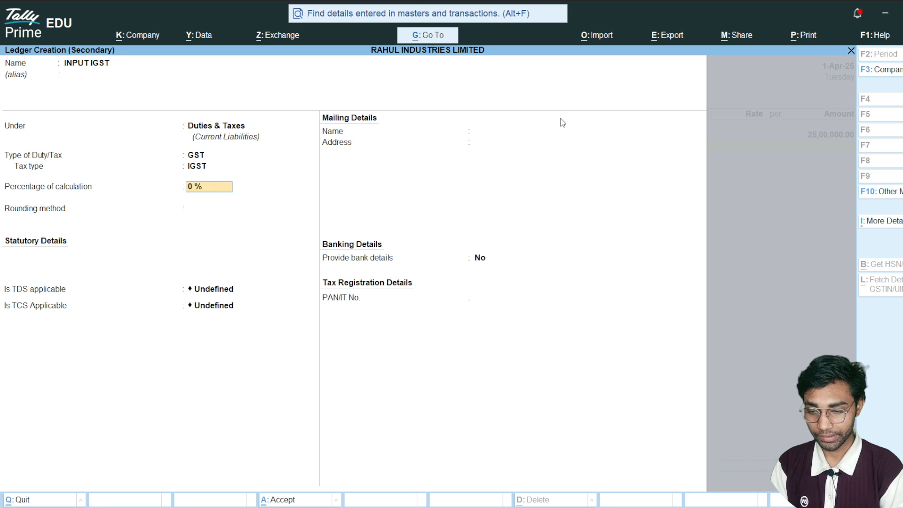
{"action": "type", "text": "18"}
{"action": "key", "text": "Return"}
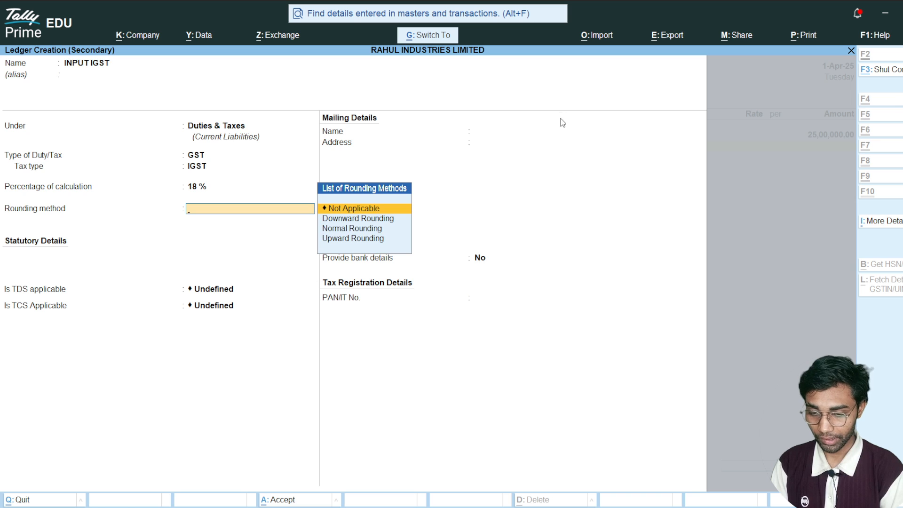
{"action": "key", "text": "ctrl+a"}
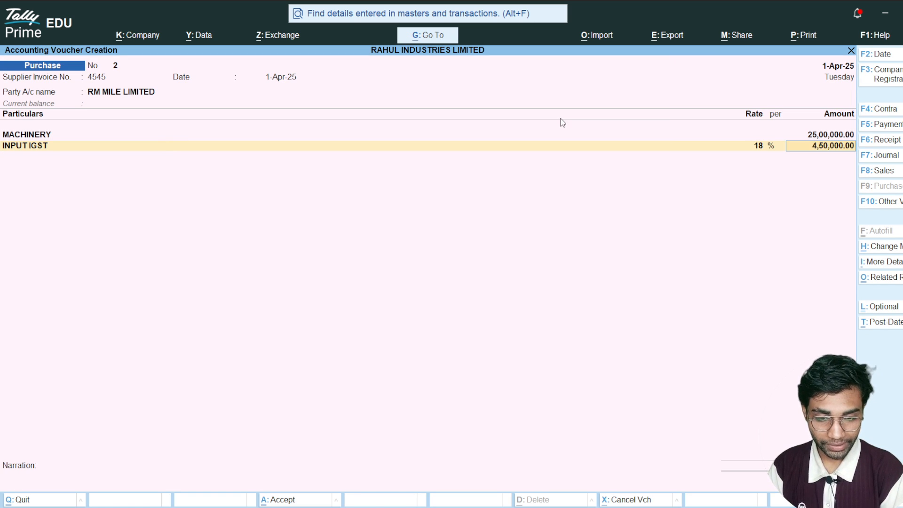
{"action": "key", "text": "Return"}
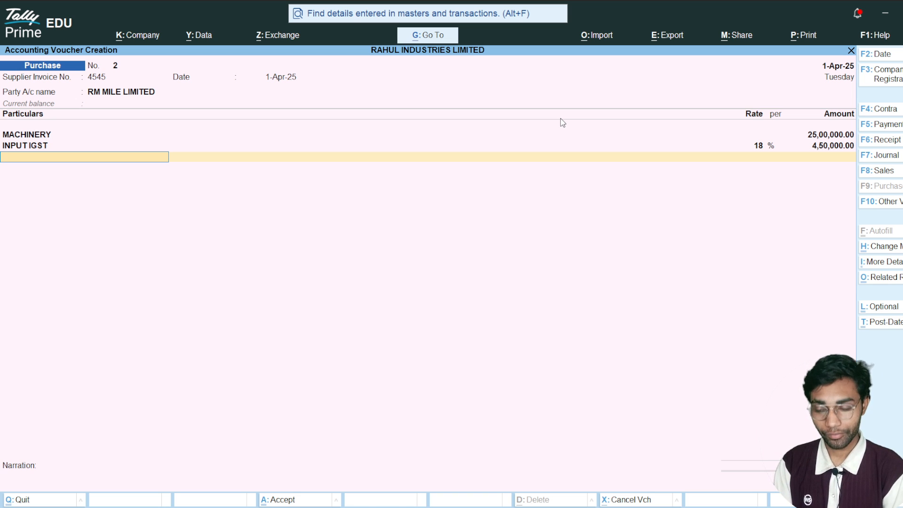
- Save the machinery purchase voucher without a narration and leave voucher creation
{"action": "key", "text": "ctrl"}
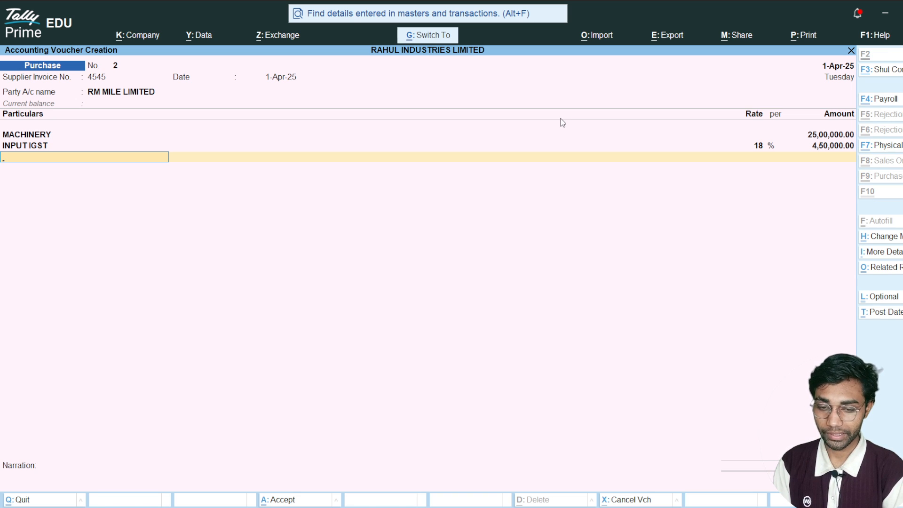
{"action": "key", "text": "ctrl+a"}
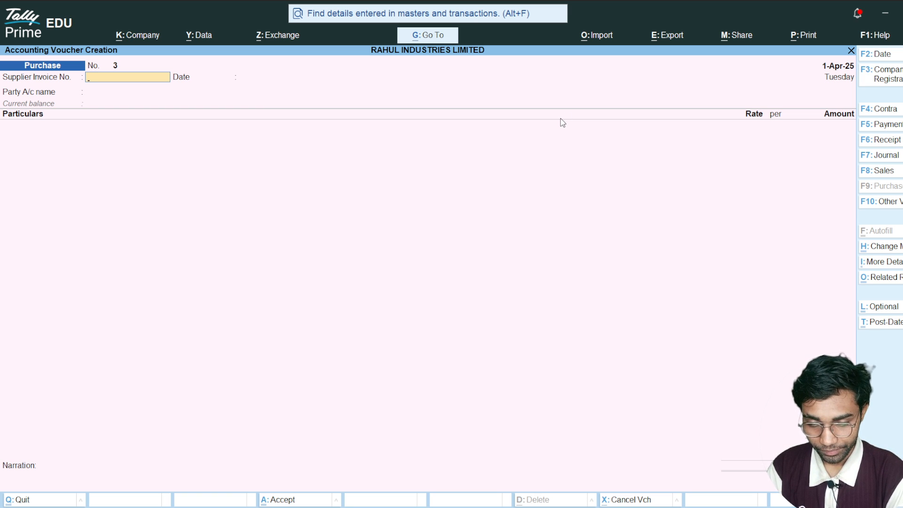
{"action": "key", "text": "Escape"}
- Open the Day Book of RAHUL INDUSTRIES LIMITED
{"action": "key", "text": "alt"}
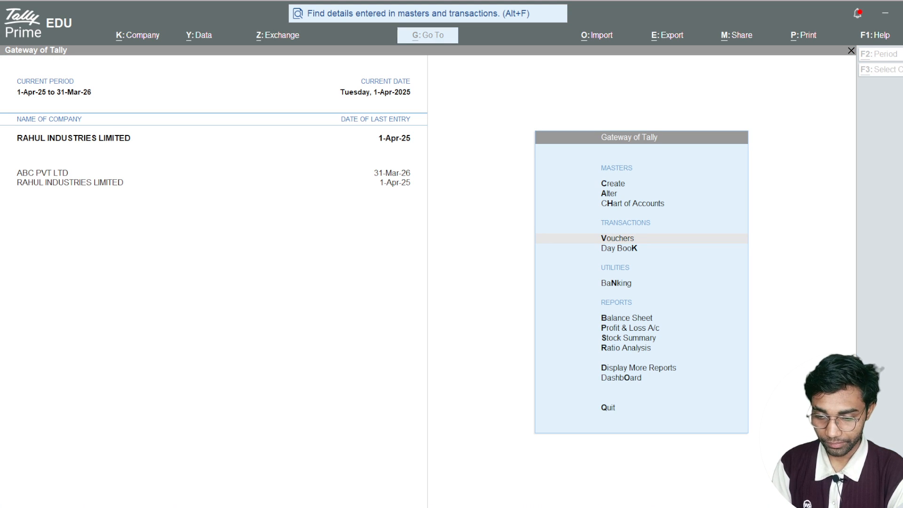
{"action": "key", "text": "alt+Tab"}
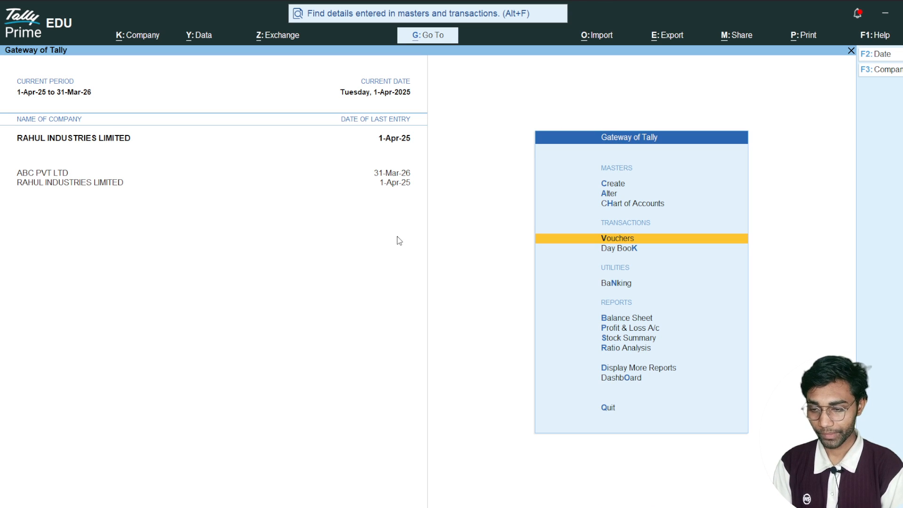
{"action": "key", "text": "Up"}
{"action": "key", "text": "Up"}
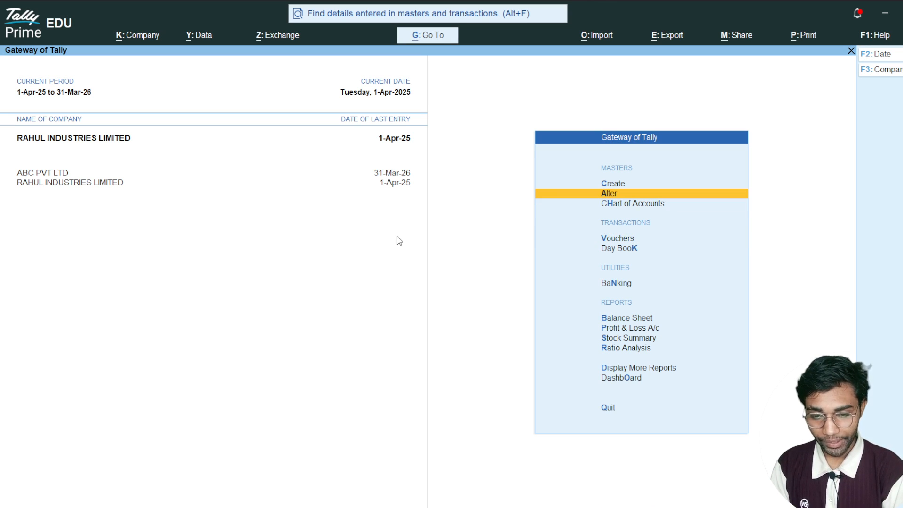
{"action": "key", "text": "Up"}
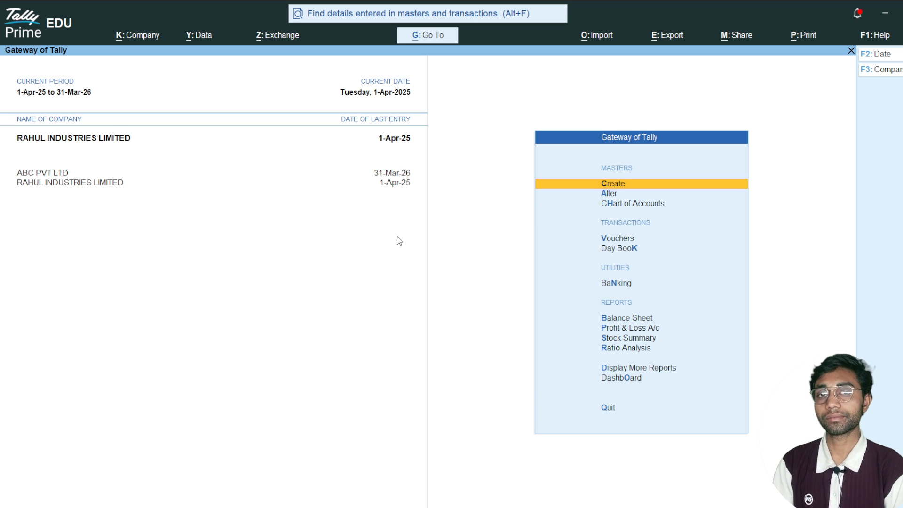
{"action": "key", "text": "Down"}
{"action": "key", "text": "Down"}
{"action": "key", "text": "Down"}
{"action": "key", "text": "Down"}
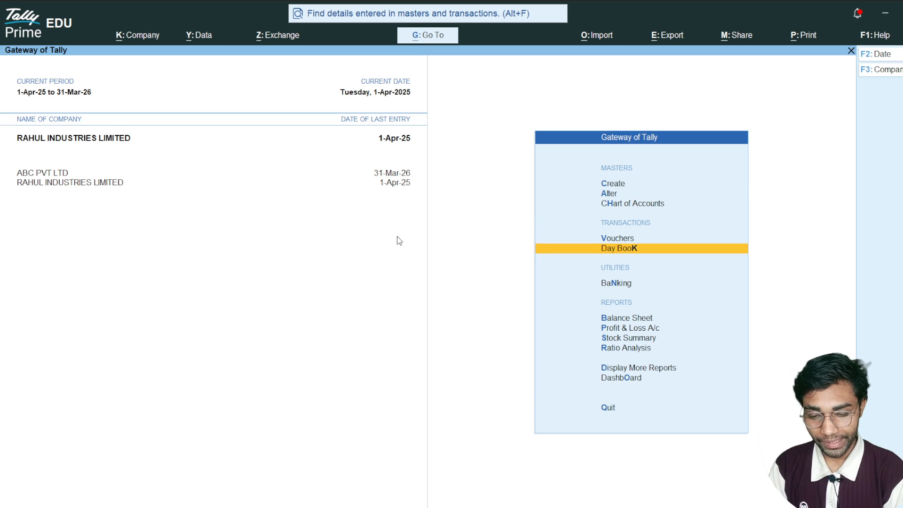
{"action": "key", "text": "Return"}
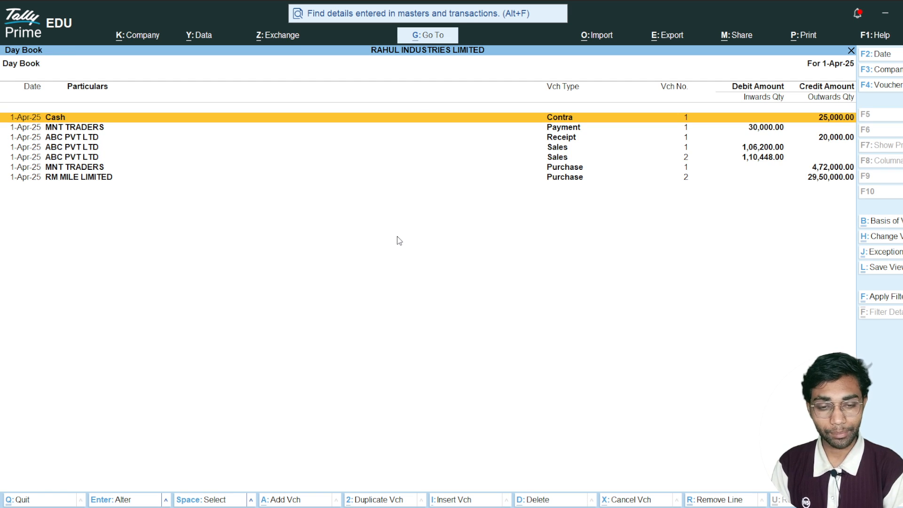
- Select all Day Book vouchers, from the Cash contra entry through the RM MILE LIMITED purchase
{"action": "key", "text": "space"}
{"action": "key", "text": "shift+Down"}
{"action": "key", "text": "shift+Down"}
{"action": "key", "text": "shift+Down"}
{"action": "key", "text": "shift+Down"}
{"action": "key", "text": "shift+Down"}
{"action": "key", "text": "shift+Down"}
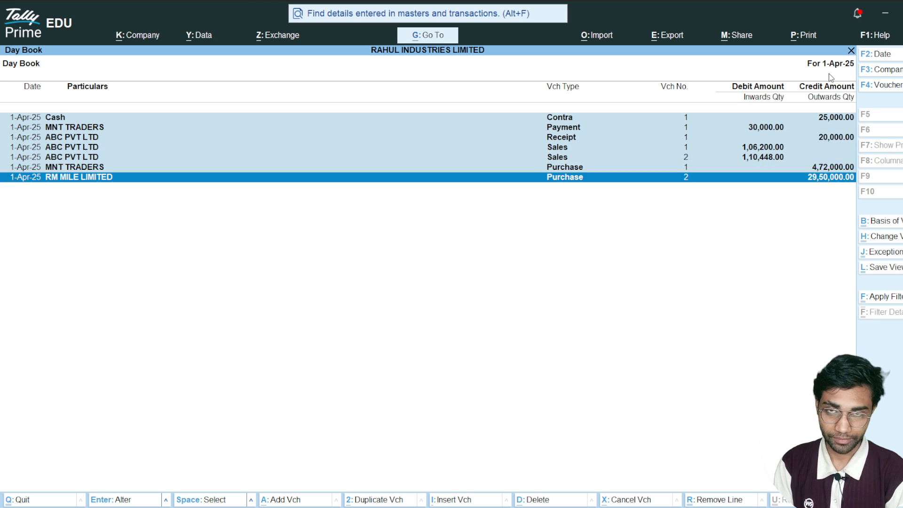
- Clear the selection of all Day Book vouchers and close the Day Book
{"action": "key", "text": "ctrl+space"}
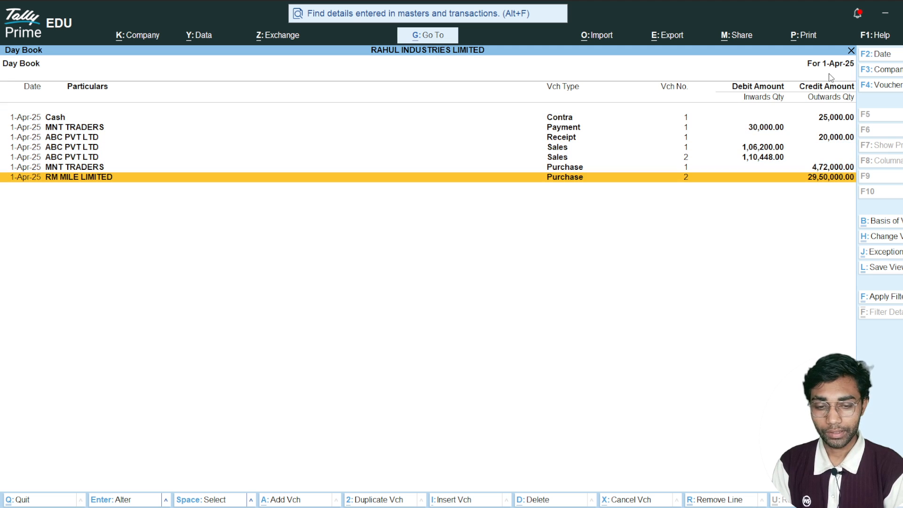
{"action": "key", "text": "Escape"}
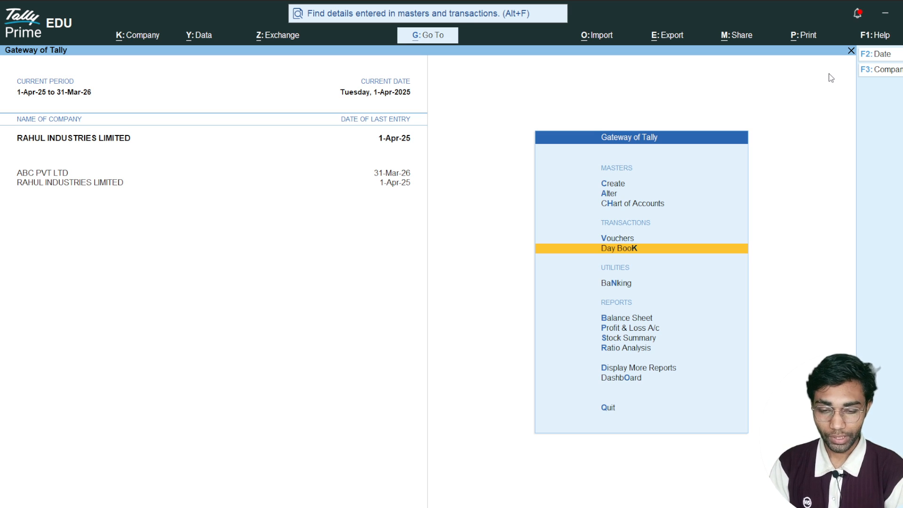
- Look through the blank Contra, Payment, Receipt, Journal, Sales and Purchase voucher screens, then leave voucher creation without recording anything
{"action": "key", "text": "Up"}
{"action": "key", "text": "Return"}
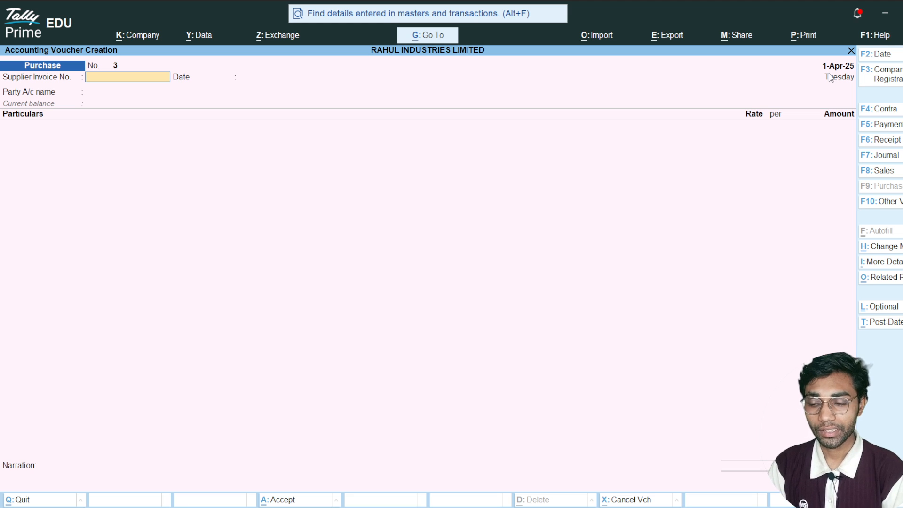
{"action": "key", "text": "F4"}
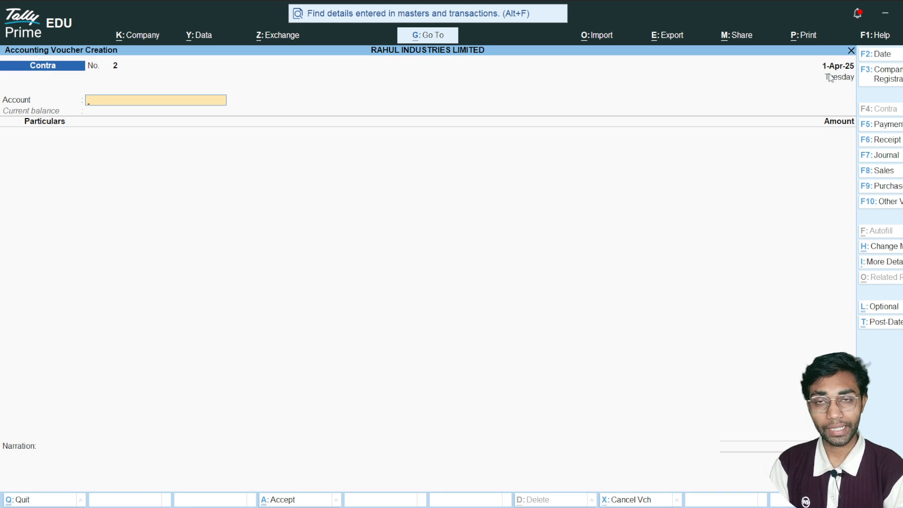
{"action": "key", "text": "F5"}
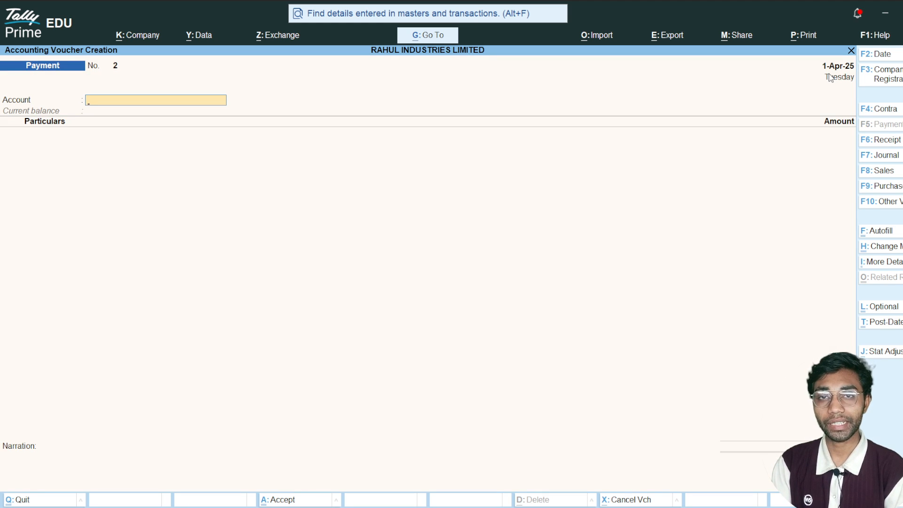
{"action": "key", "text": "F6"}
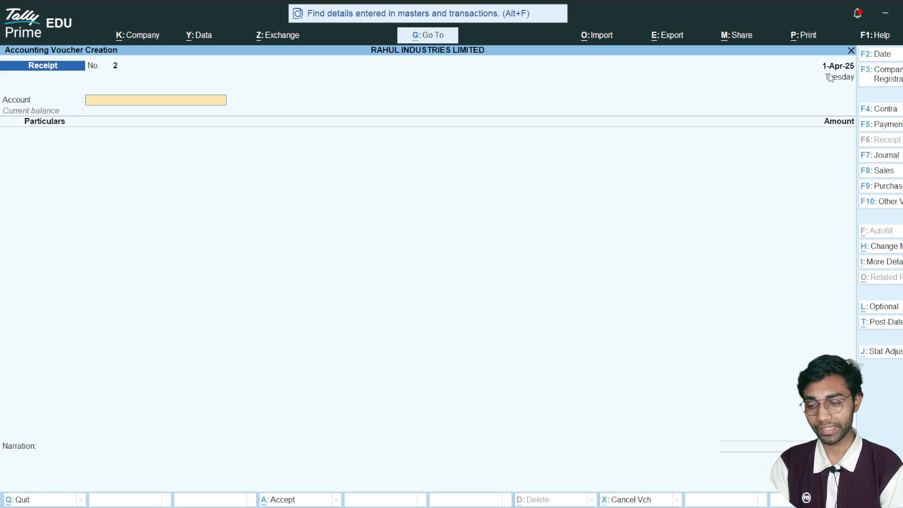
{"action": "key", "text": "F7"}
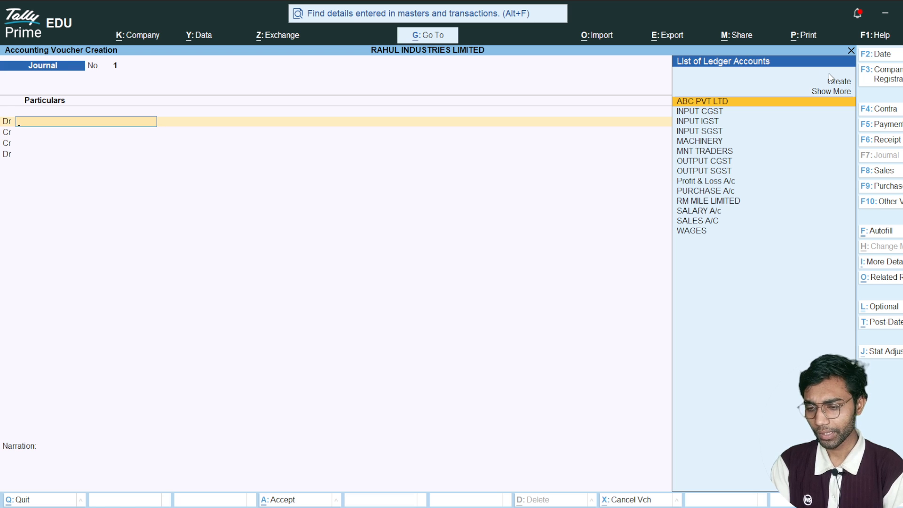
{"action": "key", "text": "F8"}
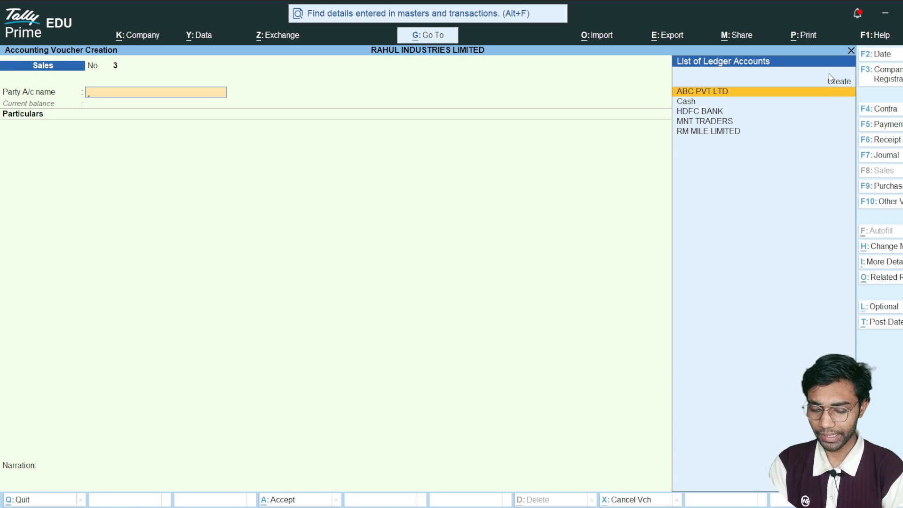
{"action": "key", "text": "F9"}
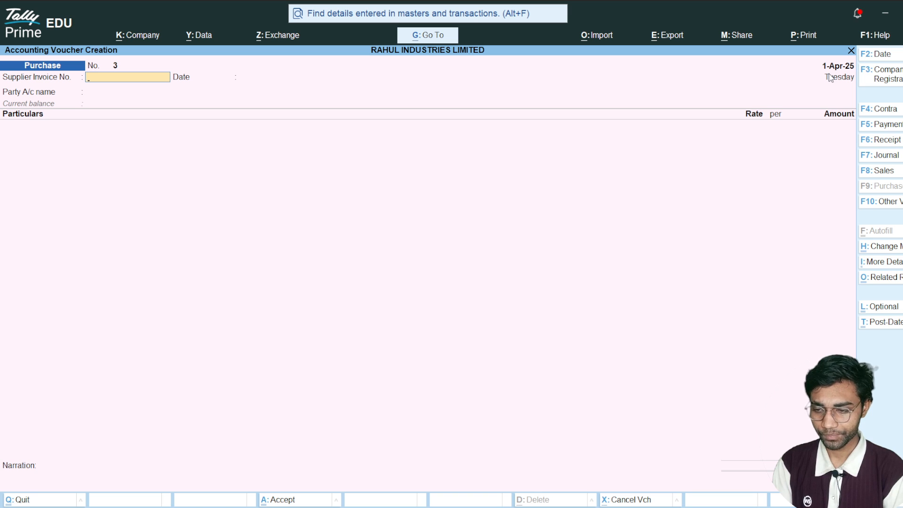
{"action": "key", "text": "Escape"}
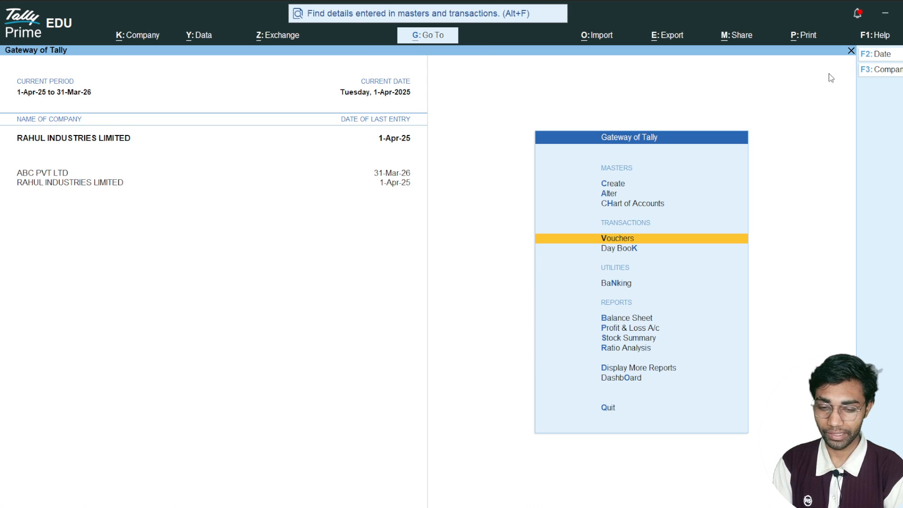
- Open the Account Books reports among the additional accounting reports
{"action": "key", "text": "Up"}
{"action": "key", "text": "Down"}
{"action": "key", "text": "Down"}
{"action": "key", "text": "Down"}
{"action": "key", "text": "Down"}
{"action": "key", "text": "Down"}
{"action": "key", "text": "Down"}
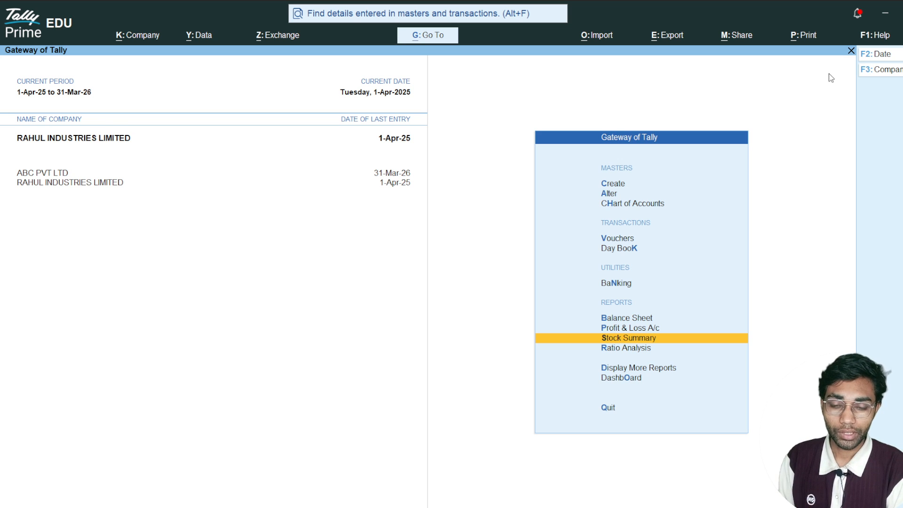
{"action": "key", "text": "Down"}
{"action": "key", "text": "Down"}
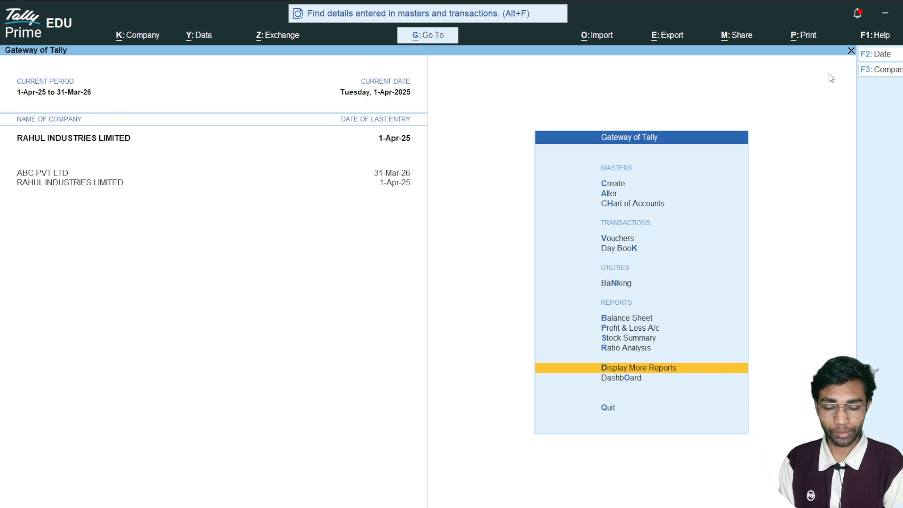
{"action": "key", "text": "Return"}
{"action": "key", "text": "Down"}
{"action": "key", "text": "Down"}
{"action": "key", "text": "Down"}
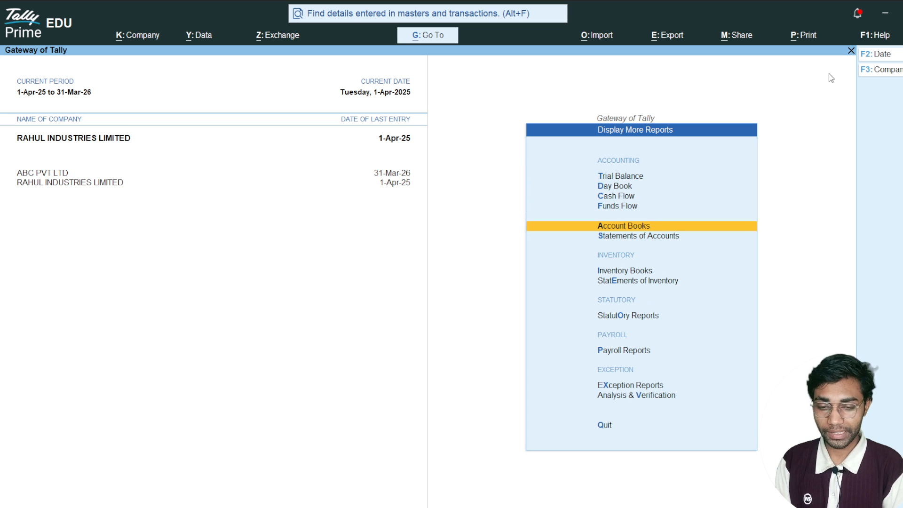
{"action": "key", "text": "Return"}
- Open the Sales Register and drill down to the list of April sales vouchers
{"action": "key", "text": "Down"}
{"action": "key", "text": "Down"}
{"action": "key", "text": "Down"}
{"action": "key", "text": "Down"}
{"action": "key", "text": "Down"}
{"action": "key", "text": "Down"}
{"action": "key", "text": "Down"}
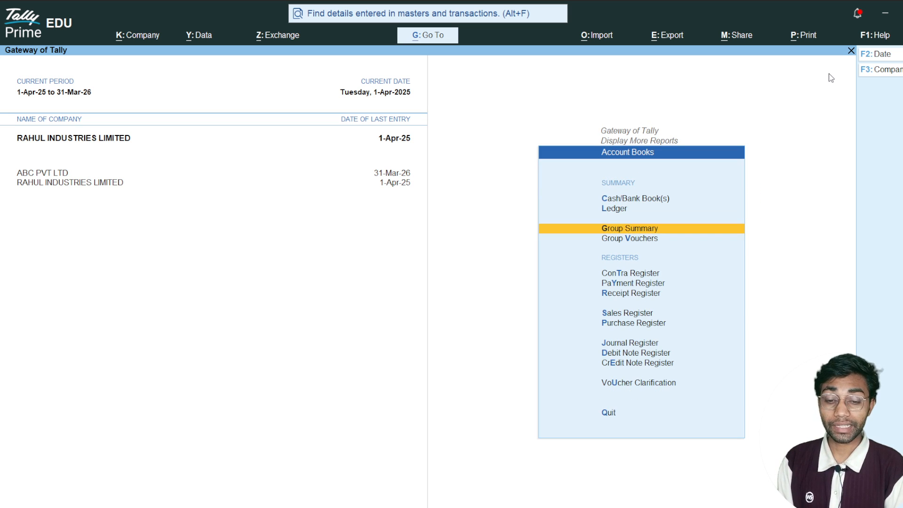
{"action": "key", "text": "Return"}
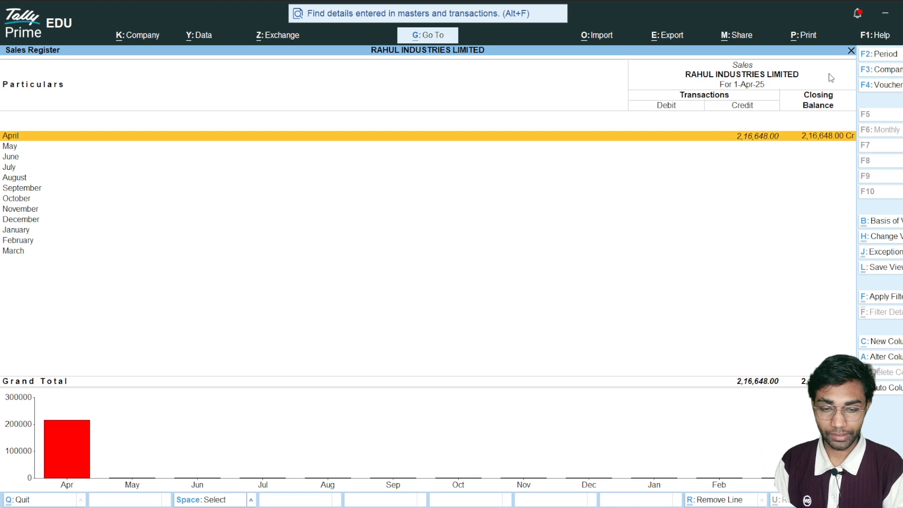
{"action": "key", "text": "Return"}
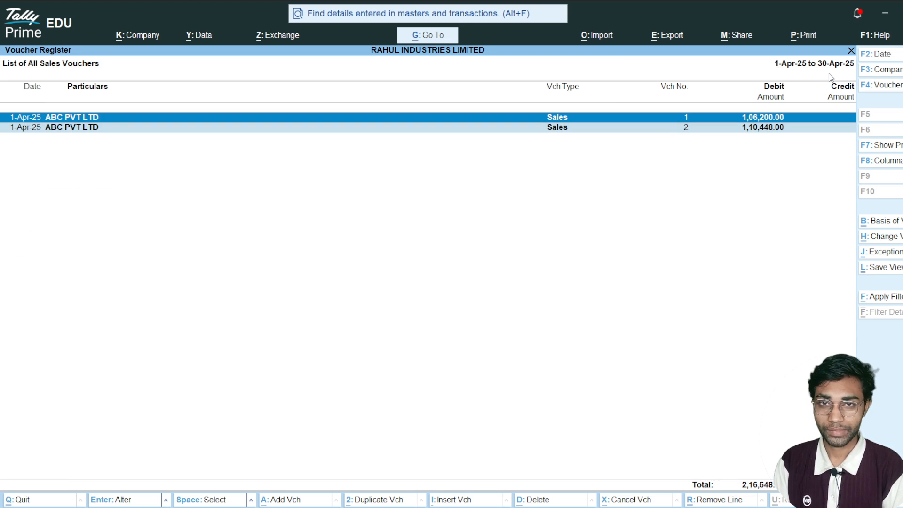
- Leave the Sales Register, view April's vouchers in the Purchase Register, and return to its monthly summary
{"action": "key", "text": "Escape"}
{"action": "key", "text": "Escape"}
{"action": "key", "text": "Down"}
{"action": "key", "text": "Return"}
{"action": "key", "text": "Return"}
{"action": "key", "text": "Down"}
- Close the Purchase Register, return to the Gateway of Tally, and switch to another open window
{"action": "key", "text": "Escape"}
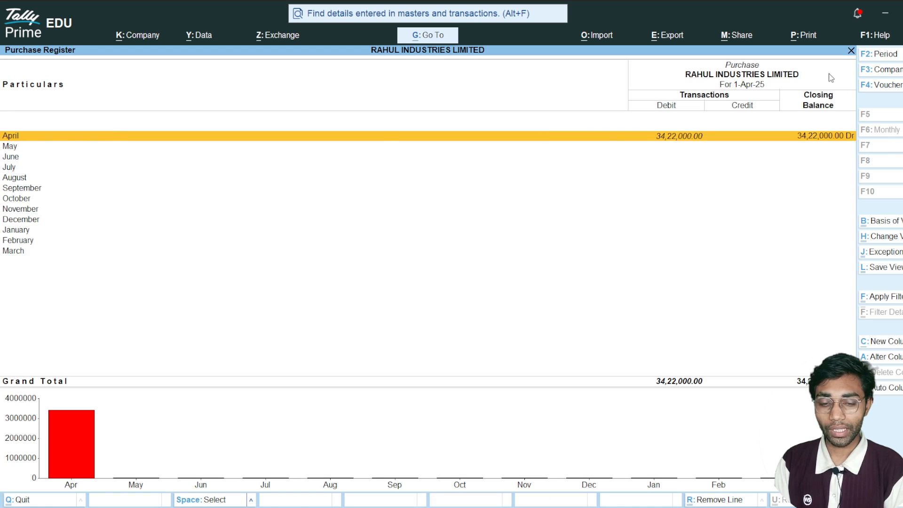
{"action": "key", "text": "Escape"}
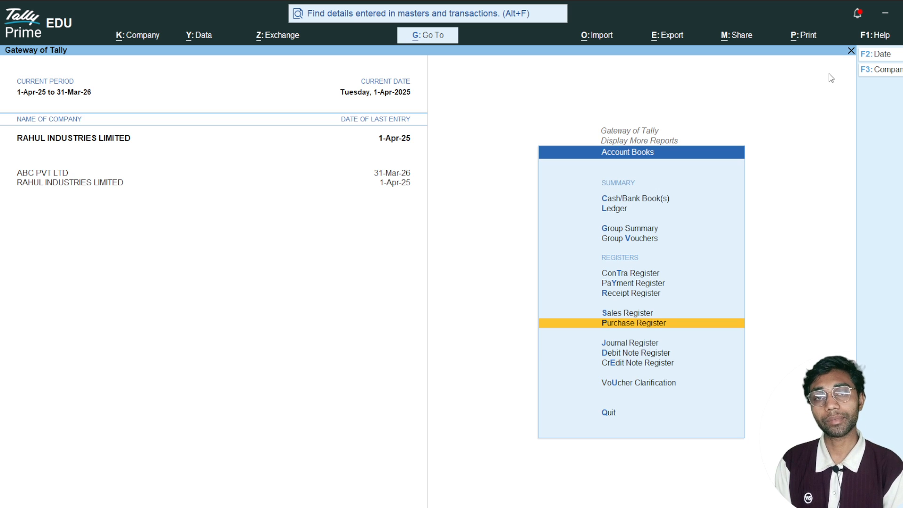
{"action": "key", "text": "Escape"}
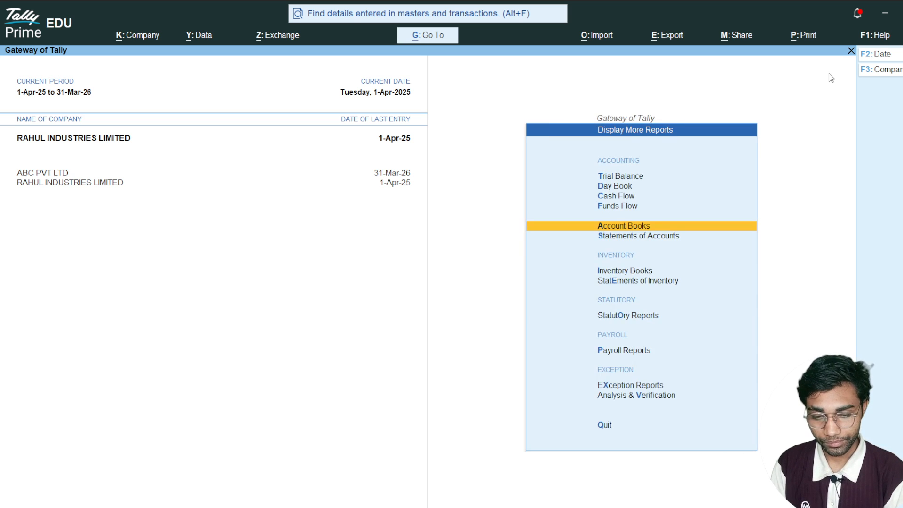
{"action": "key", "text": "Escape"}
{"action": "key", "text": "alt+Tab"}
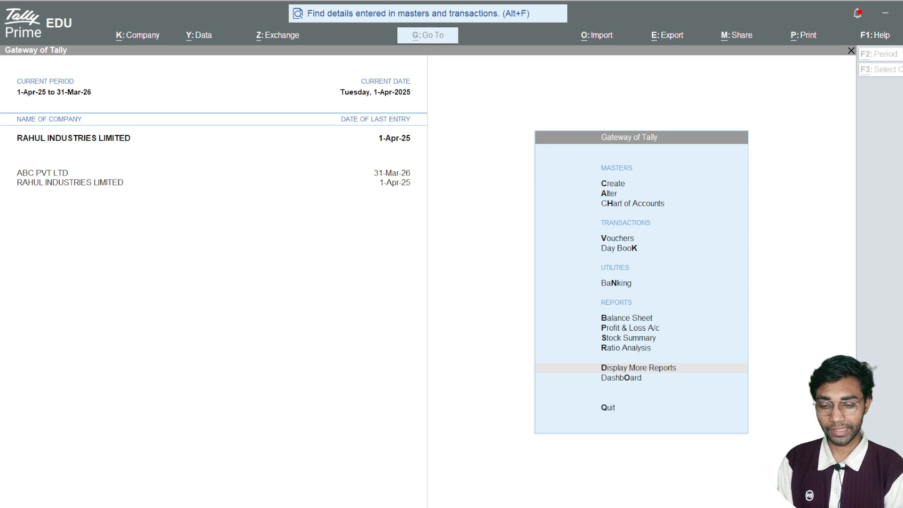